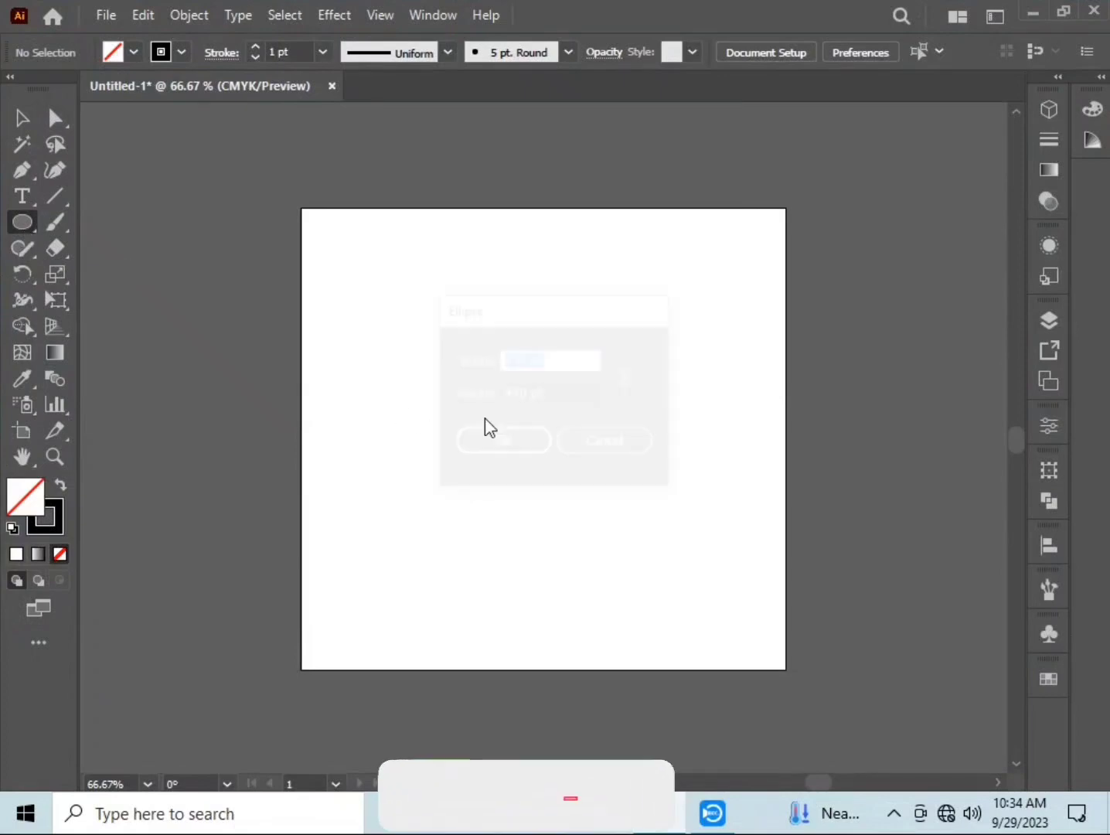
- Create a 440 pt circle and centre it horizontally and vertically on the artboard
click(525, 451)
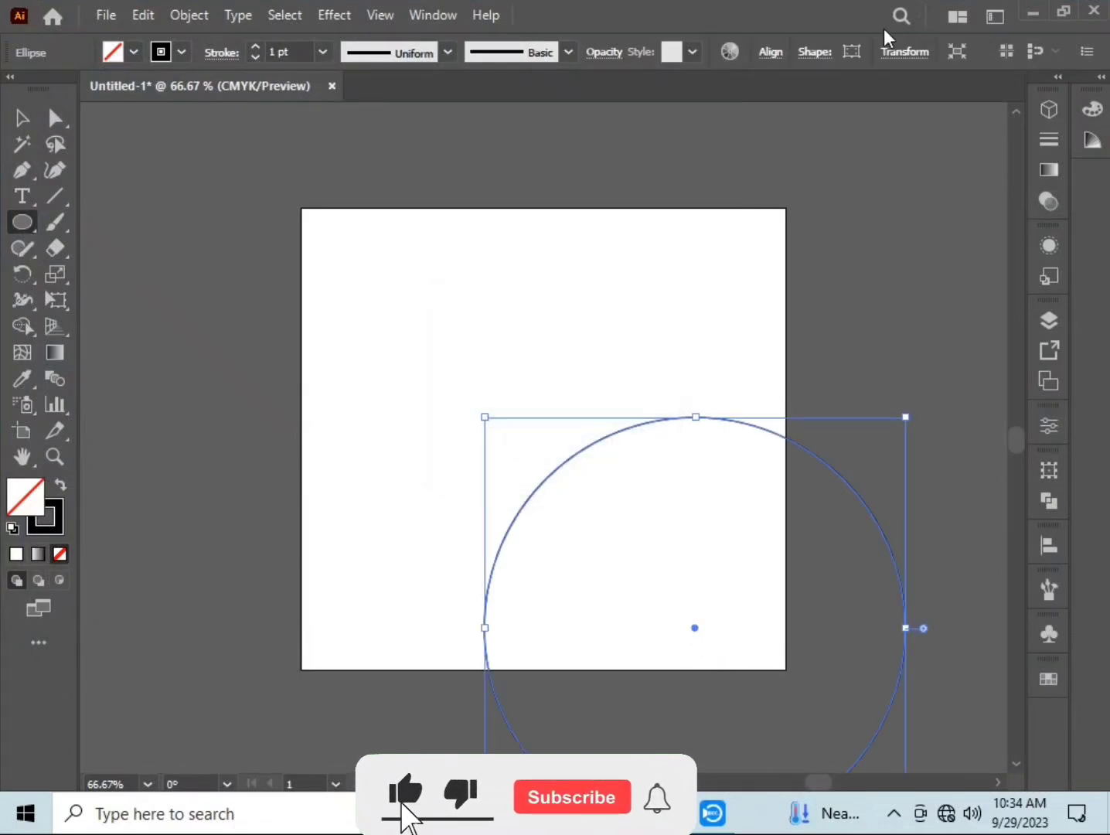
click(771, 52)
click(580, 114)
click(722, 113)
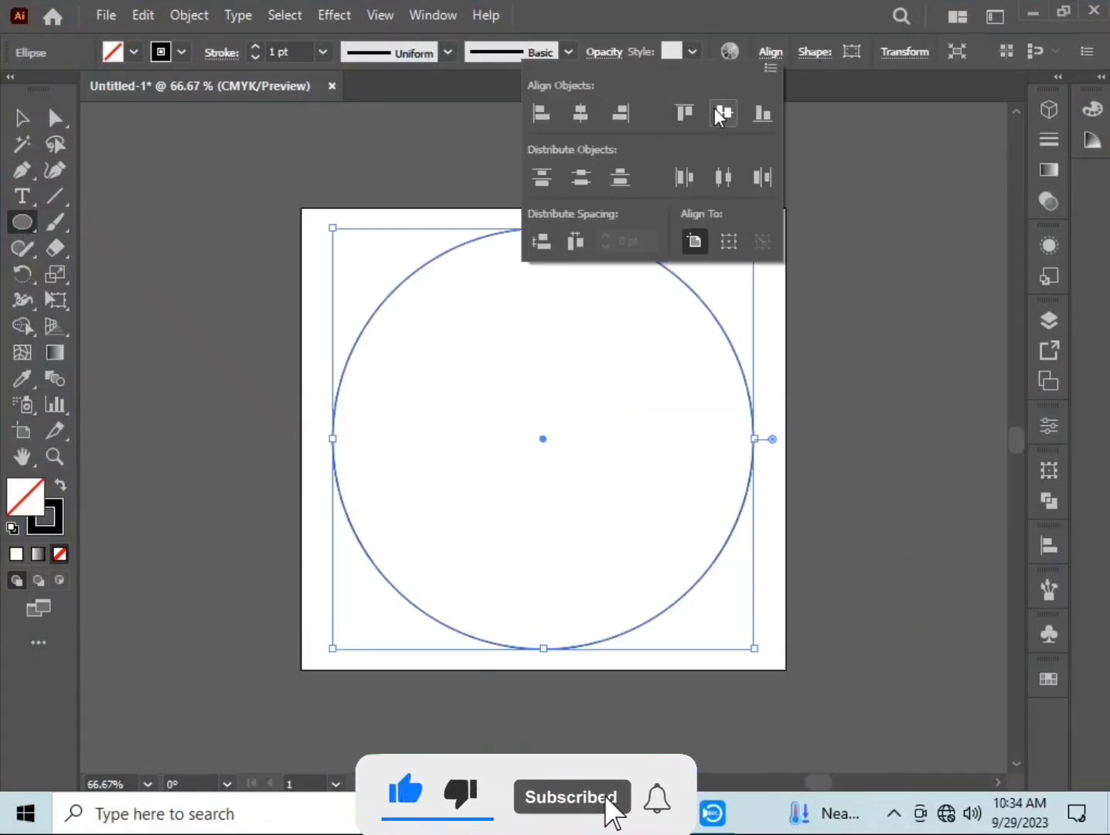
- Draw a long vertical line and duplicate it into ten evenly spaced lines across the circle
drag(54, 196, 230, 196)
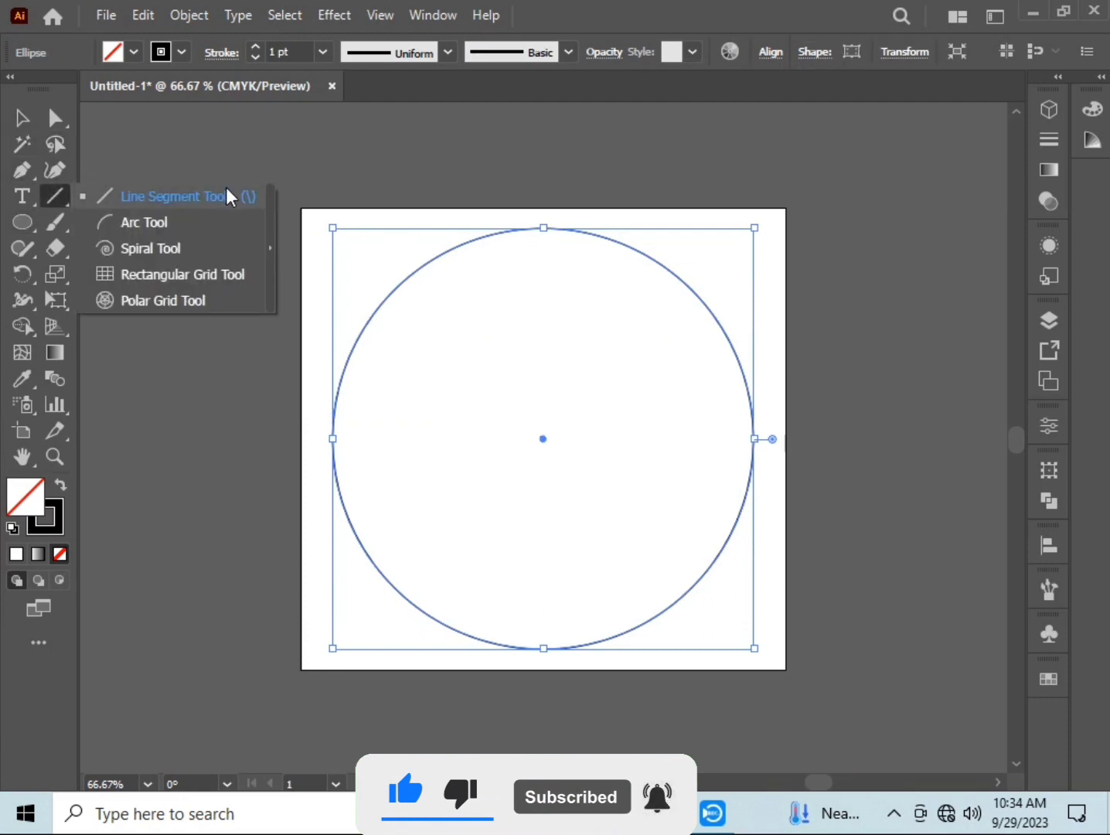
mouse_move(286, 157)
mouse_down()
mouse_move(345, 416)
mouse_move(366, 739)
mouse_up()
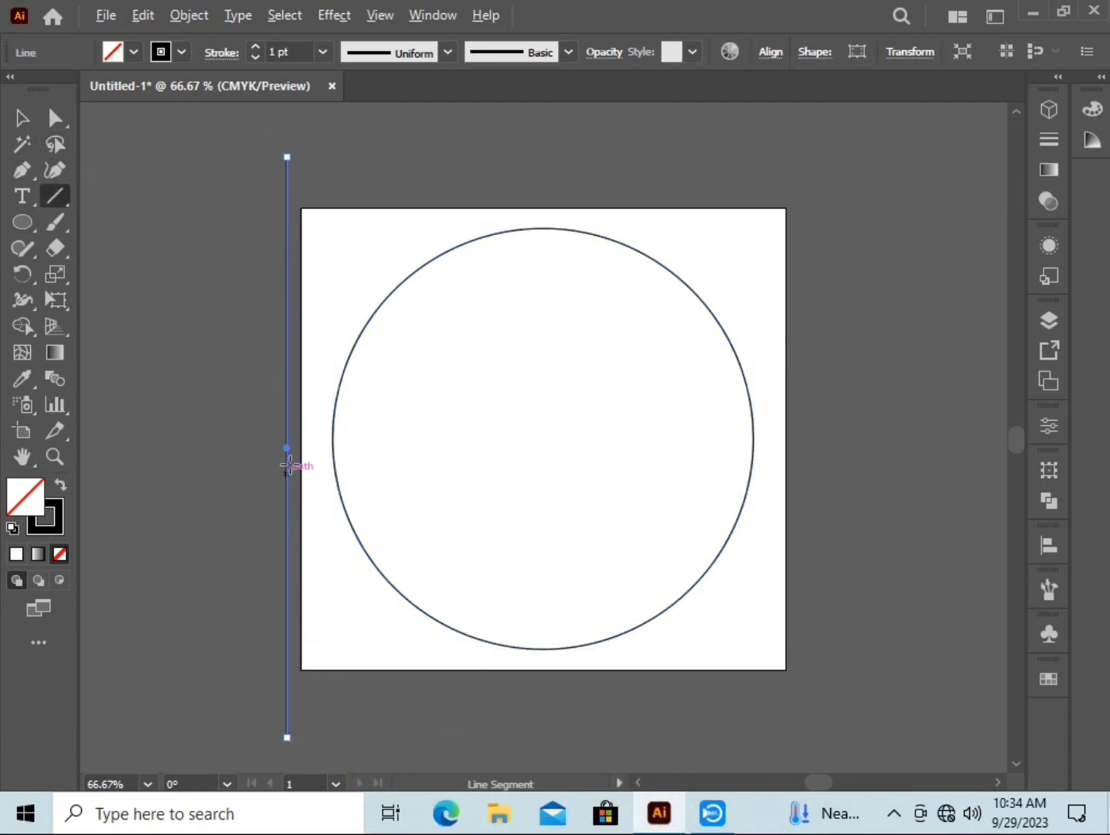
drag(287, 449, 332, 448)
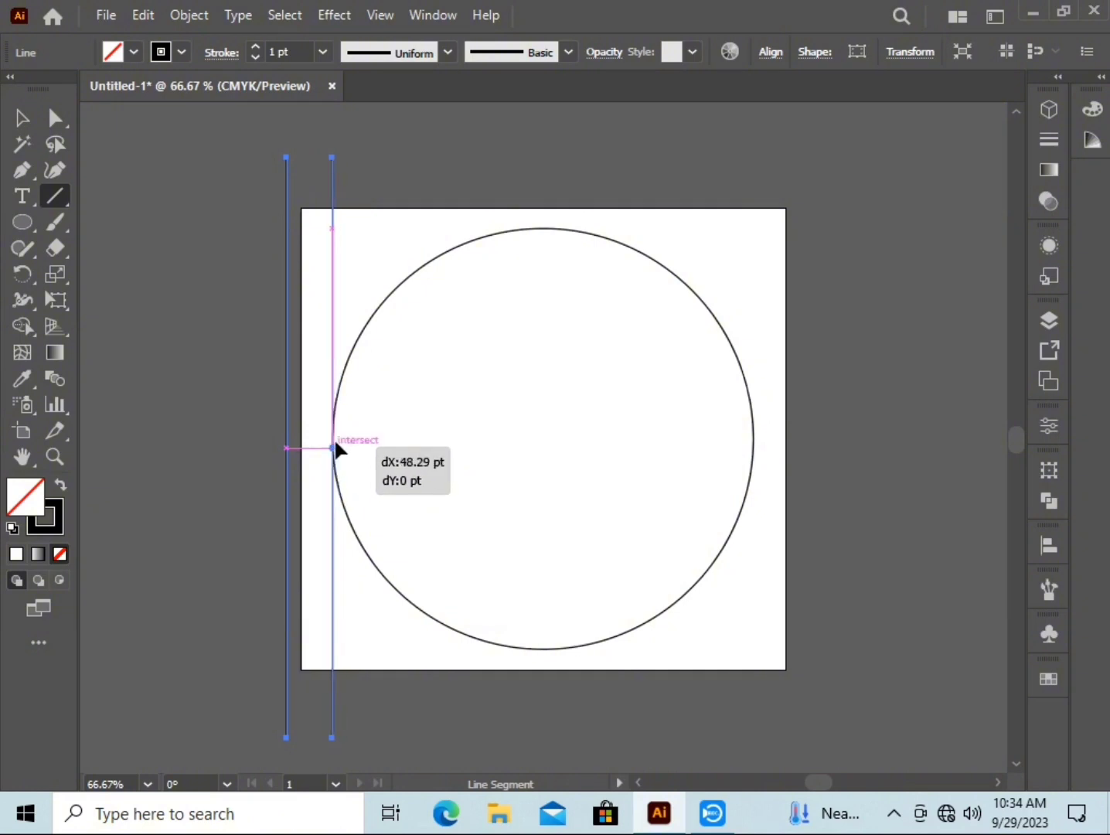
drag(333, 445, 338, 437)
key(ctrl+d)
key(ctrl+d)
key(ctrl+d)
key(ctrl+d)
key(ctrl+d)
key(ctrl+d)
key(ctrl+d)
key(ctrl+d)
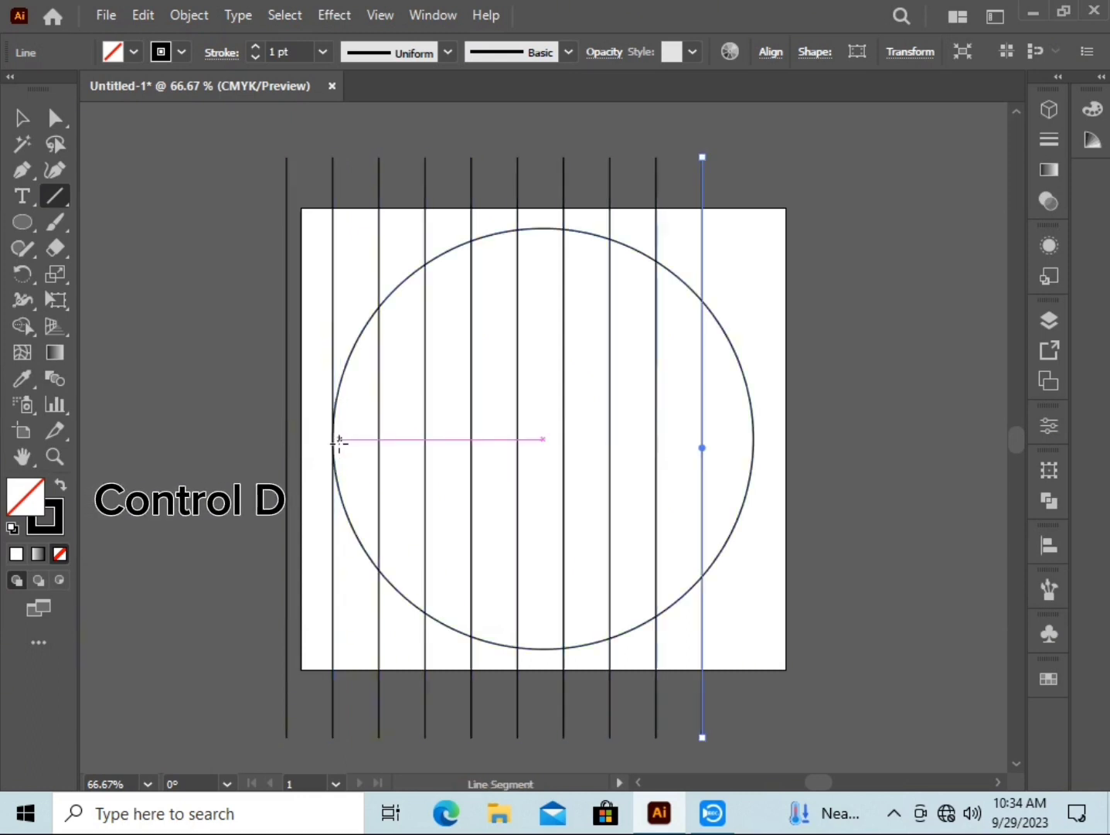
click(22, 118)
- Group the vertical lines and centre the group on the artboard
drag(737, 184, 736, 182)
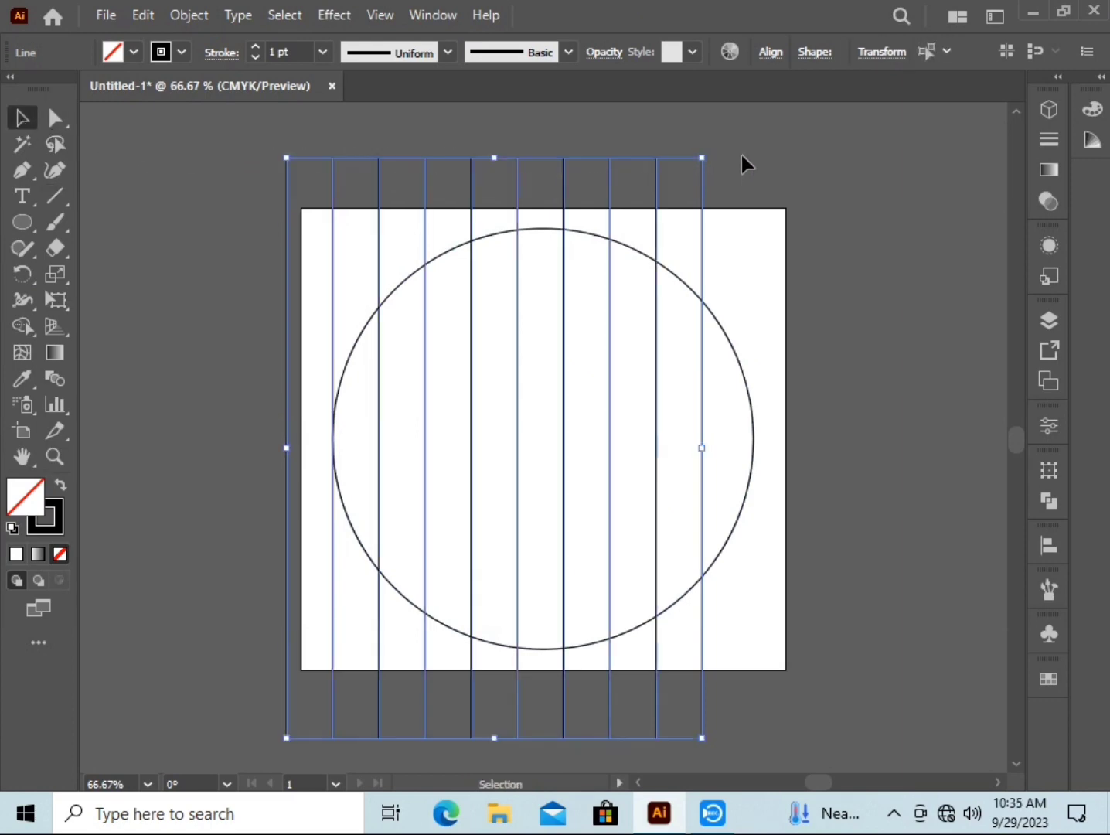
right_click(767, 160)
click(789, 293)
click(770, 51)
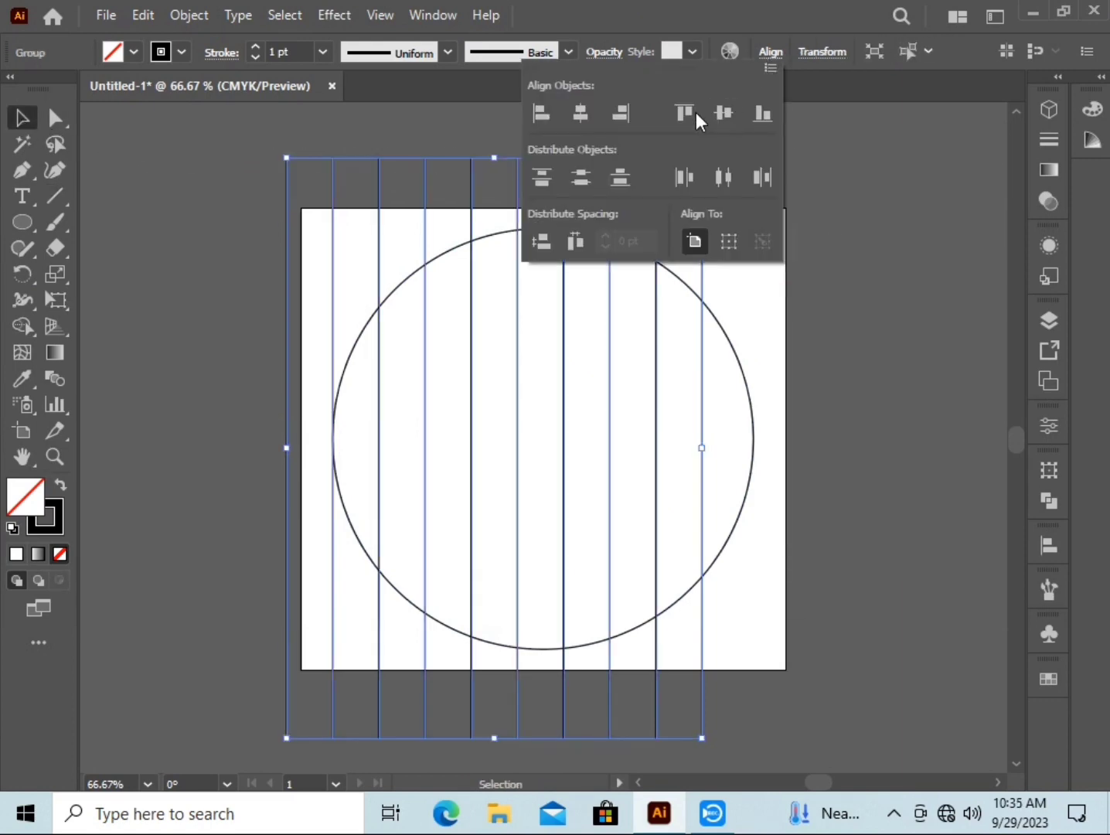
click(580, 113)
click(723, 113)
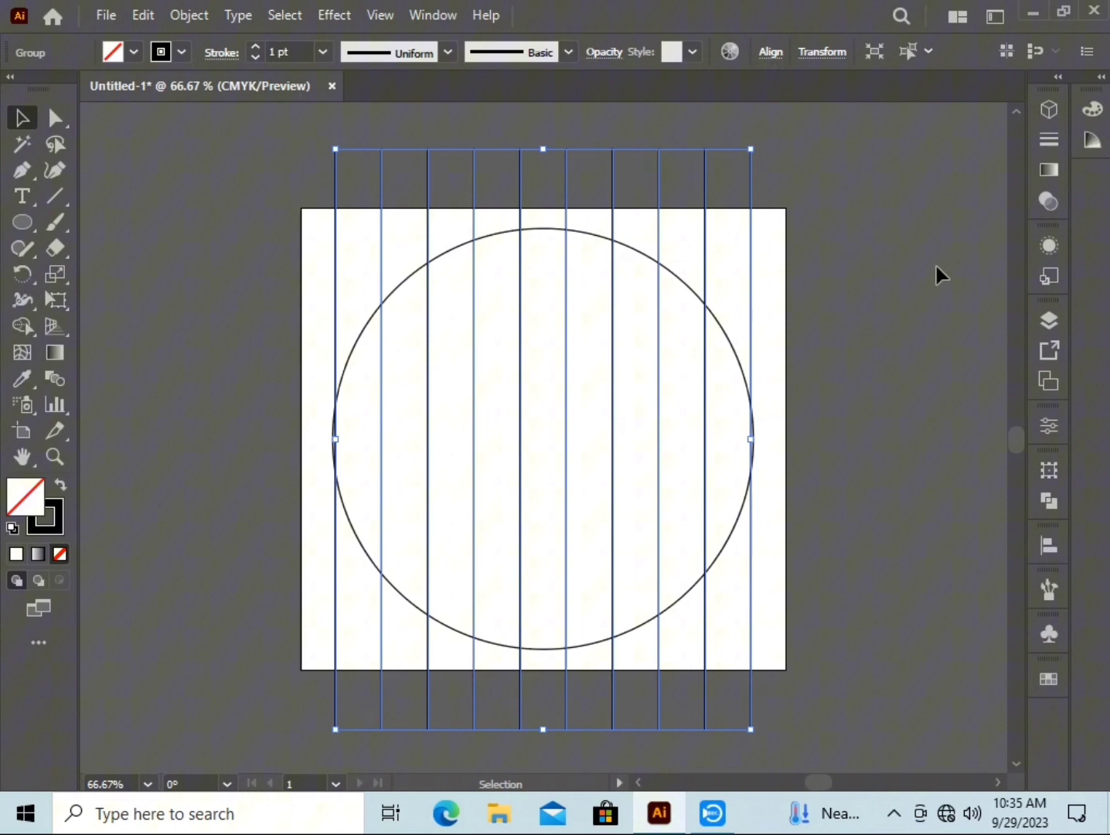
- Rotate the line group 77°, then undo the rotation
click(869, 231)
click(704, 158)
right_click(850, 232)
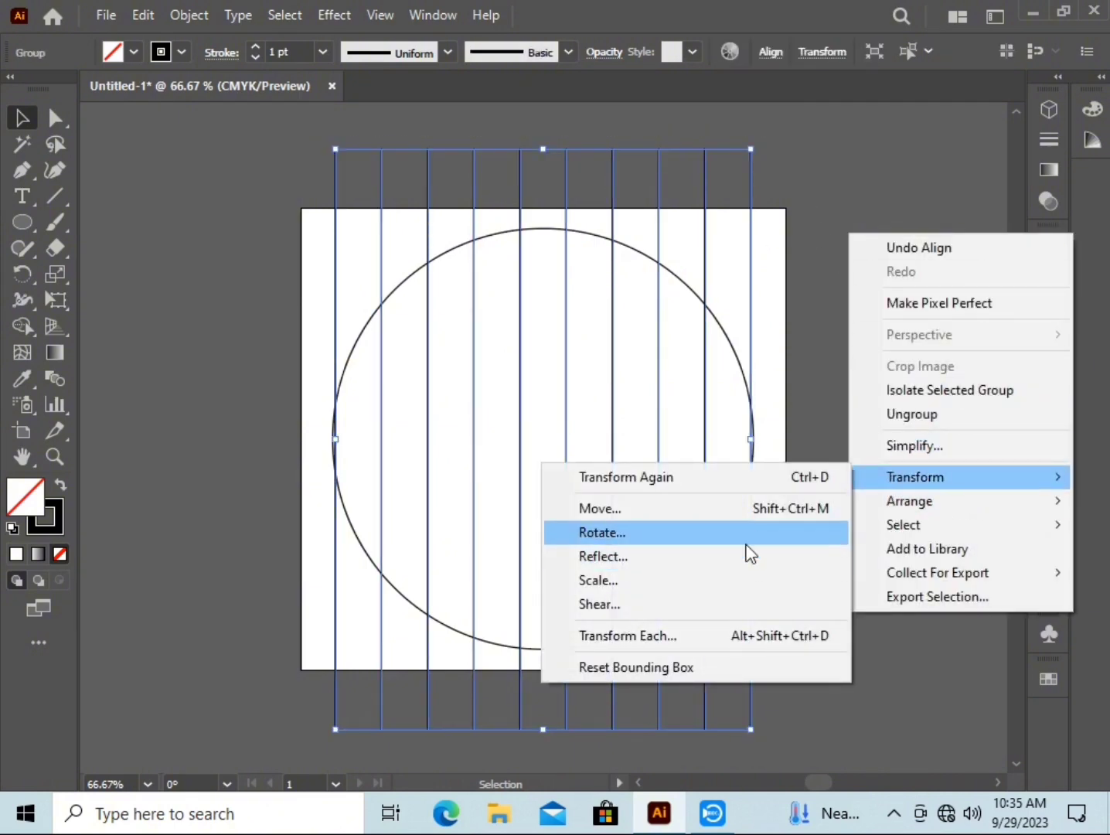
click(745, 533)
text(77)
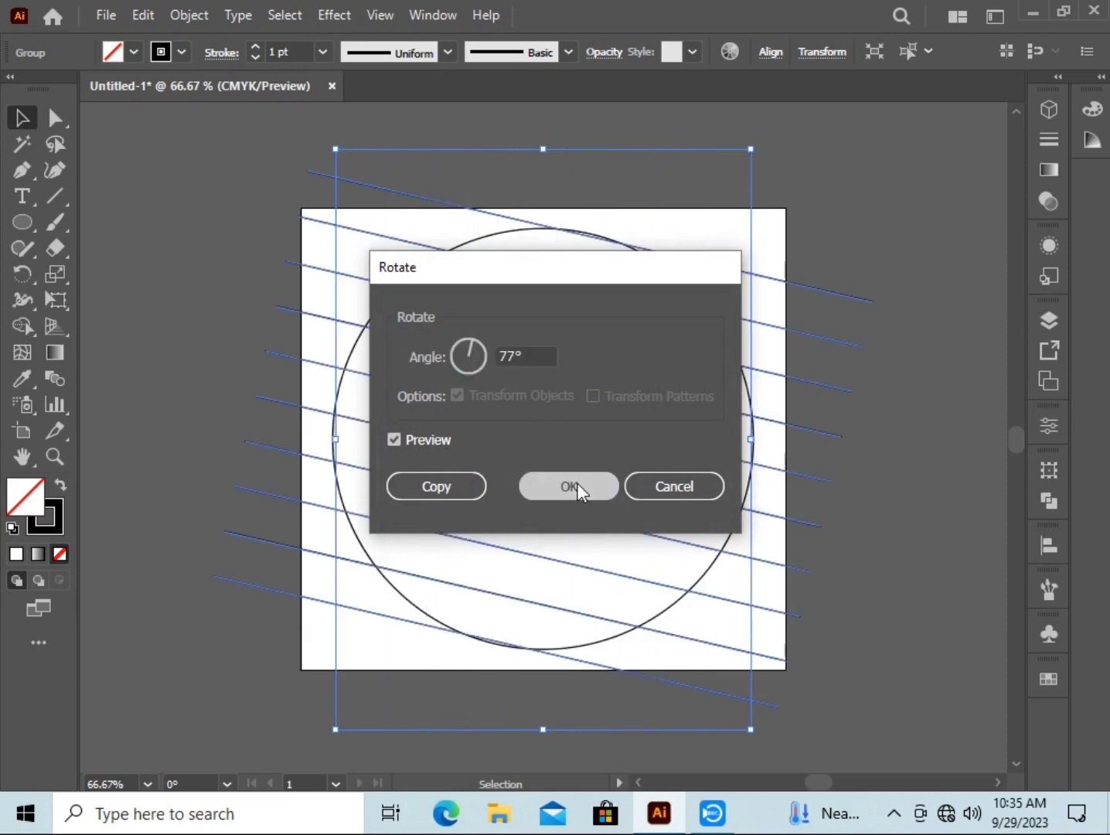
click(569, 486)
click(814, 231)
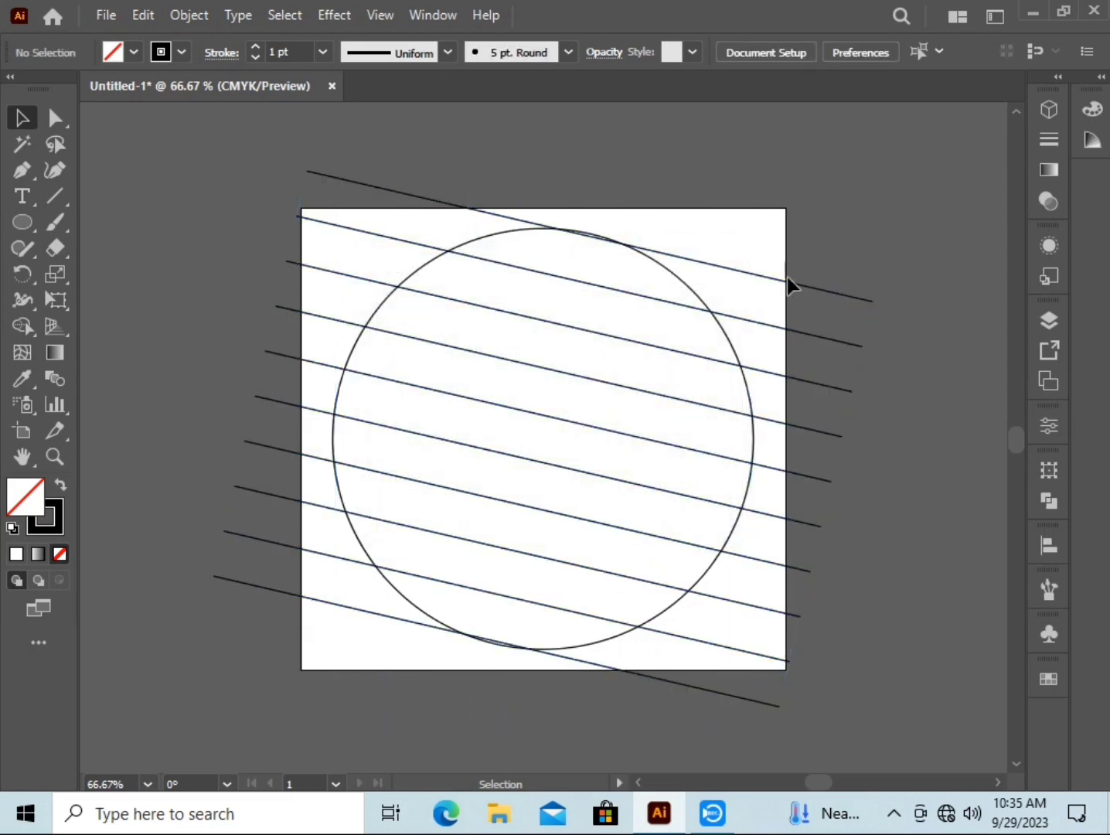
key(ctrl+z)
- Stretch the line group so it spans the circle's full width
click(303, 133)
click(521, 190)
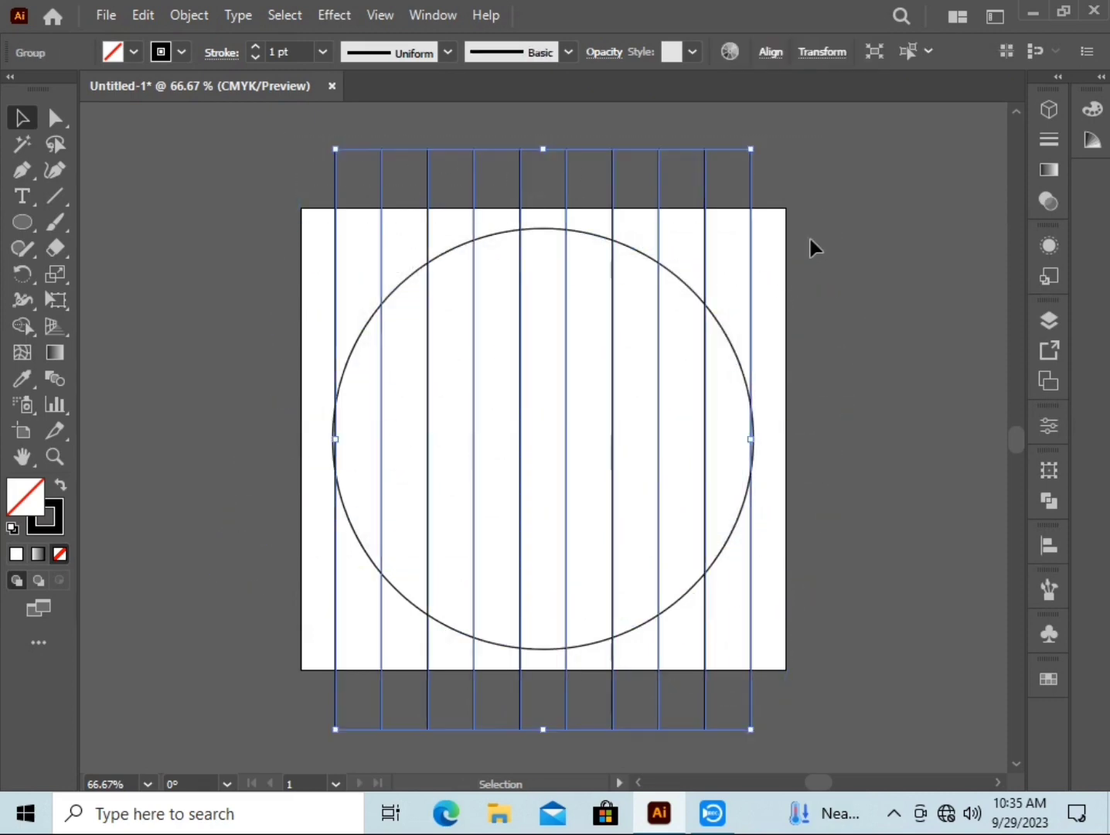
drag(752, 437, 756, 448)
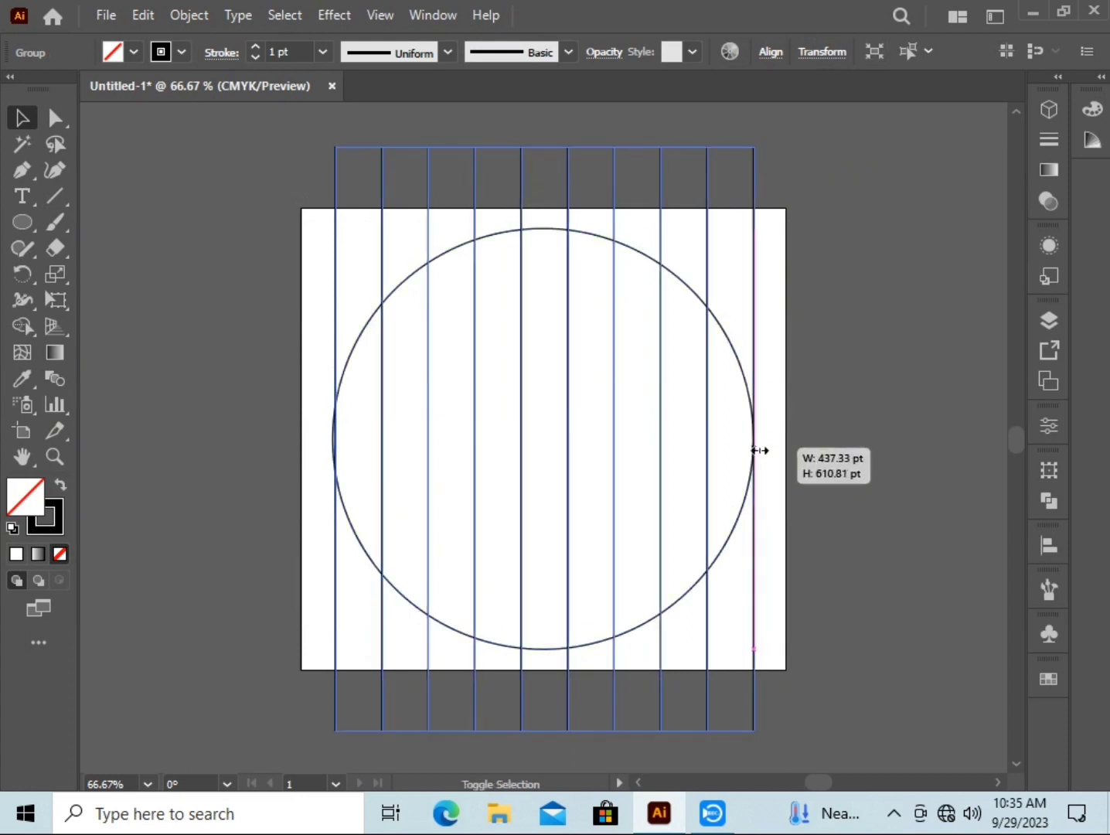
drag(332, 438, 330, 439)
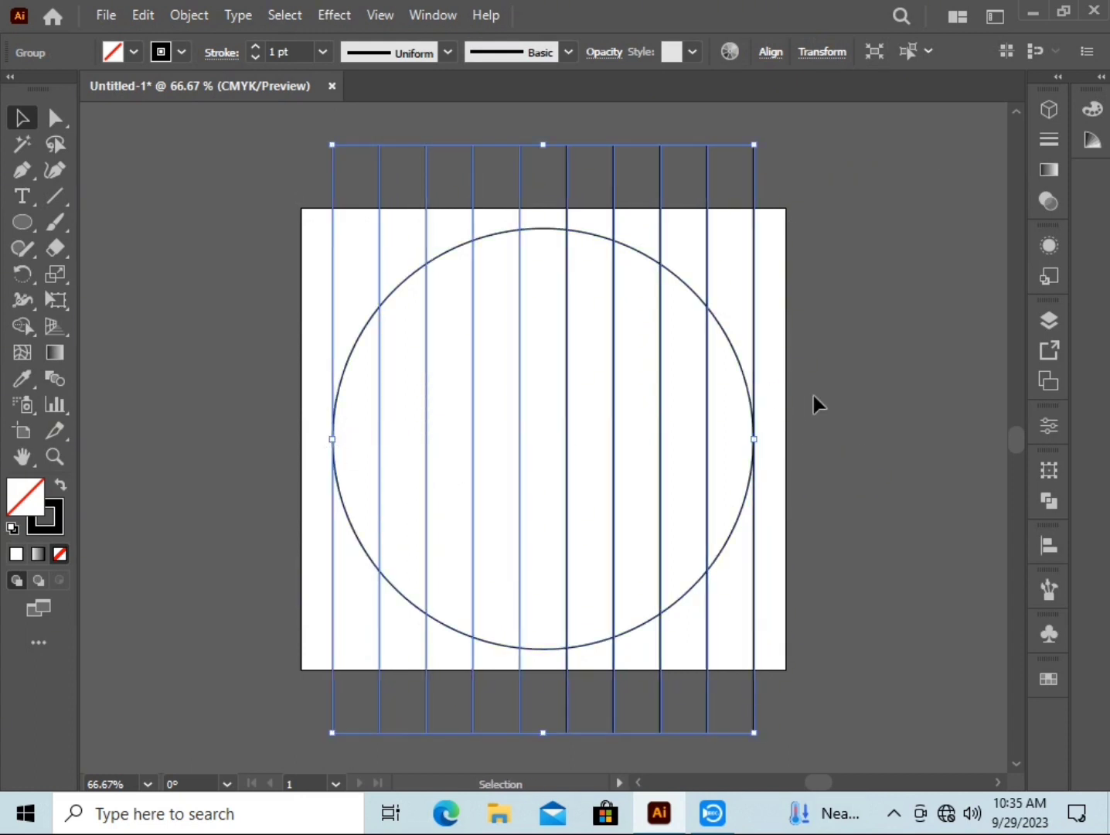
- Rotate the resized line group 77° into diagonals across the circle
right_click(818, 203)
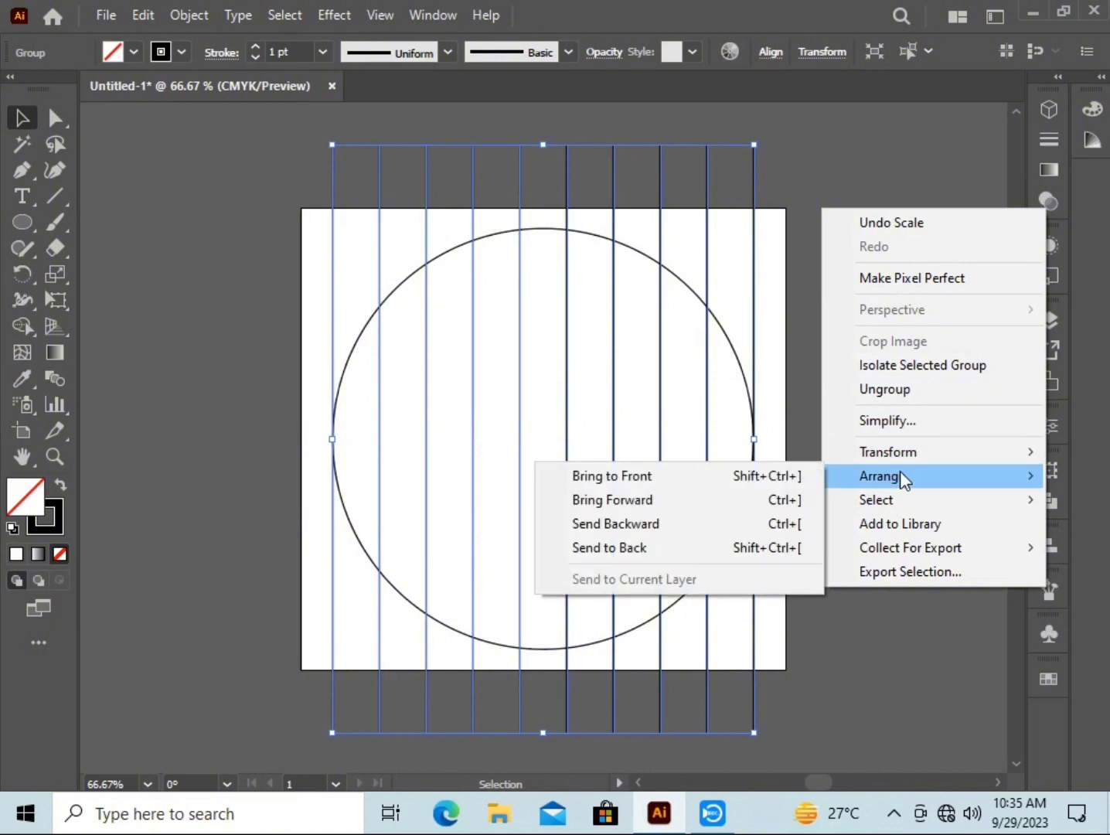
mouse_move(888, 452)
click(704, 508)
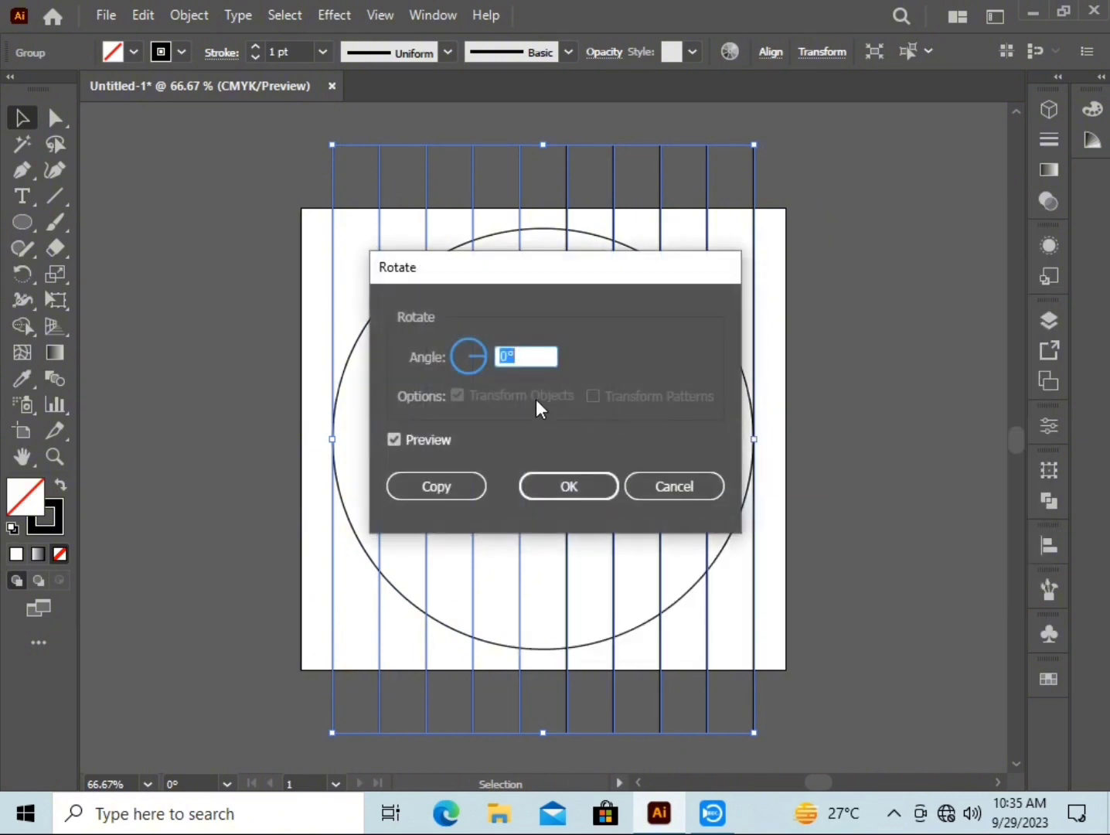
click(569, 486)
click(879, 321)
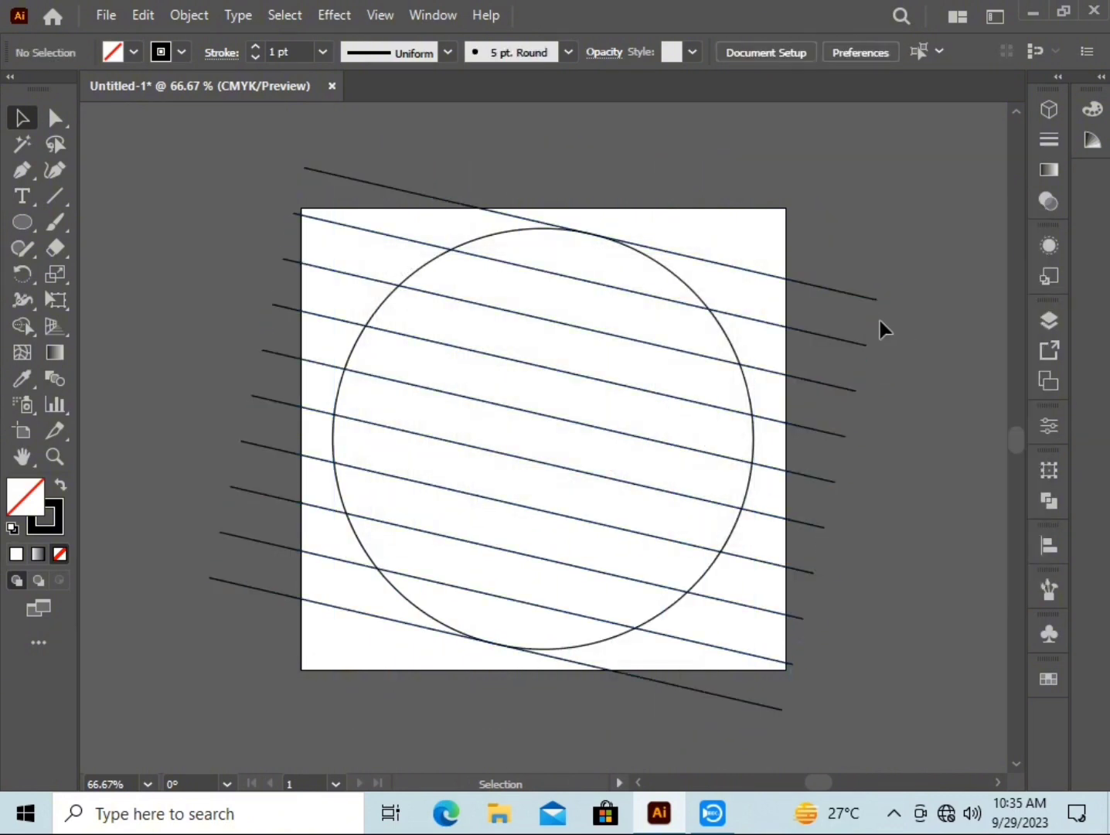
- Paste a copy of the circle in back and scale it to a 343 pt inner circle
click(521, 233)
click(143, 15)
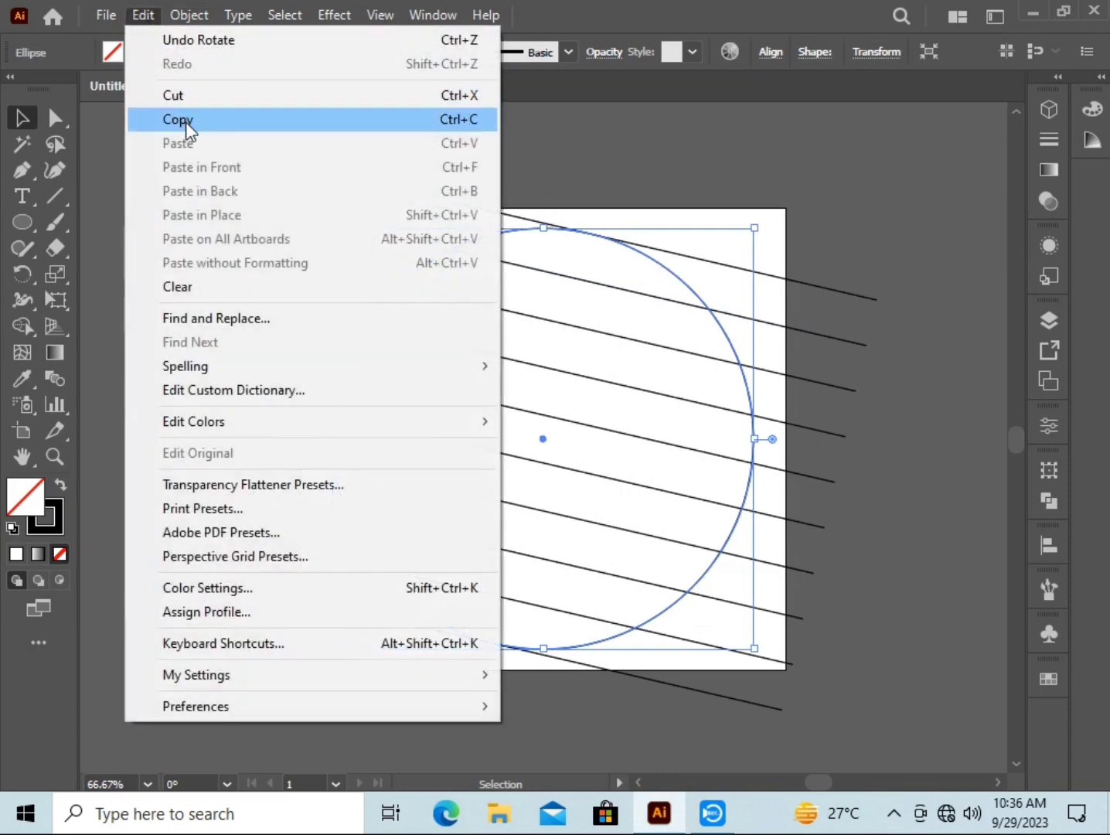
click(174, 118)
click(137, 16)
click(229, 189)
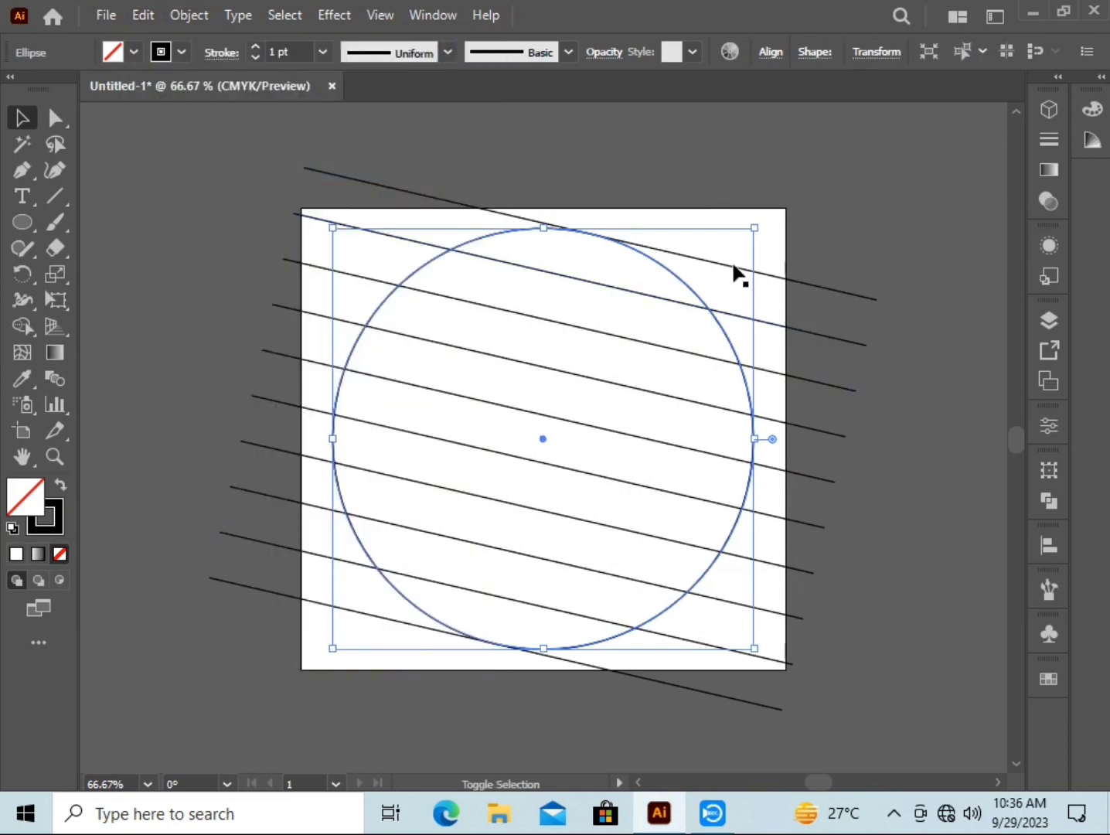
mouse_move(755, 228)
mouse_down()
mouse_move(719, 292)
mouse_move(727, 269)
mouse_up()
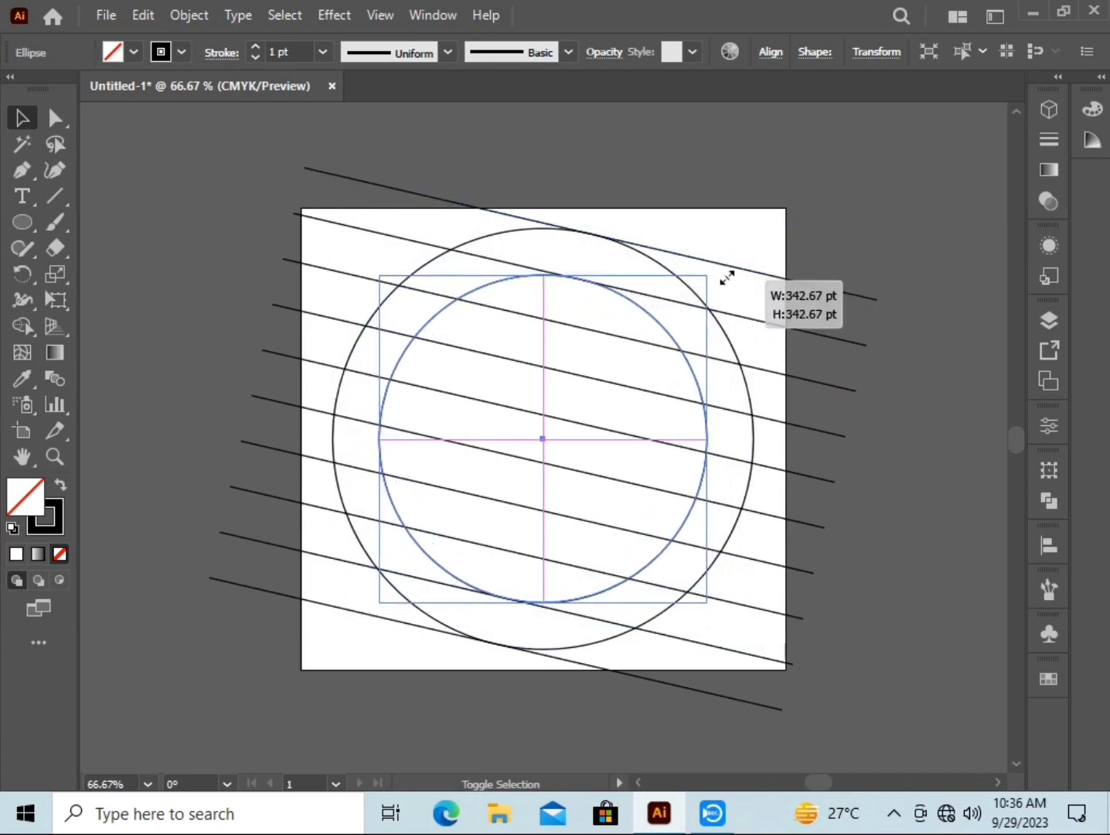
drag(727, 270, 726, 279)
click(775, 211)
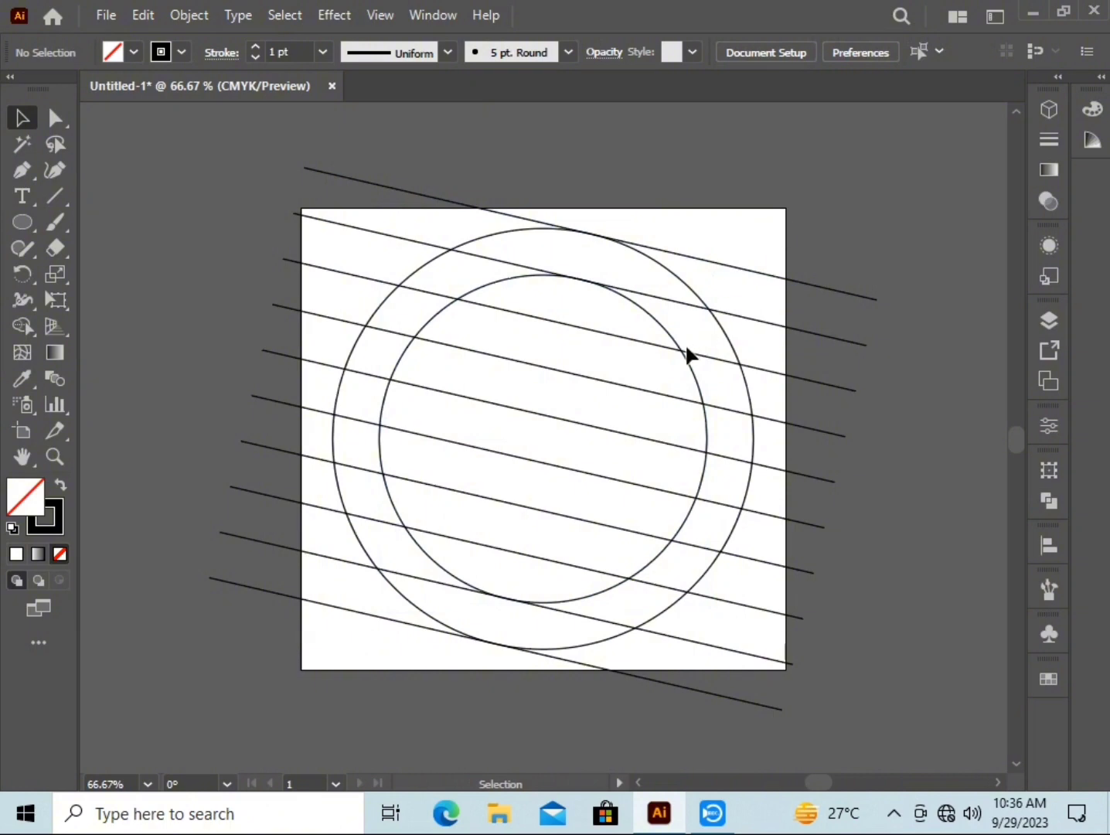
- Ungroup the diagonals and delete the top three and bottom two lines
drag(926, 256, 843, 461)
right_click(843, 460)
click(844, 263)
click(832, 274)
drag(871, 409, 870, 406)
key(Delete)
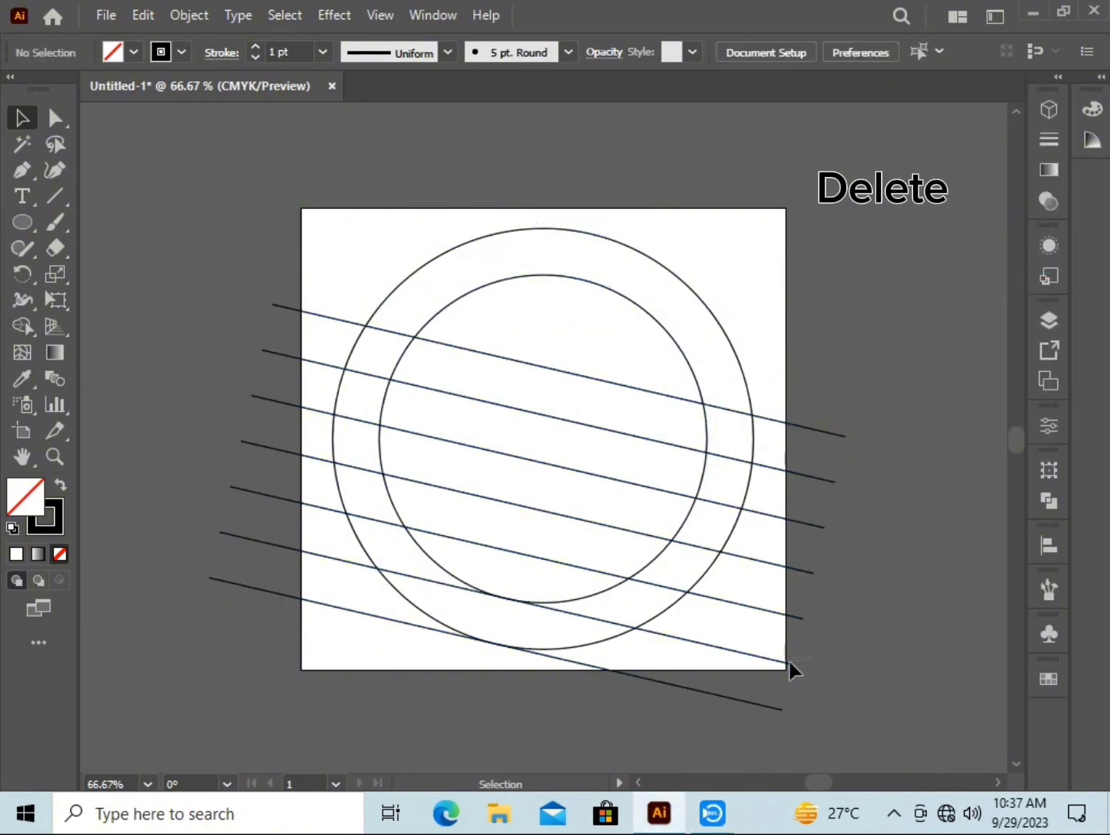
drag(793, 662, 752, 718)
key(Delete)
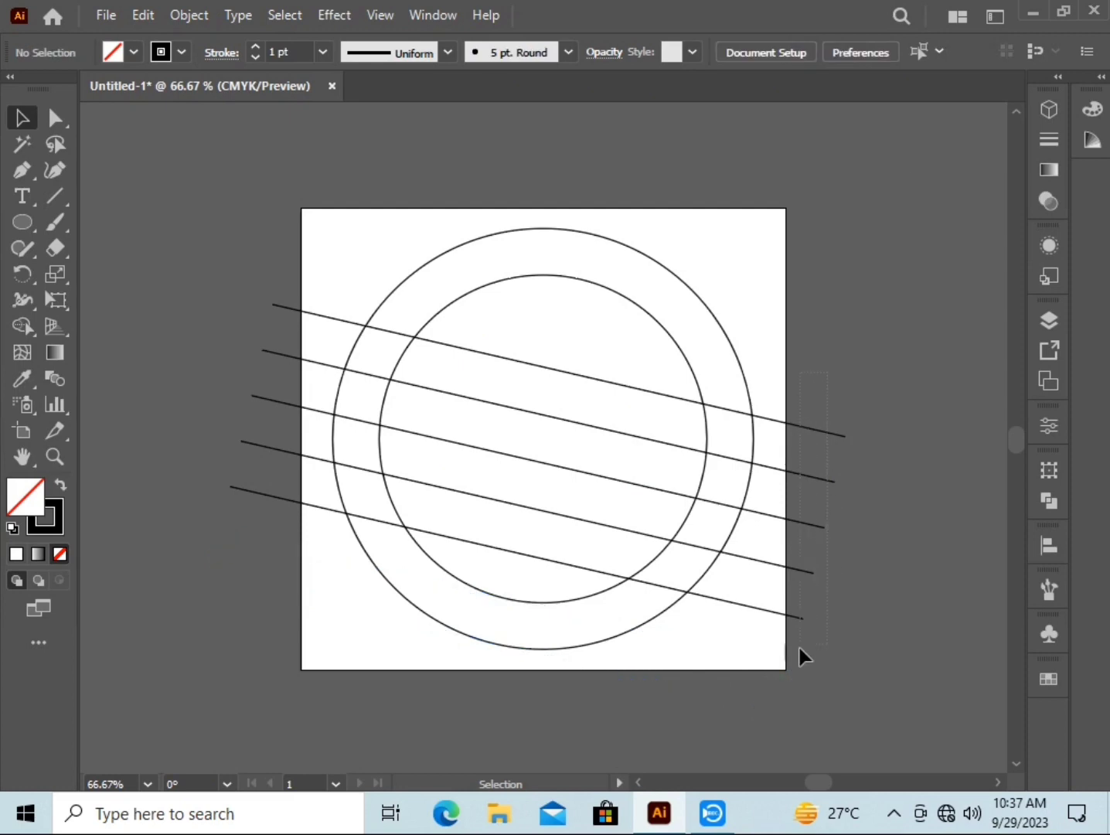
- Give the five remaining diagonals a green stroke and draw a vertical line left of the artboard
drag(828, 373, 790, 652)
click(161, 52)
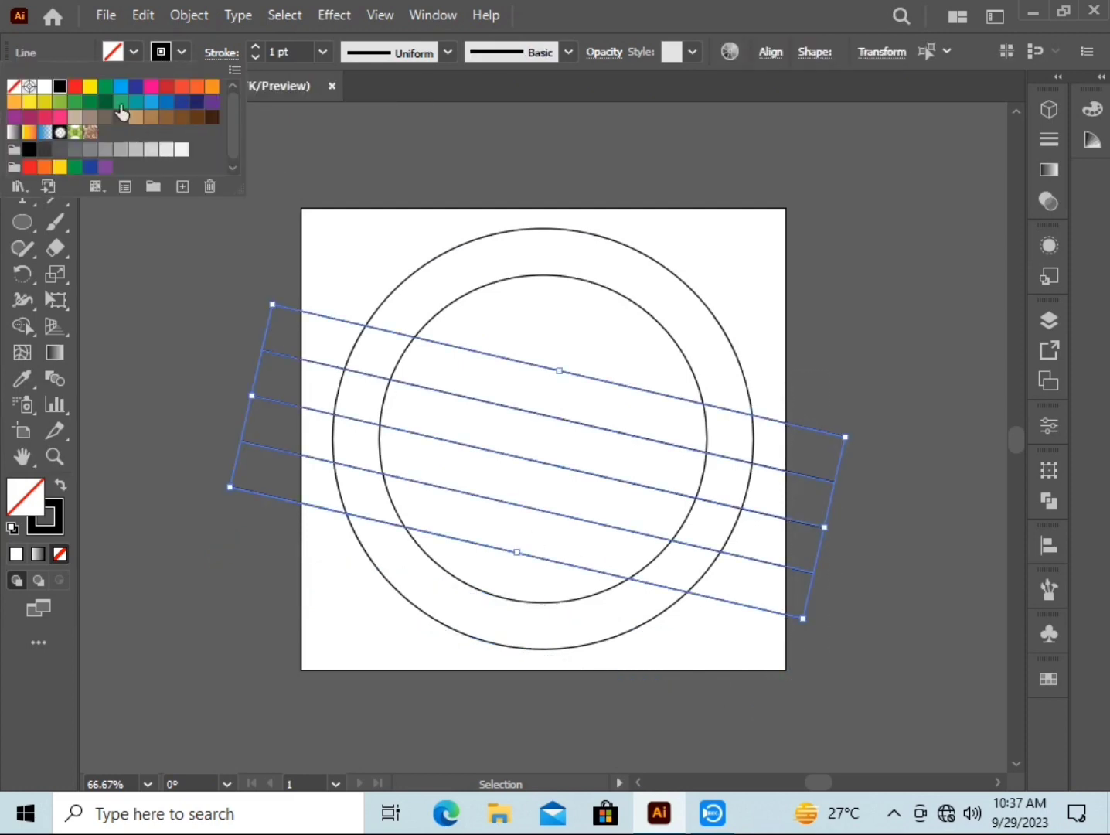
click(105, 86)
click(212, 247)
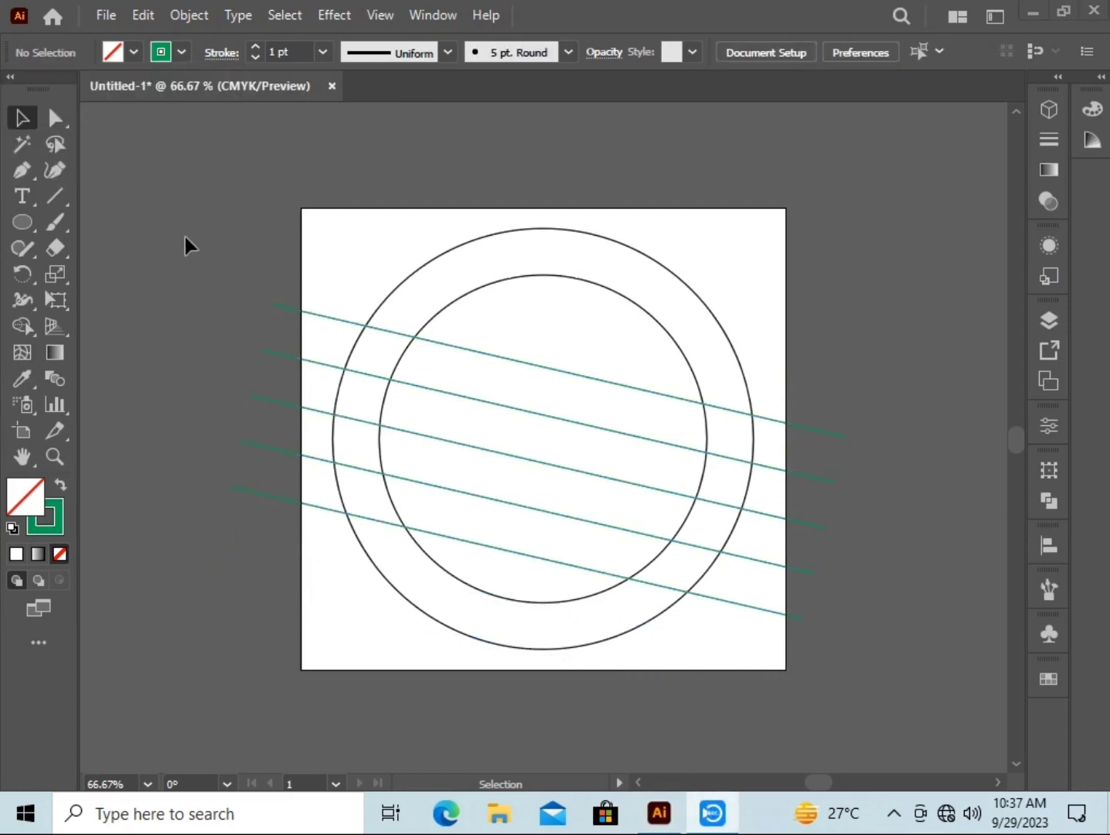
click(54, 196)
drag(268, 153, 288, 686)
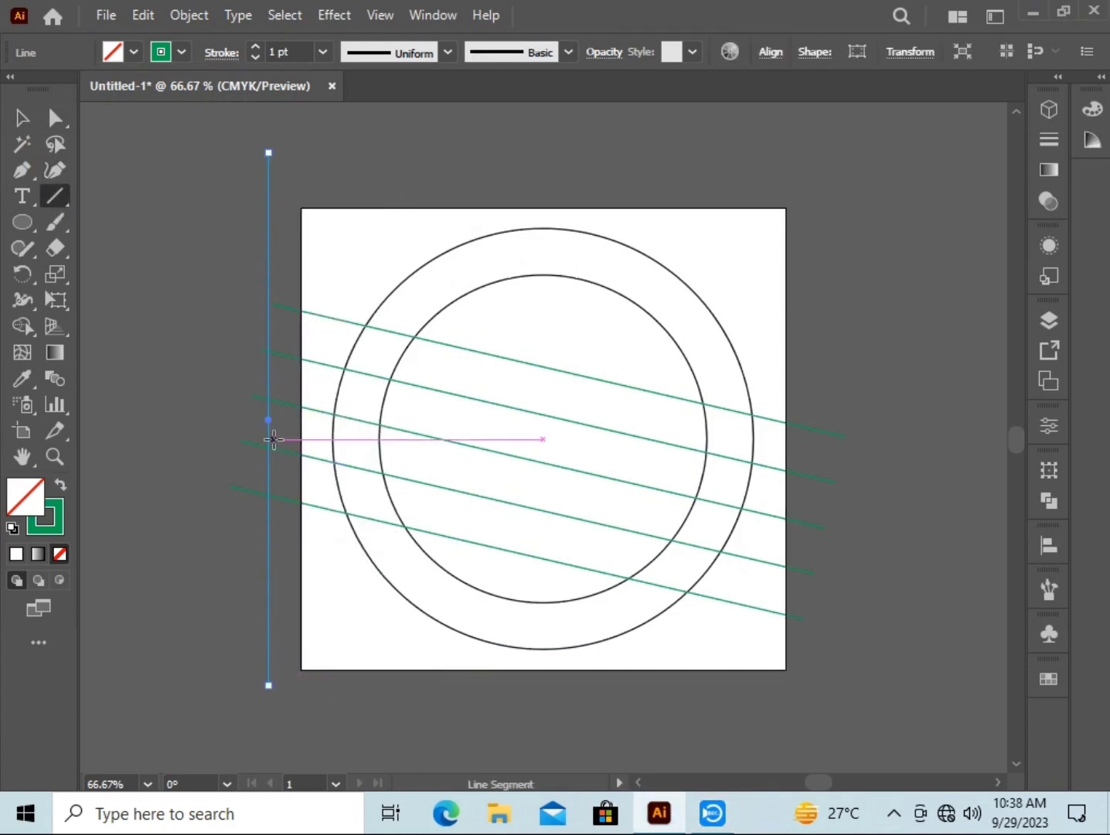
- Duplicate the vertical line into eight evenly spaced vertical lines
click(136, 17)
click(650, 184)
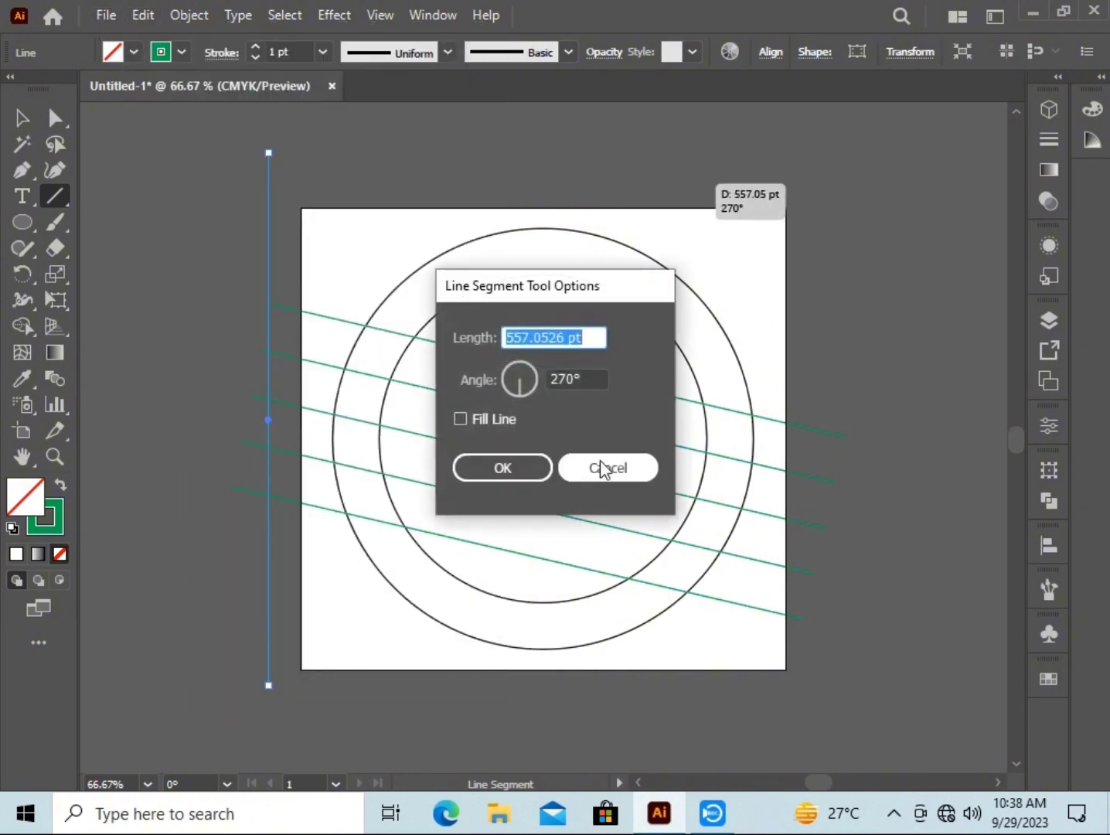
click(603, 468)
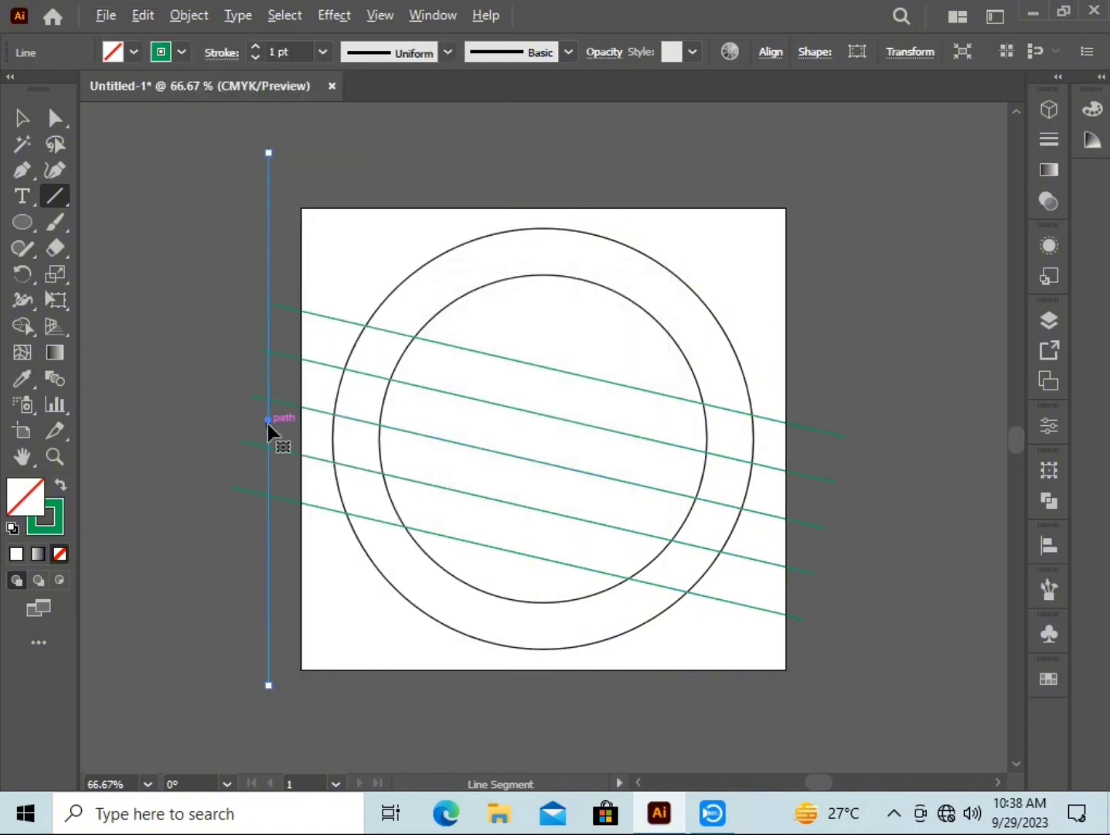
click(18, 120)
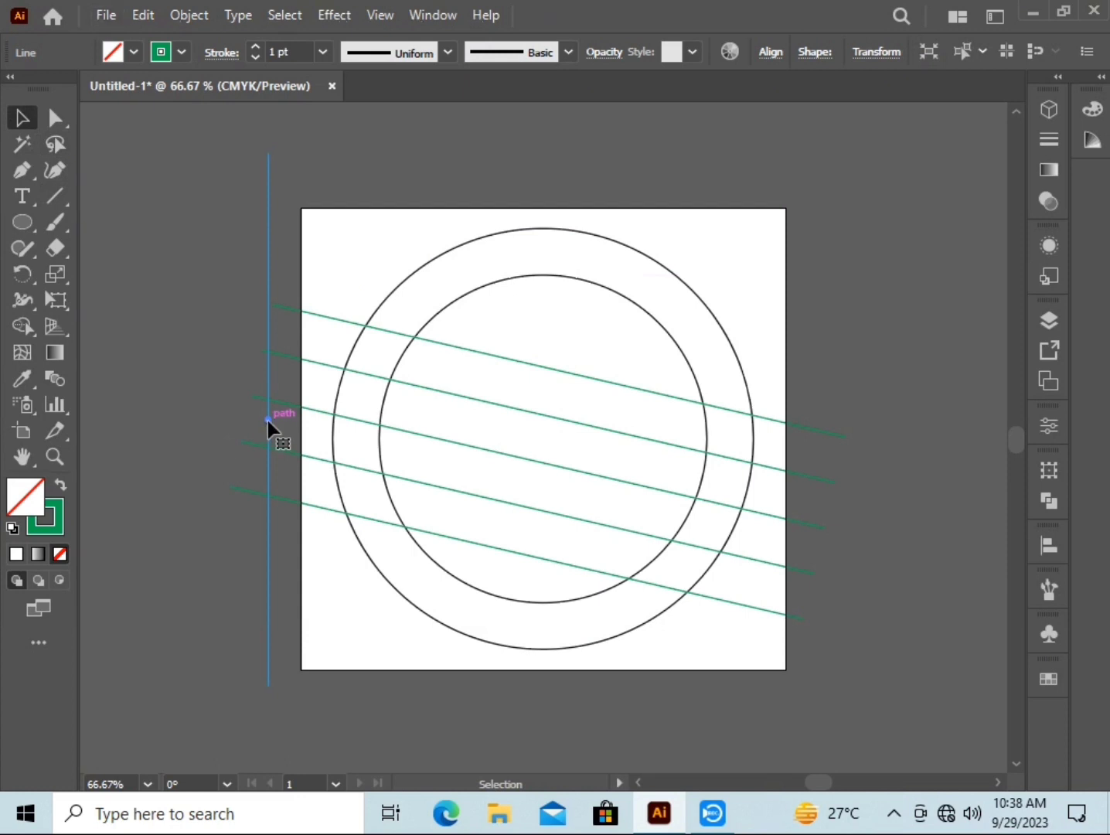
drag(267, 420, 326, 422)
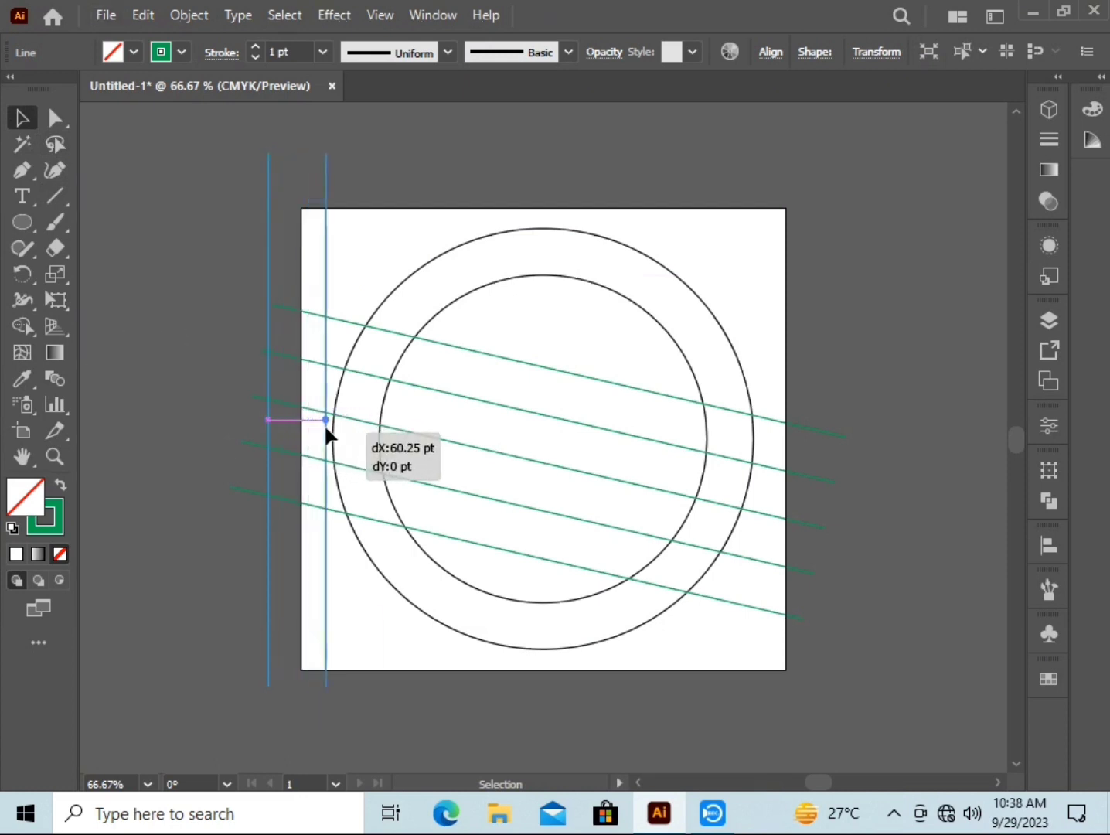
key(ctrl+d)
key(ctrl+d)
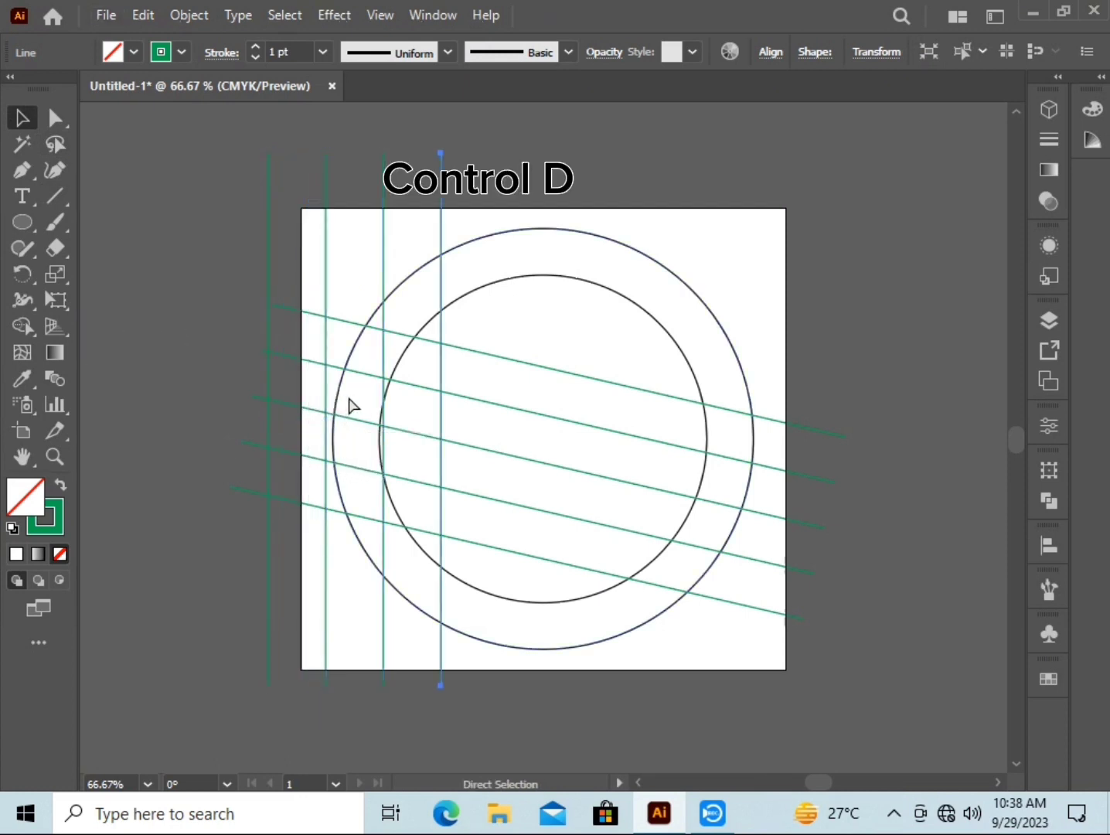
key(ctrl+d)
key(ctrl+d)
key(ctrl+d)
key(ctrl+d)
click(481, 167)
- Group the eight vertical lines together
mouse_move(587, 174)
mouse_down()
mouse_move(688, 198)
mouse_move(718, 168)
mouse_move(691, 176)
mouse_up()
click(232, 154)
right_click(718, 168)
click(835, 313)
click(316, 161)
- Colour the line group orange, centre it on the artboard, and clear the old rotation angle
click(161, 52)
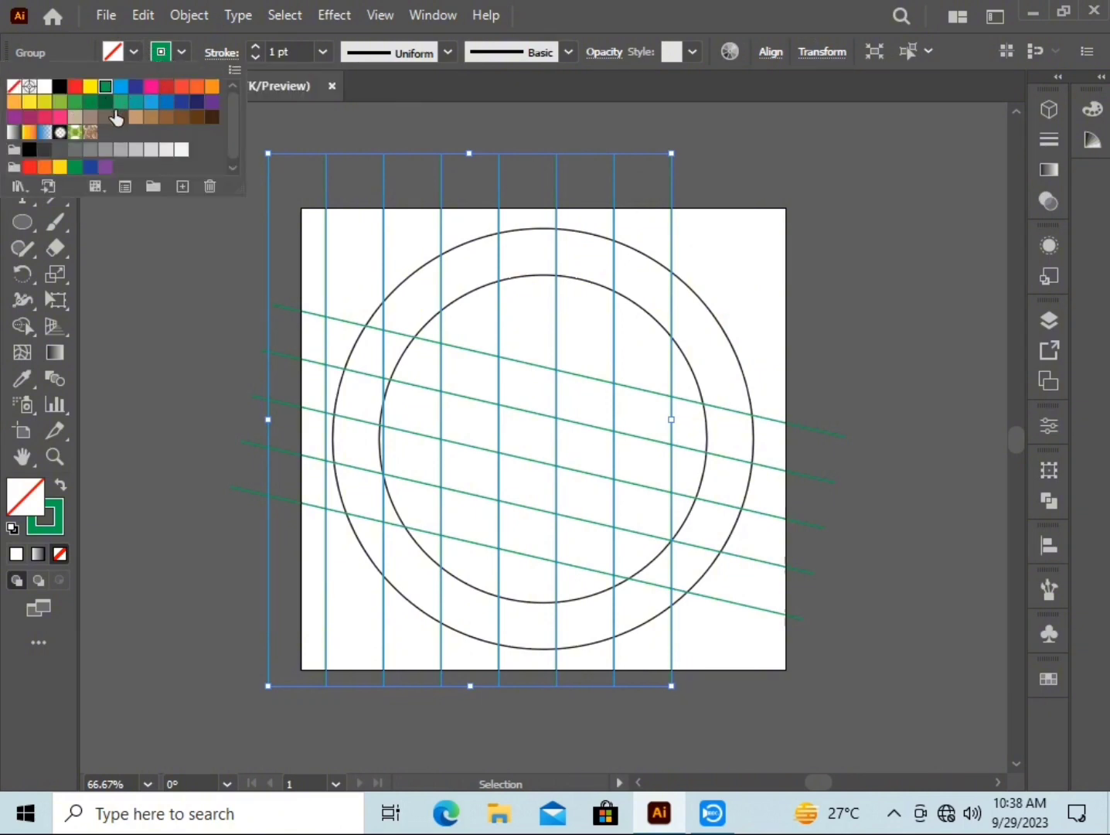
click(198, 88)
click(277, 104)
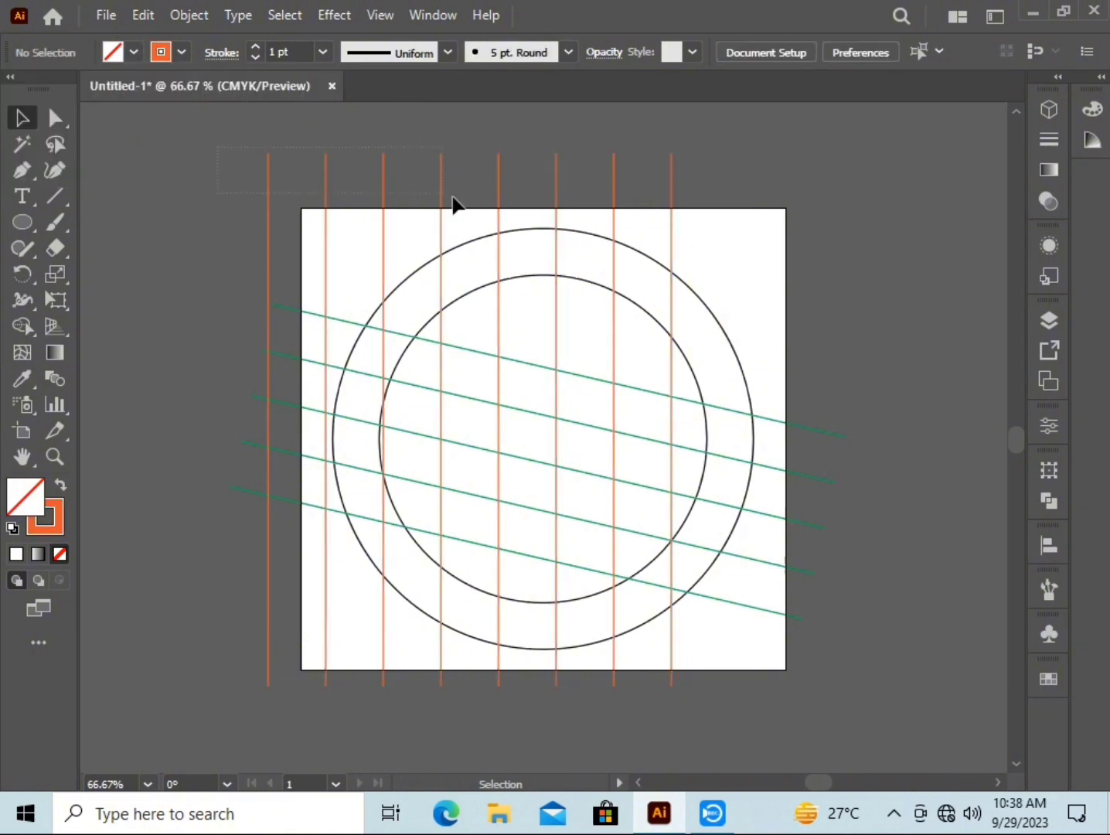
drag(452, 196, 748, 167)
click(773, 50)
click(611, 113)
click(711, 113)
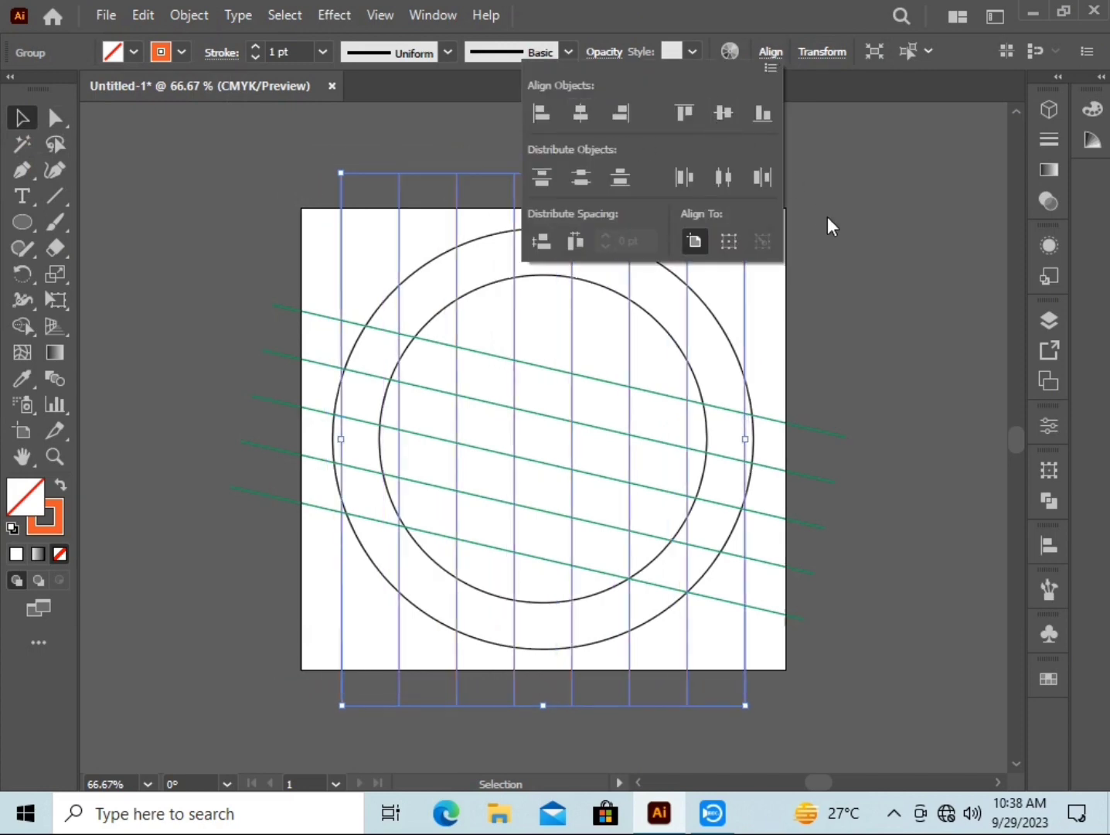
click(845, 280)
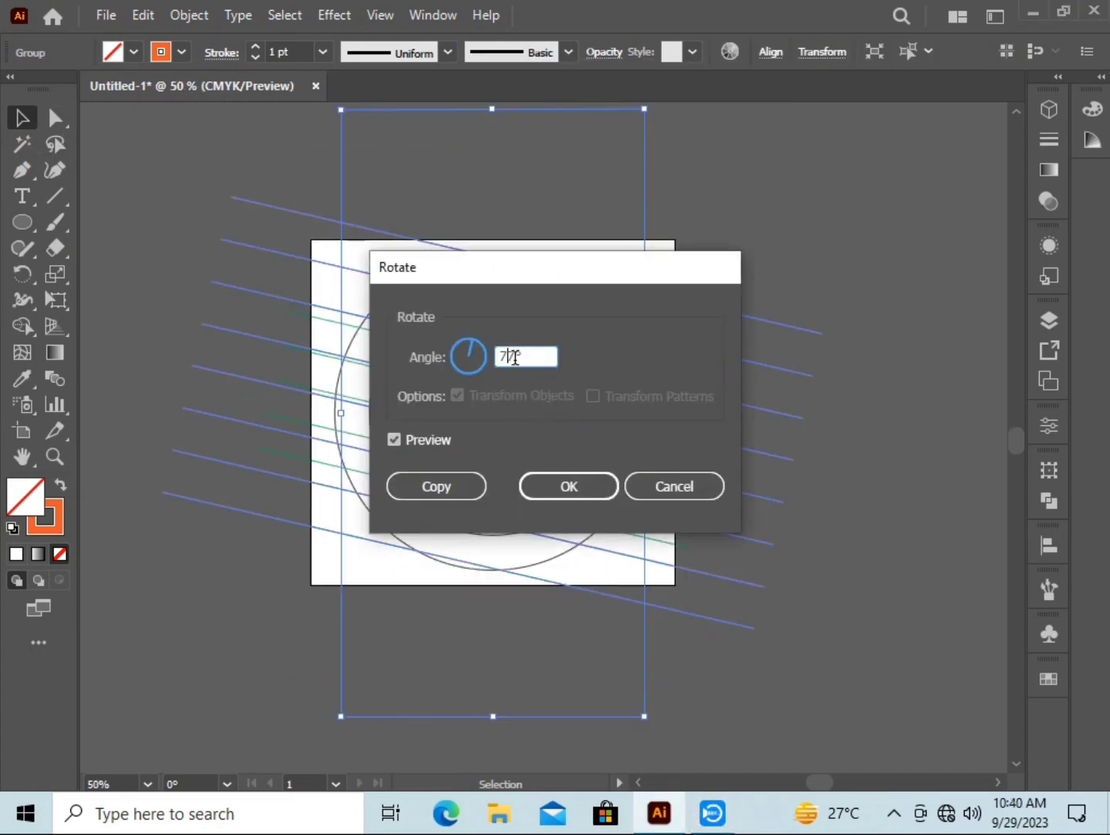
key(BackSpace)
- Rotate the orange lines 27° and add a reflected copy of the group
text(27)
click(569, 484)
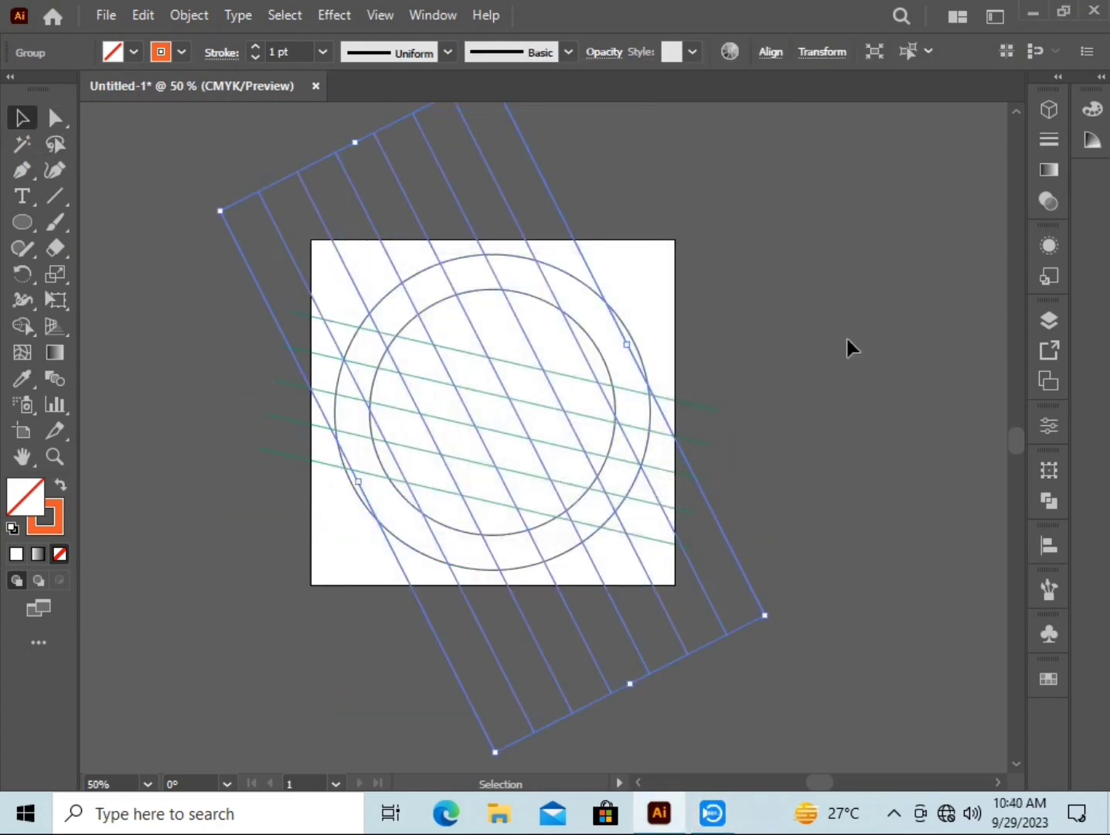
click(816, 394)
click(731, 602)
right_click(781, 456)
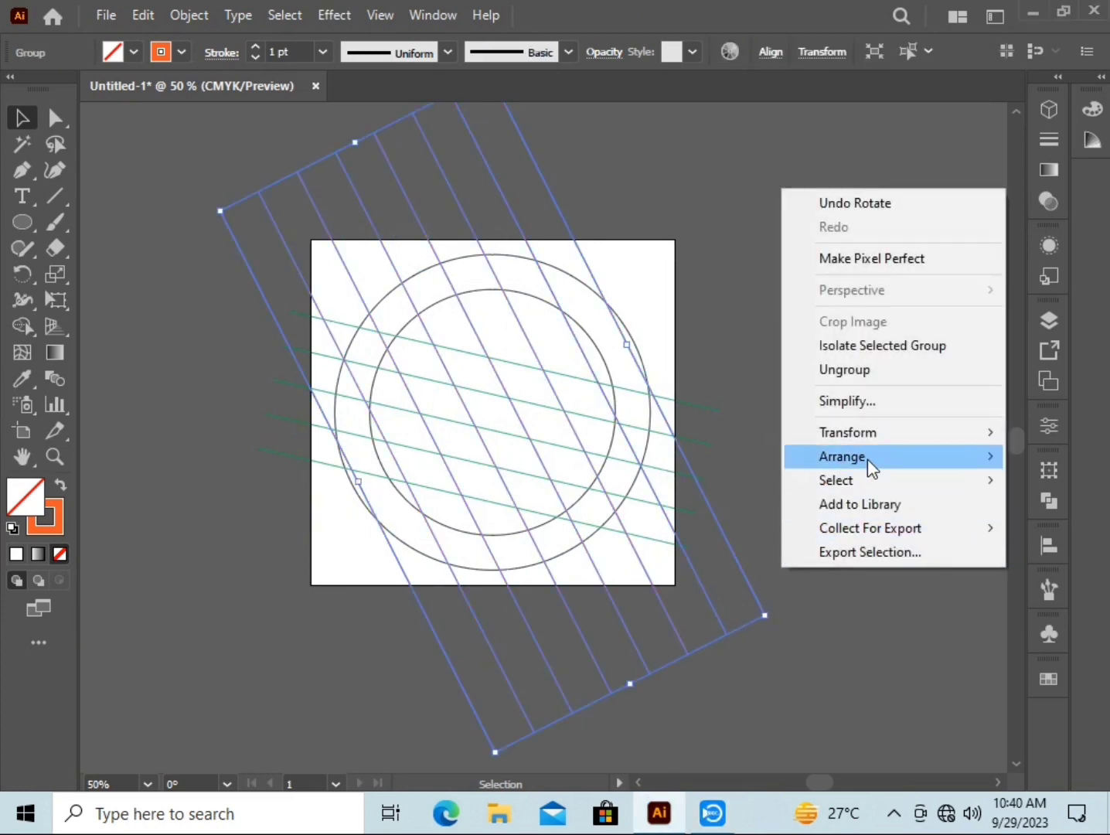
mouse_move(848, 433)
click(718, 515)
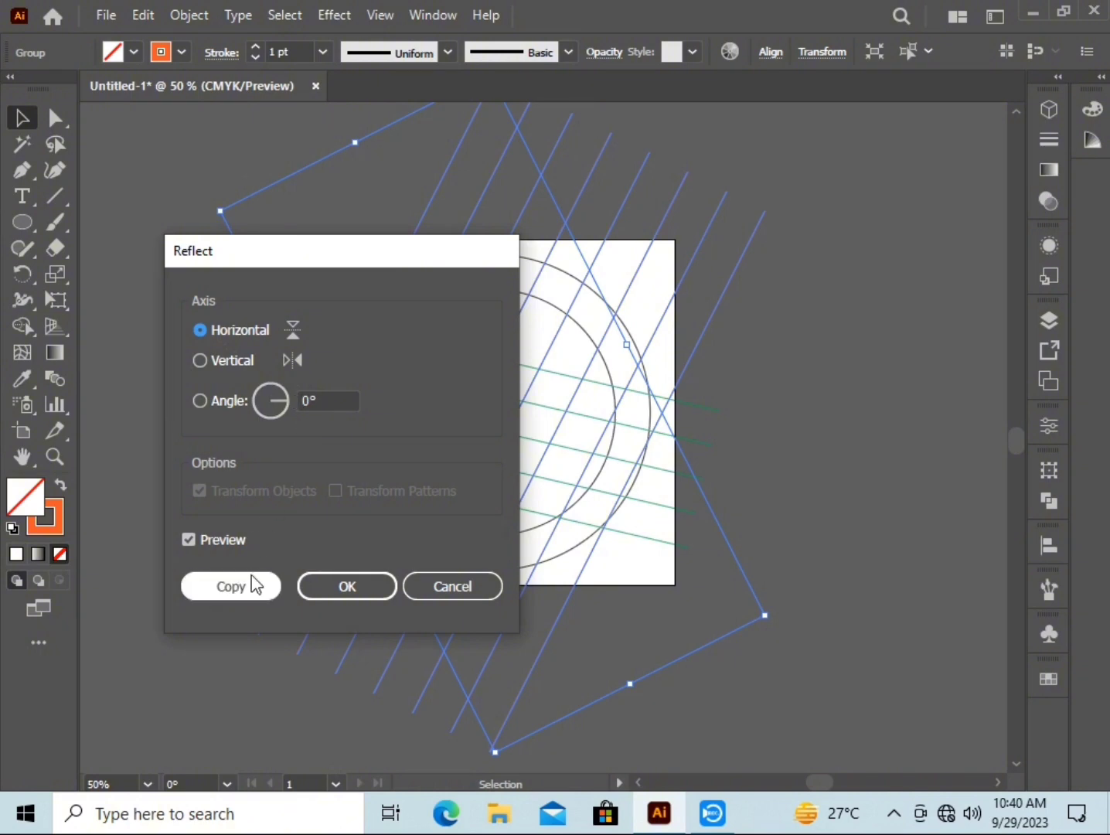
click(249, 585)
- Ungroup the orange line group
click(793, 452)
click(729, 565)
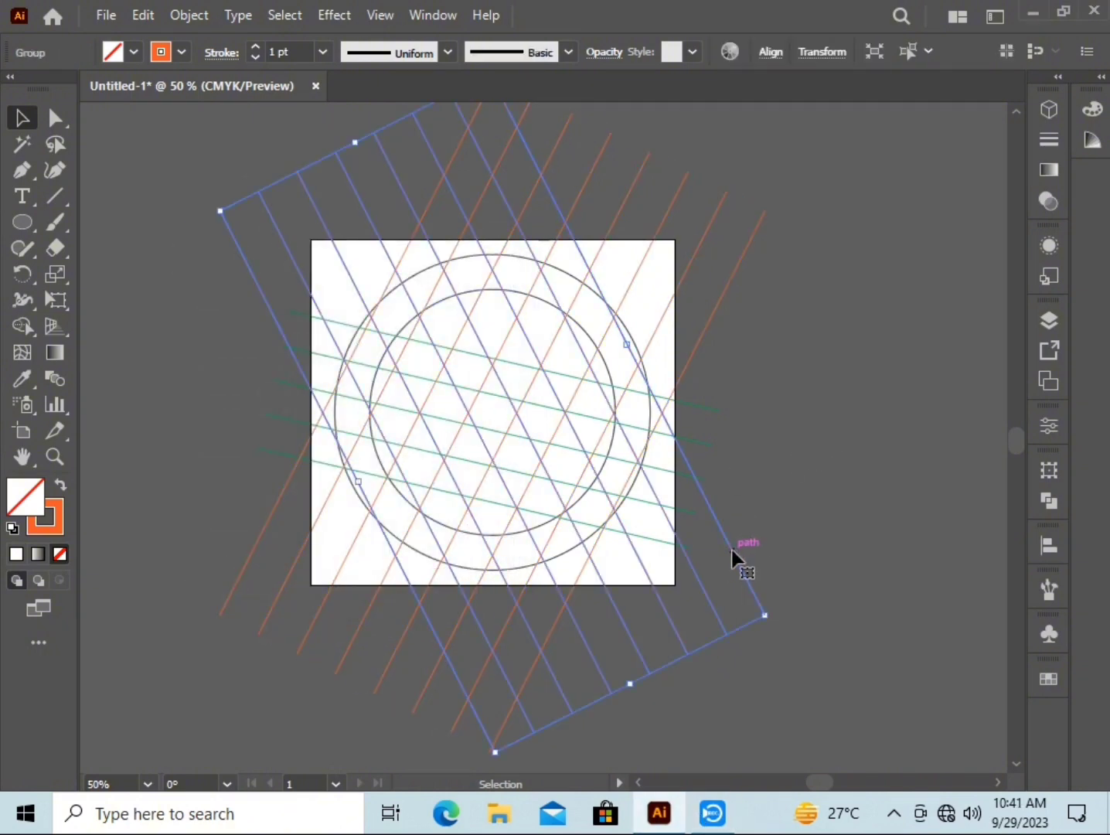
right_click(734, 559)
click(850, 351)
click(759, 407)
scroll(760, 407, up, 3)
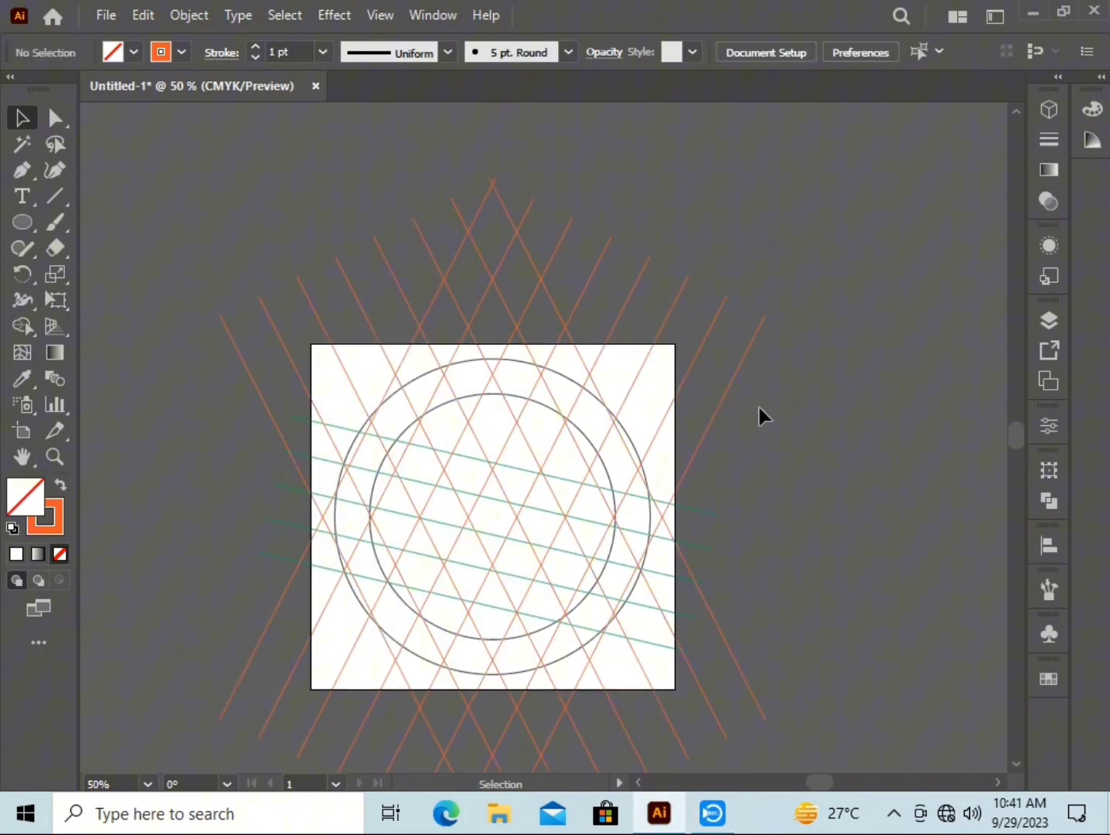
- Delete five outer orange diagonal lines from one side
click(249, 376)
shift+click(292, 364)
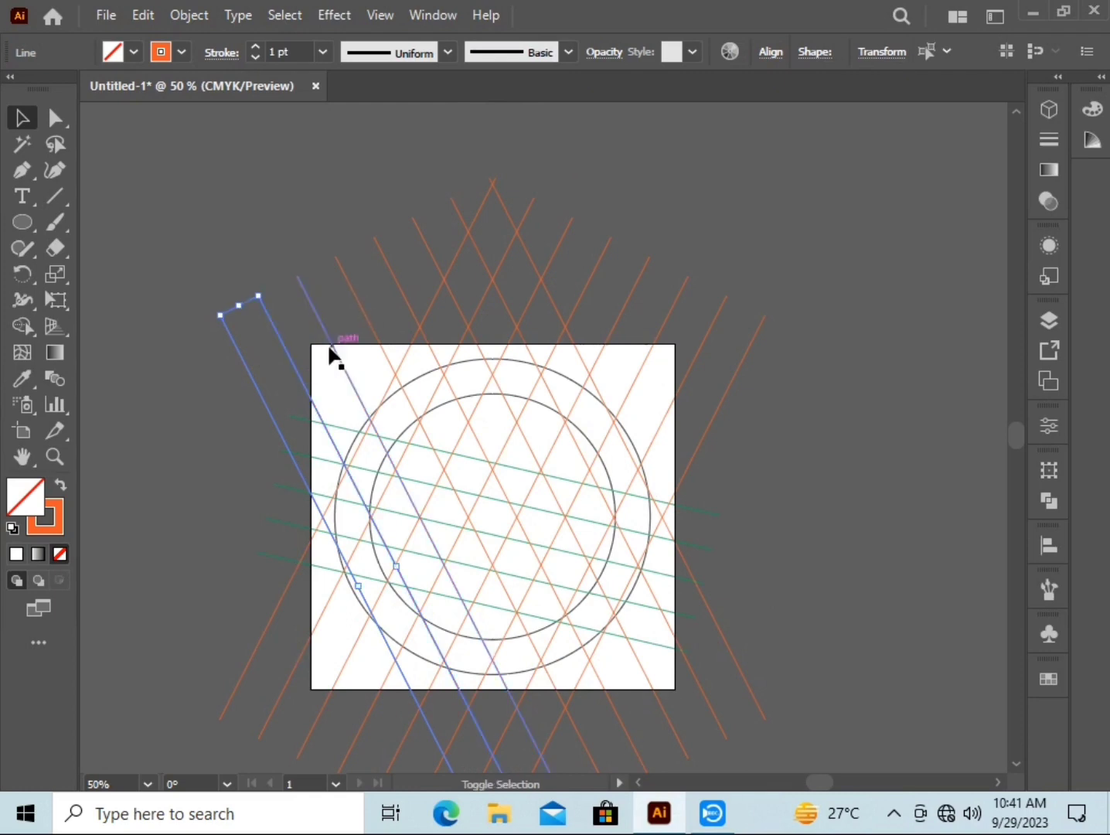
shift+click(336, 352)
shift+click(372, 331)
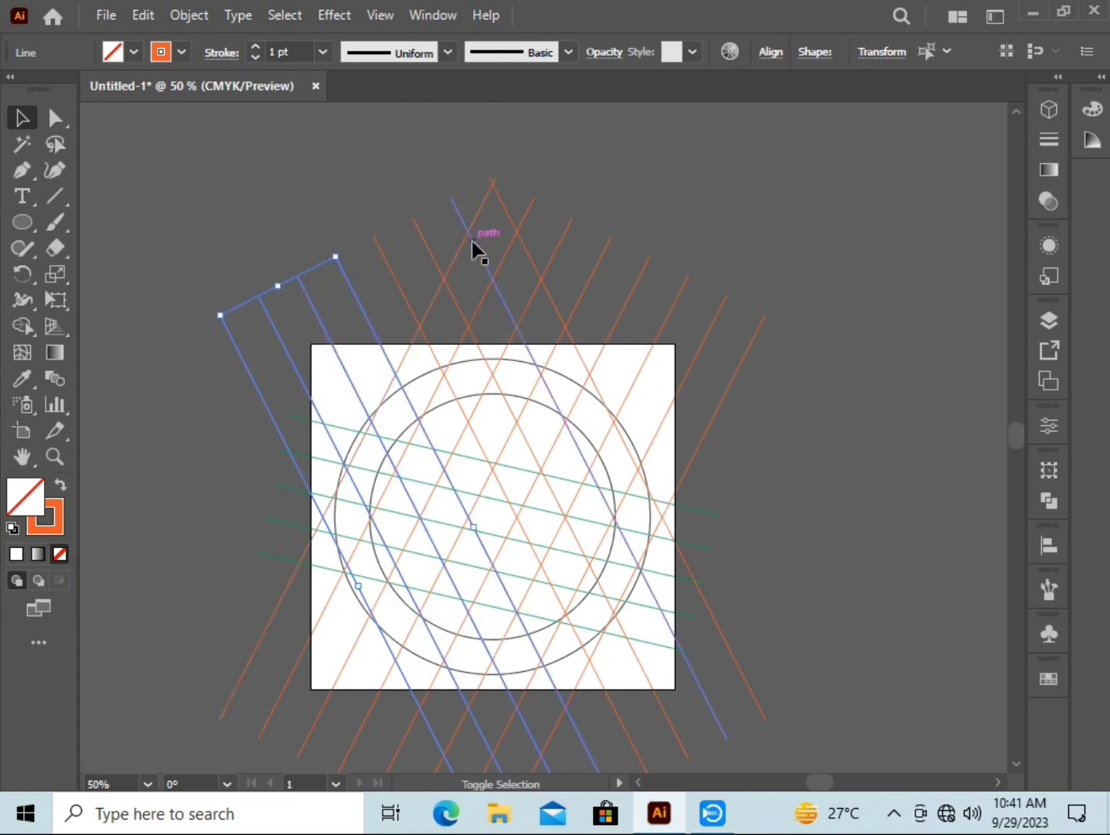
shift+click(504, 214)
key(Delete)
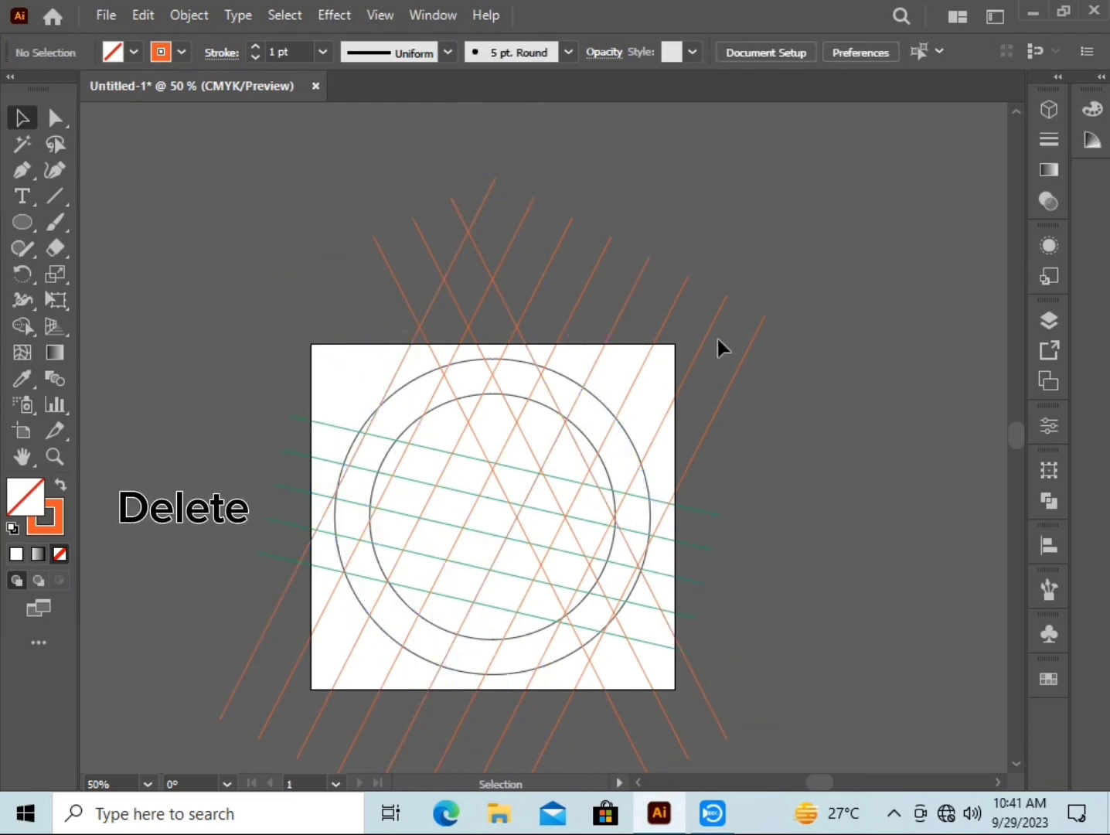
- Ungroup the remaining lines, nudge one diagonal, and delete more outer orange lines
right_click(743, 358)
click(806, 541)
click(742, 399)
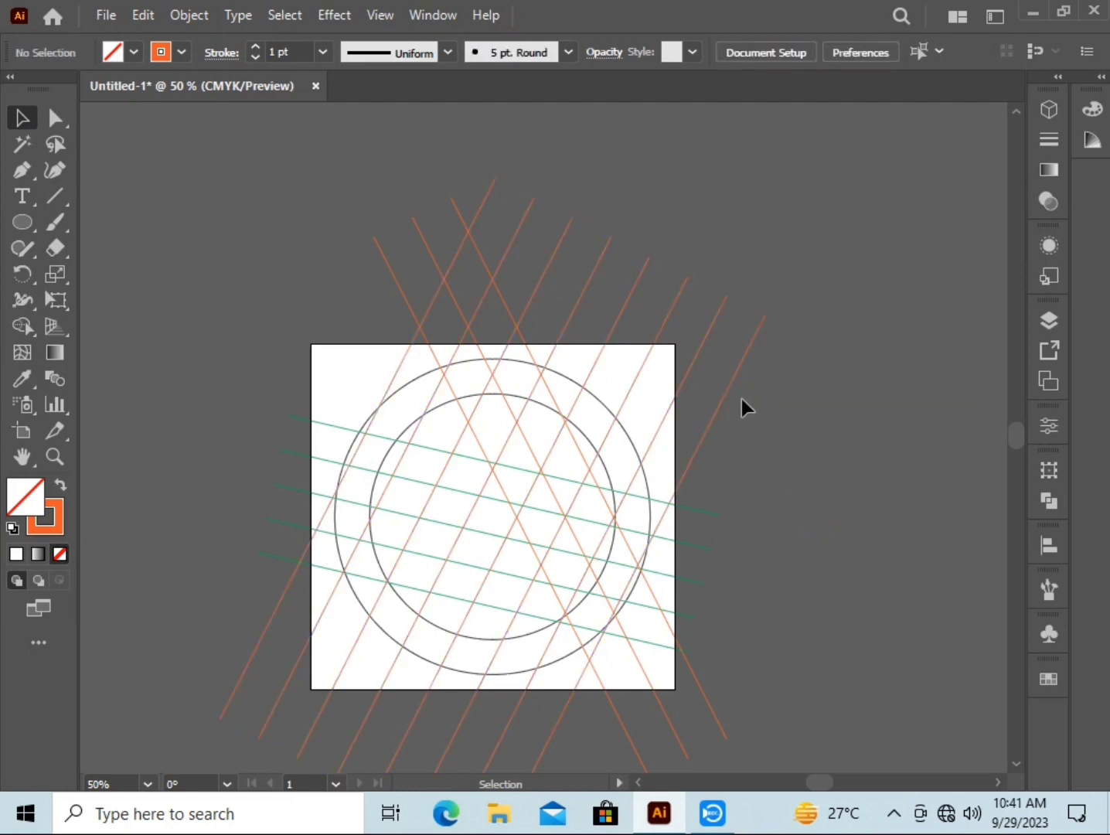
click(482, 199)
click(651, 349)
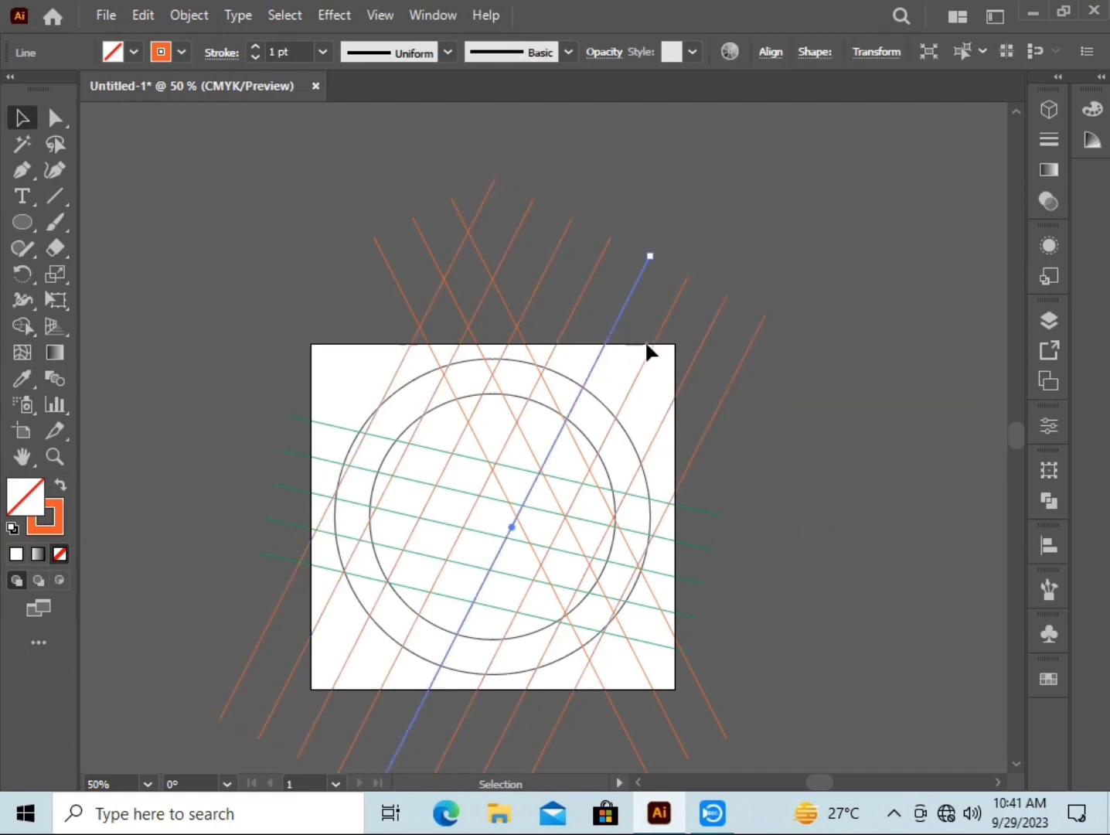
drag(678, 363, 713, 389)
shift+click(722, 394)
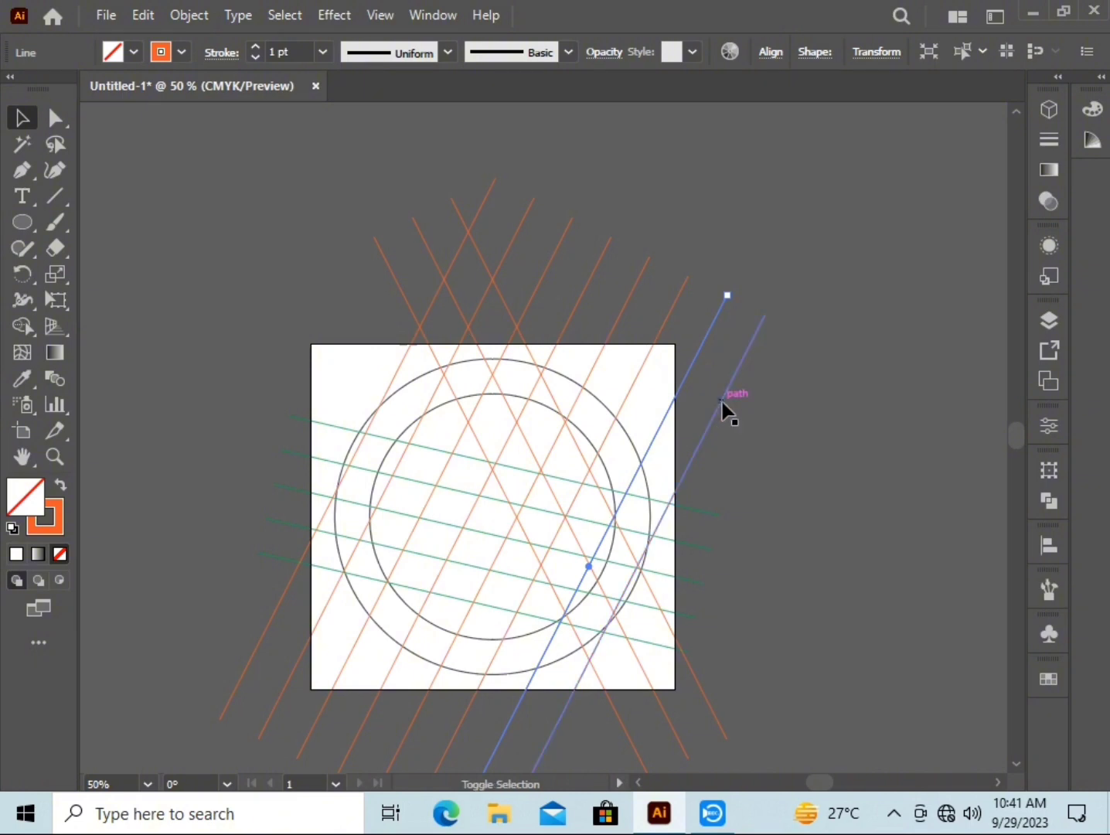
shift+click(659, 334)
shift+click(471, 224)
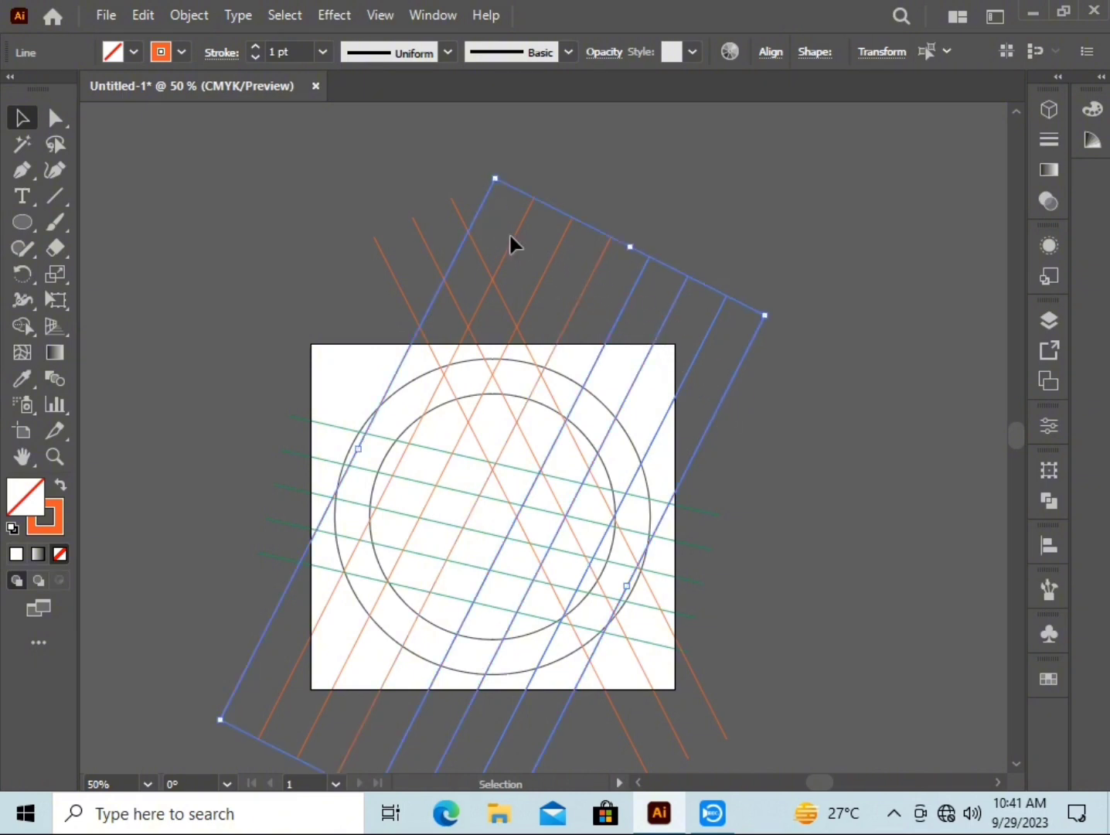
key(Delete)
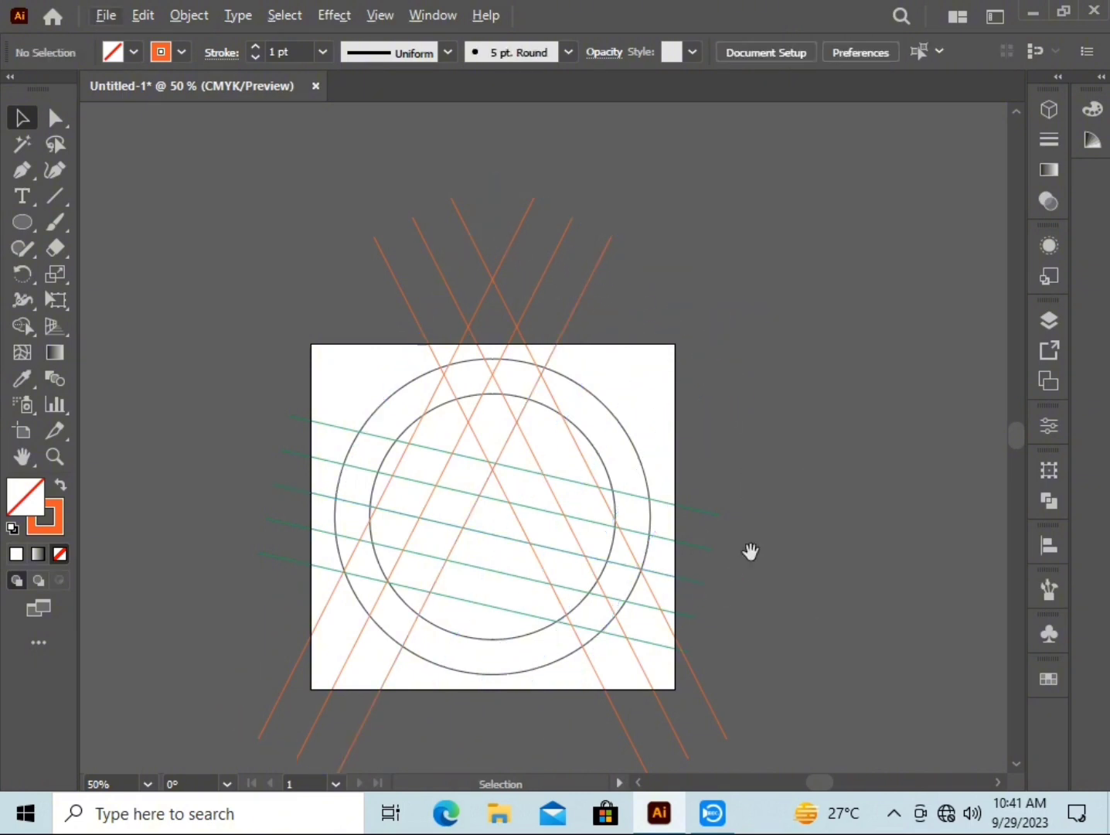
- Reflect a copy of the remaining orange lines to make a symmetric diamond lattice
drag(748, 550, 788, 470)
drag(597, 190, 640, 212)
right_click(641, 212)
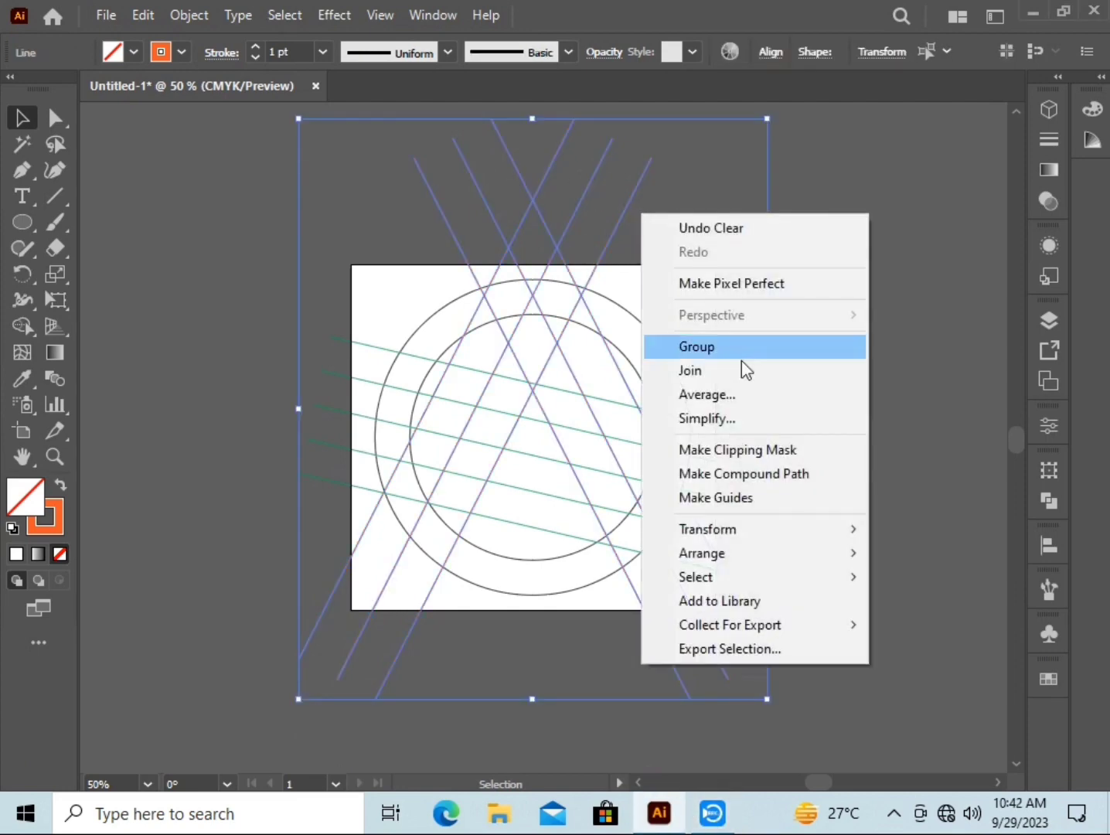
mouse_move(702, 553)
click(611, 584)
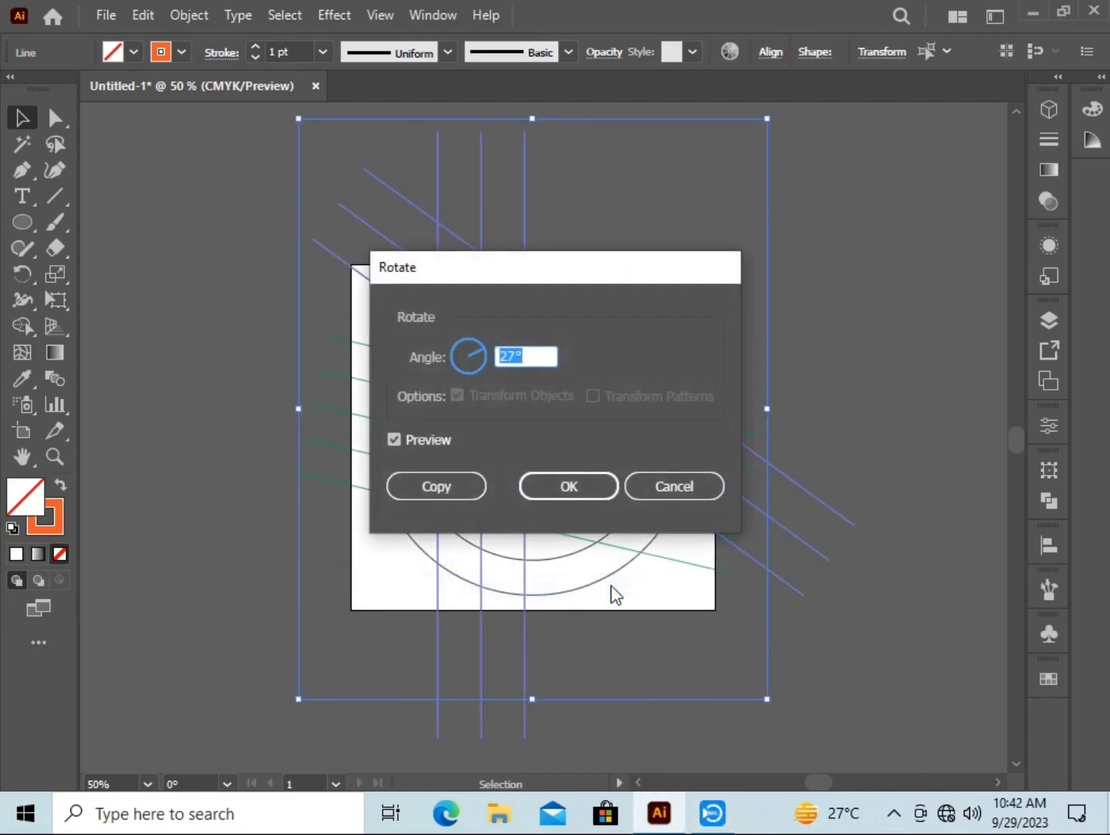
click(667, 487)
right_click(730, 471)
mouse_move(787, 657)
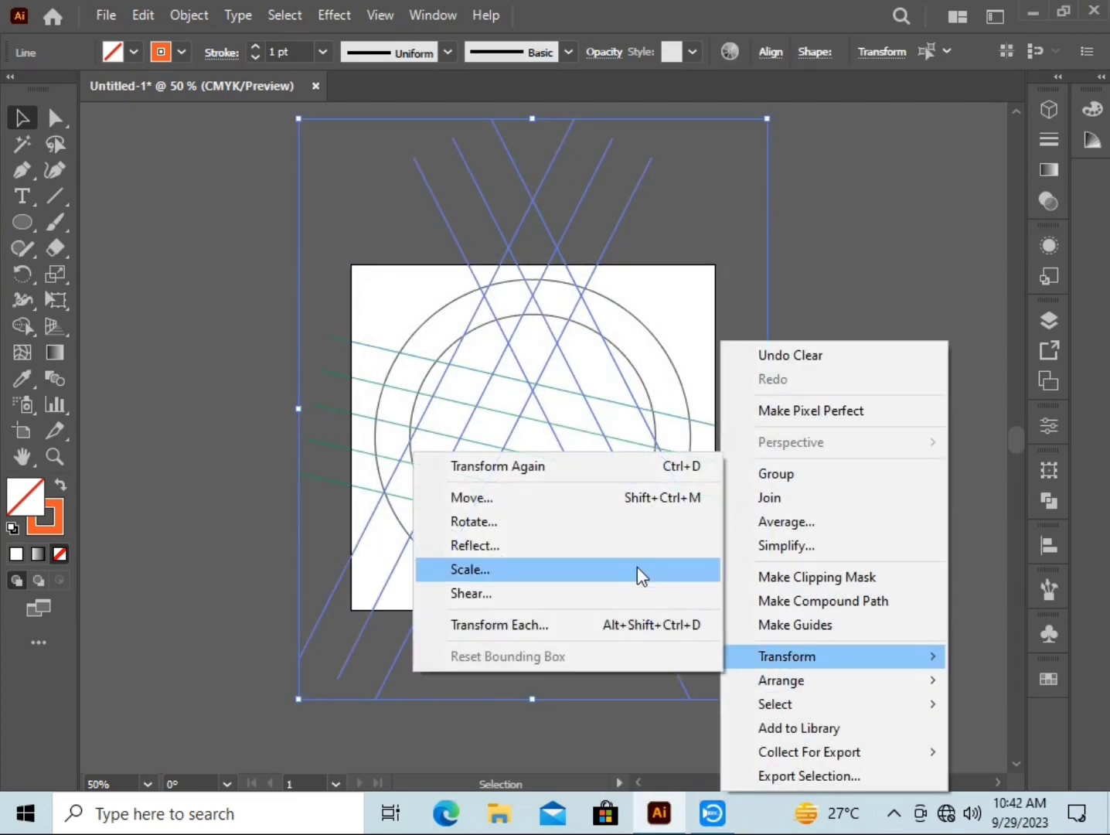
click(612, 542)
click(277, 594)
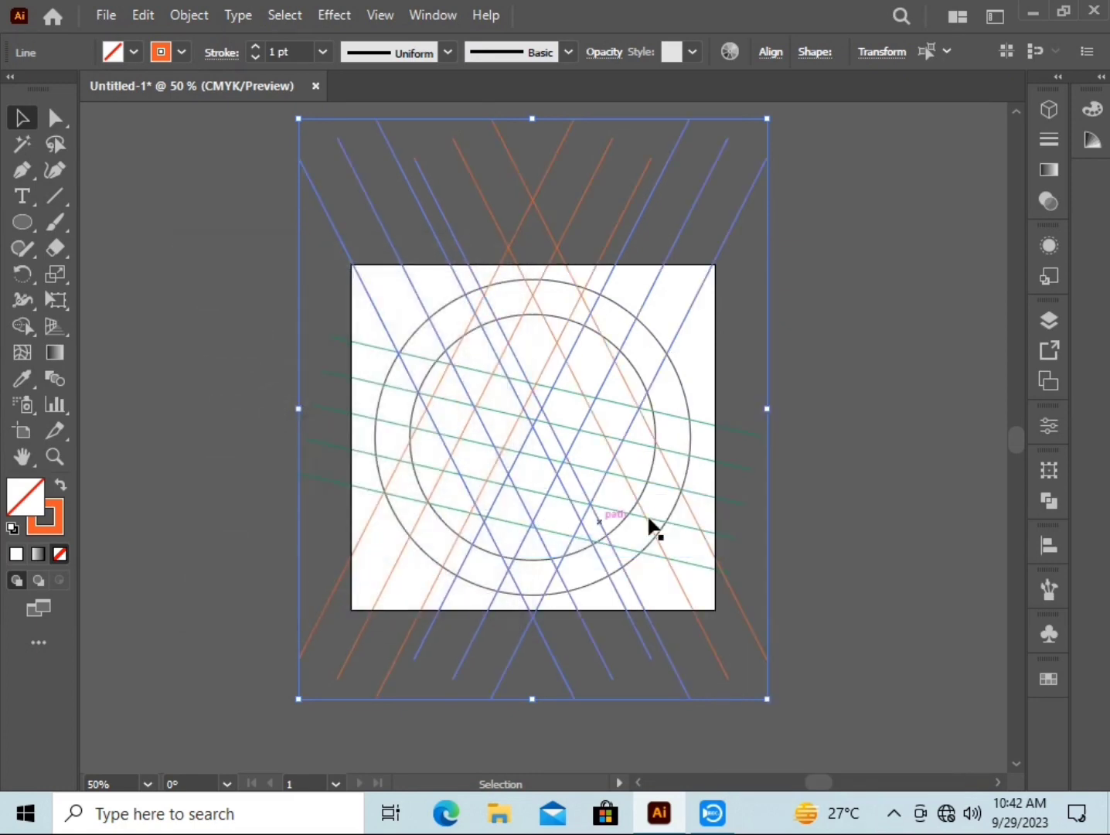
click(887, 438)
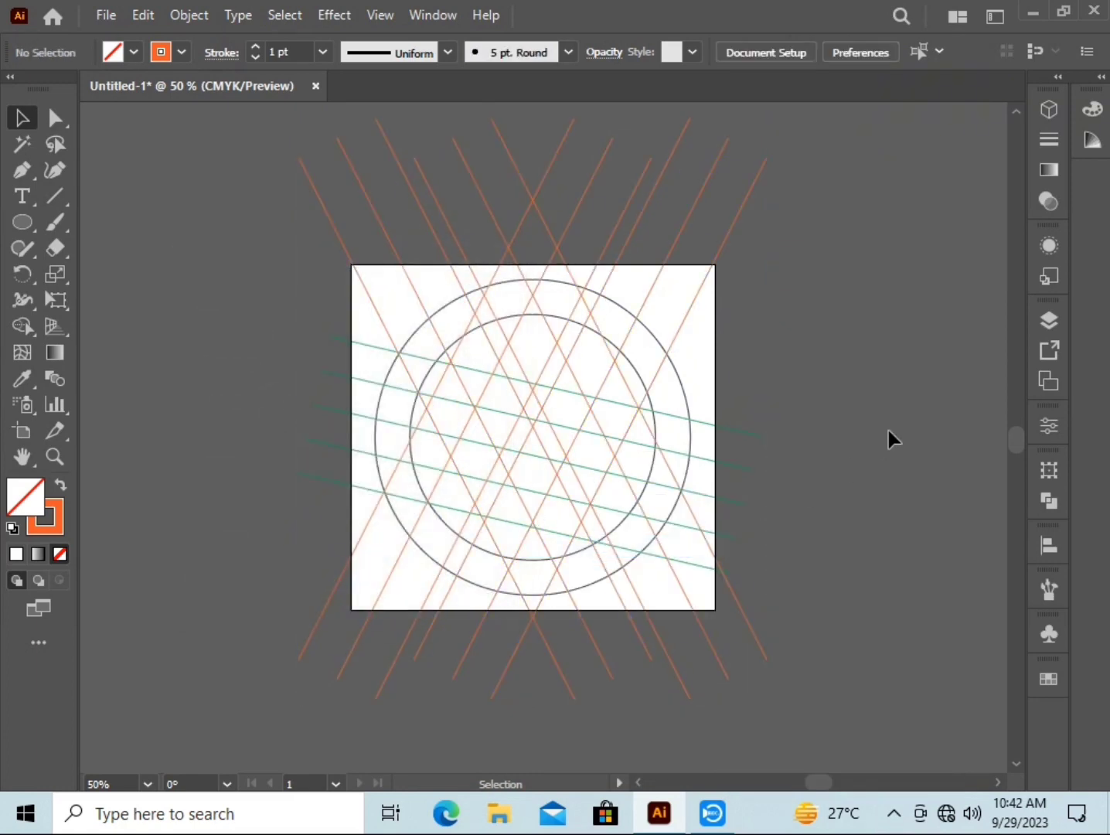
- Copy the bottom green diagonal line slightly downward, just below the original
click(352, 485)
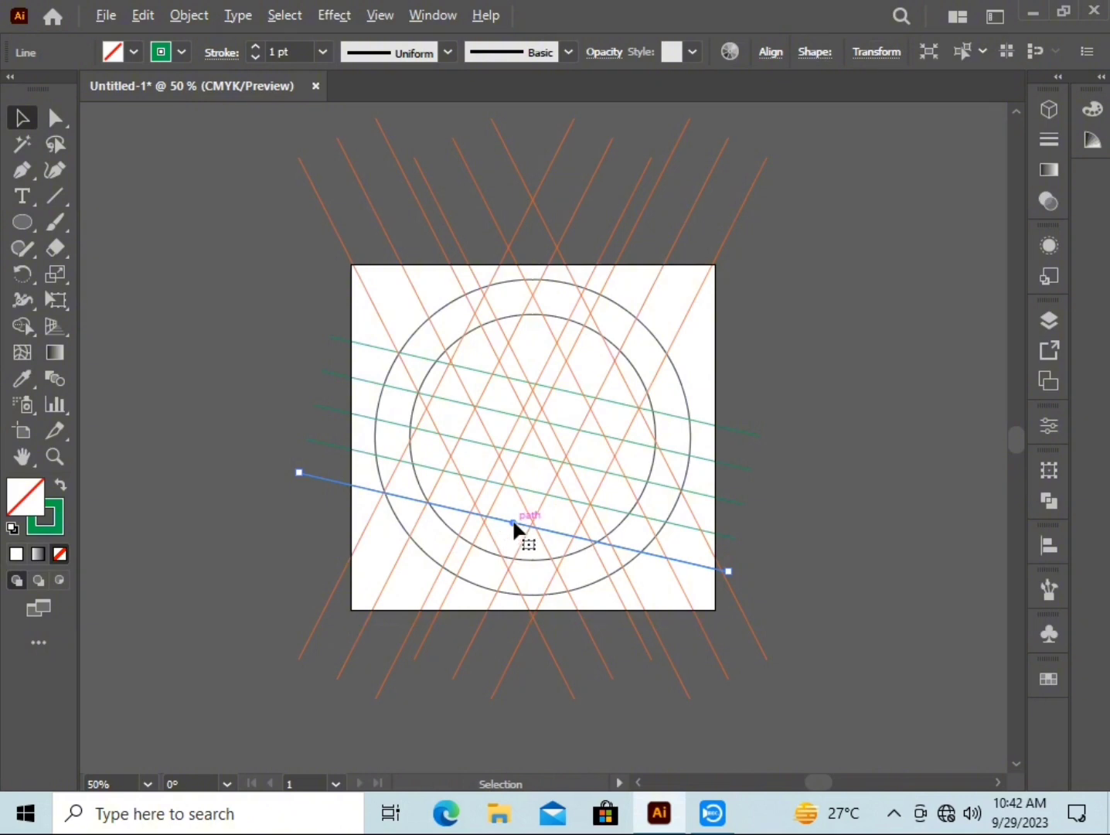
drag(511, 518, 506, 538)
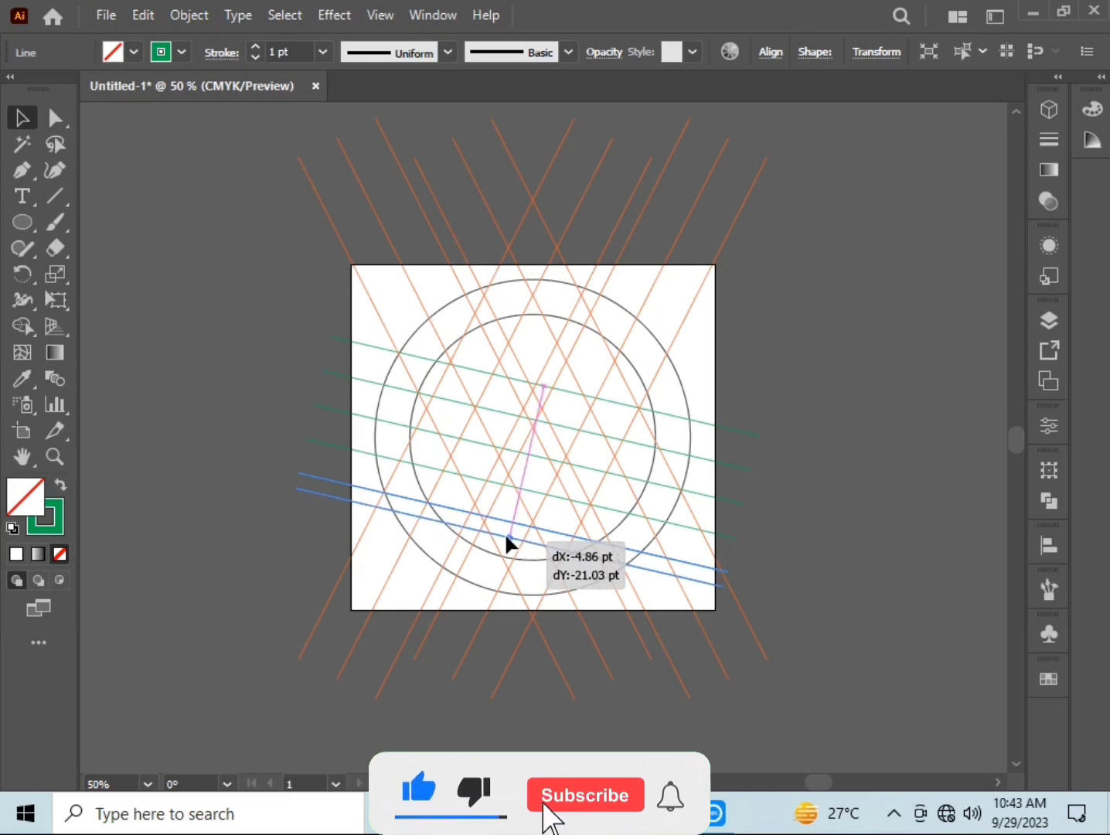
drag(507, 538, 508, 540)
click(864, 470)
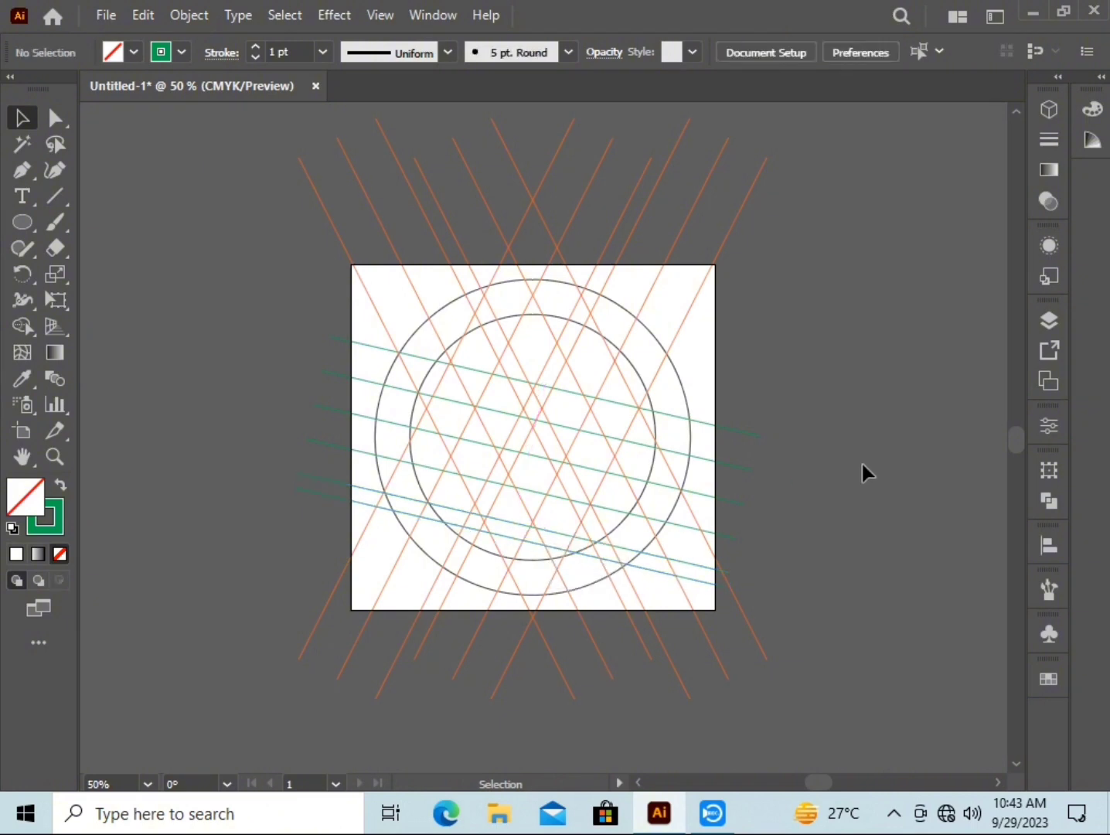
- Make a copy of one orange diagonal line offset 20 pt to the right
drag(797, 337, 788, 483)
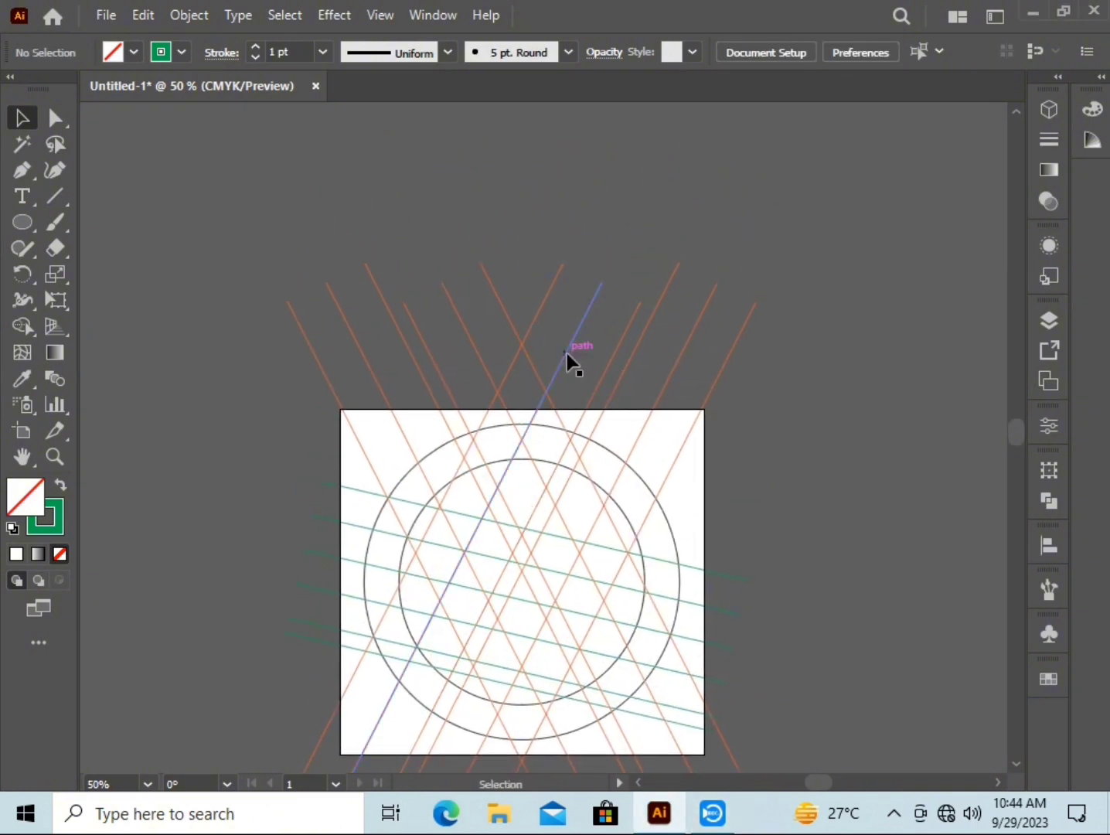
click(567, 358)
double_click(22, 122)
text(20)
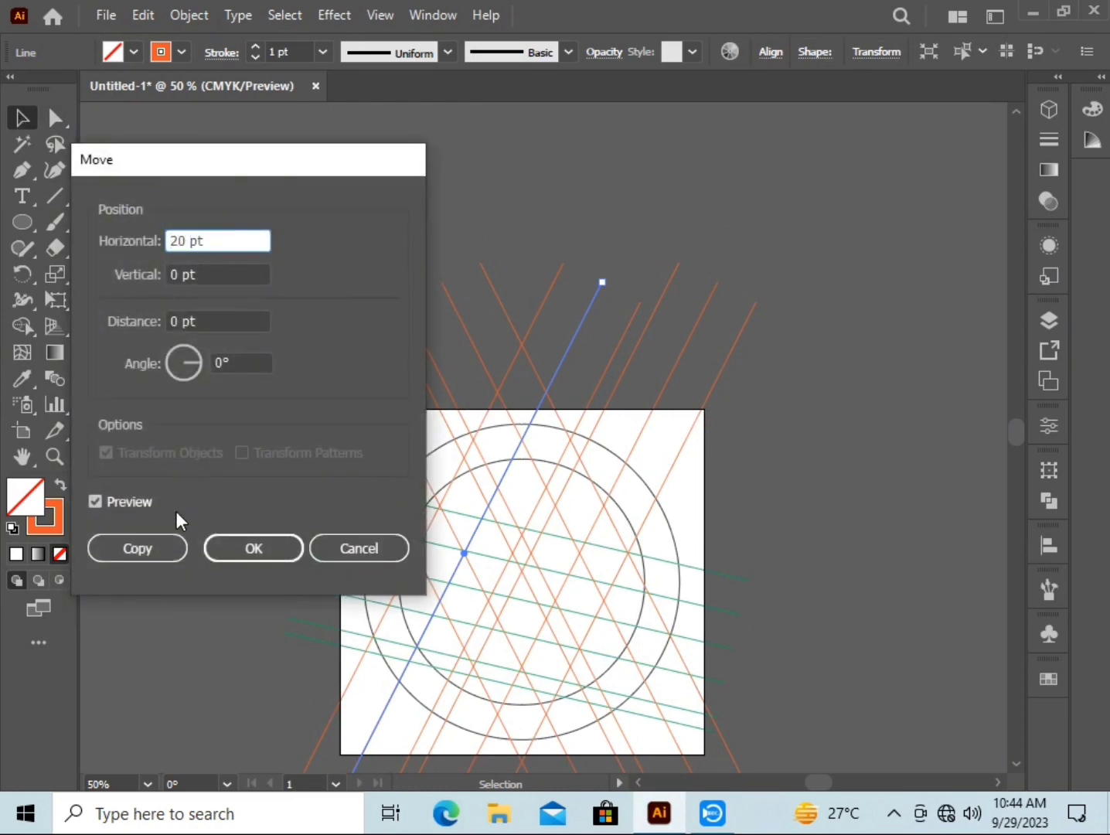
click(168, 546)
click(811, 398)
- Make a 20 pt horizontal offset copy of a second diagonal line
mouse_move(784, 466)
mouse_down()
mouse_move(773, 334)
mouse_move(750, 374)
mouse_up()
click(468, 234)
double_click(27, 123)
text(-20)
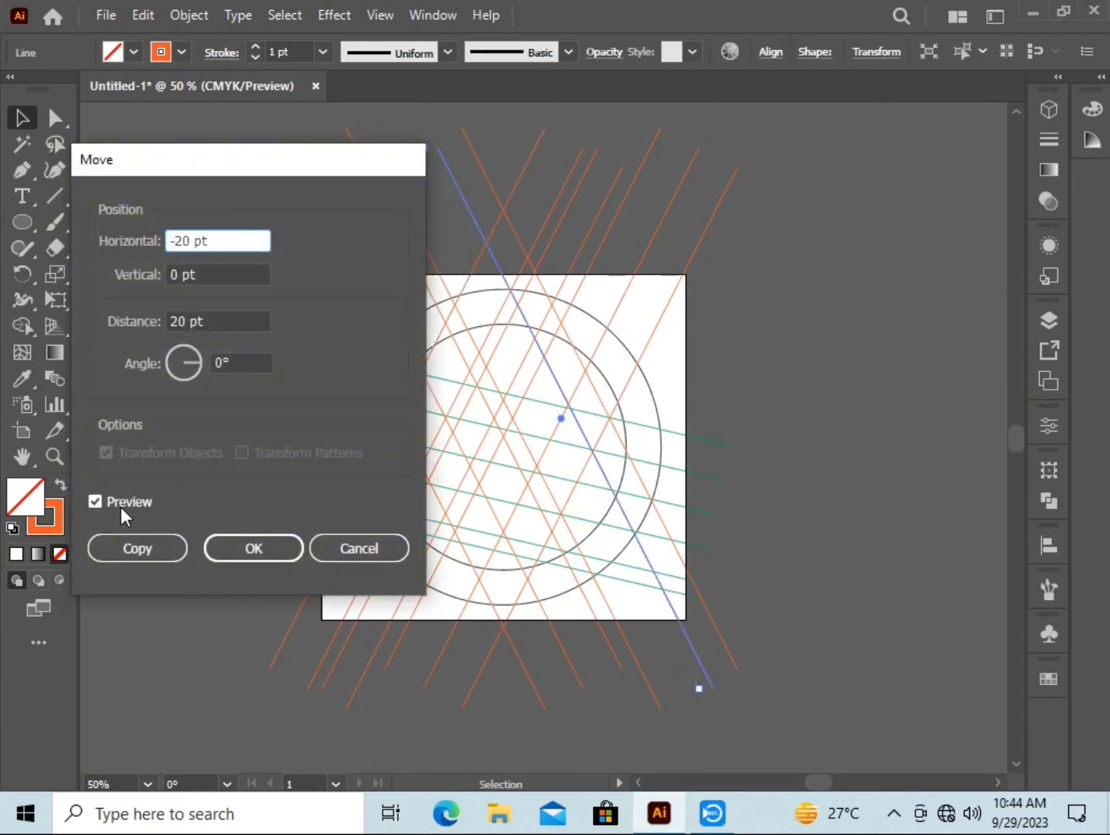
key(Tab)
click(95, 502)
click(138, 548)
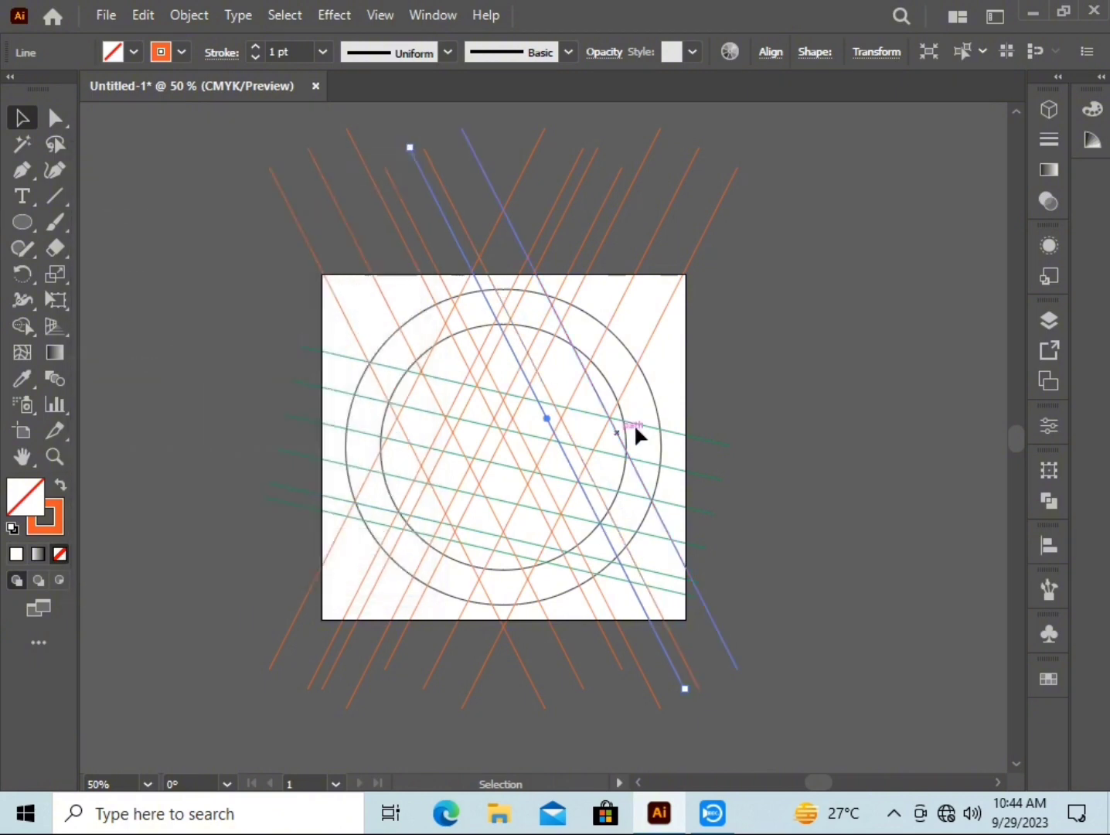
click(779, 742)
scroll(588, 665, down, 1)
- Stretch the crossing diagonal lines to about 894 pt, reaching well below the artboard
mouse_move(450, 704)
mouse_down()
mouse_move(514, 679)
mouse_move(515, 711)
mouse_up()
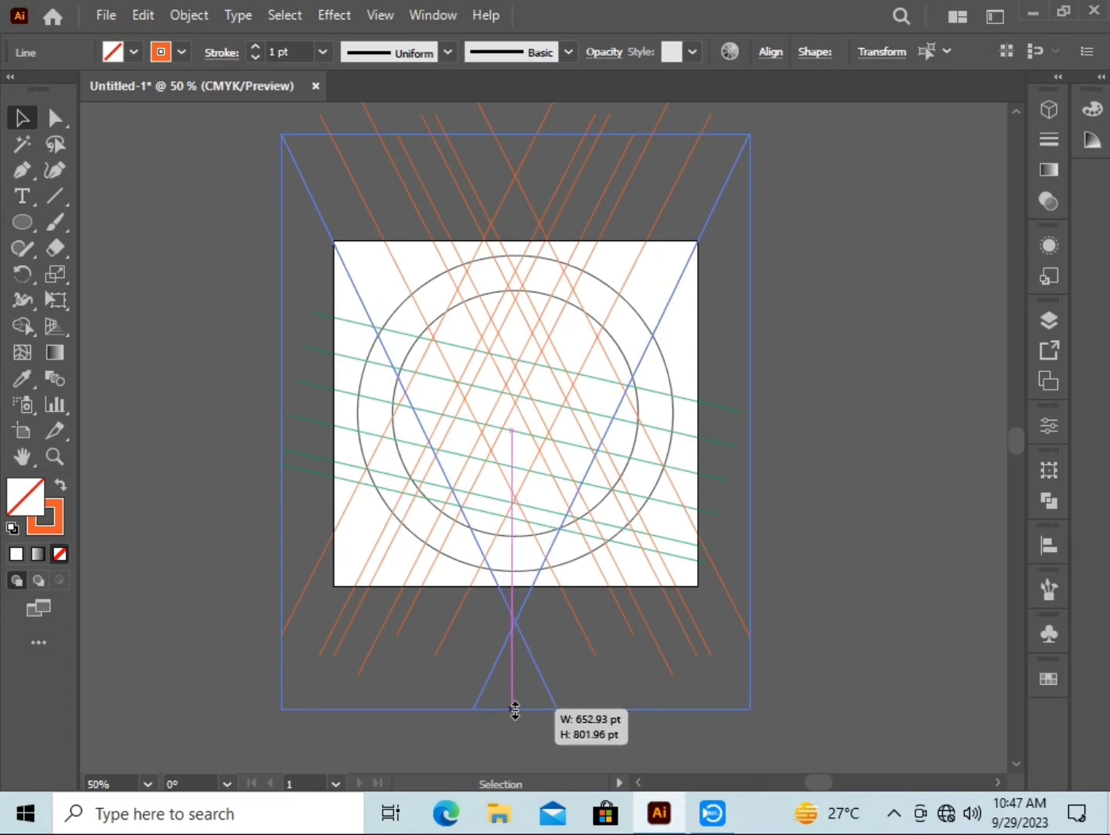
drag(516, 711, 513, 713)
click(921, 323)
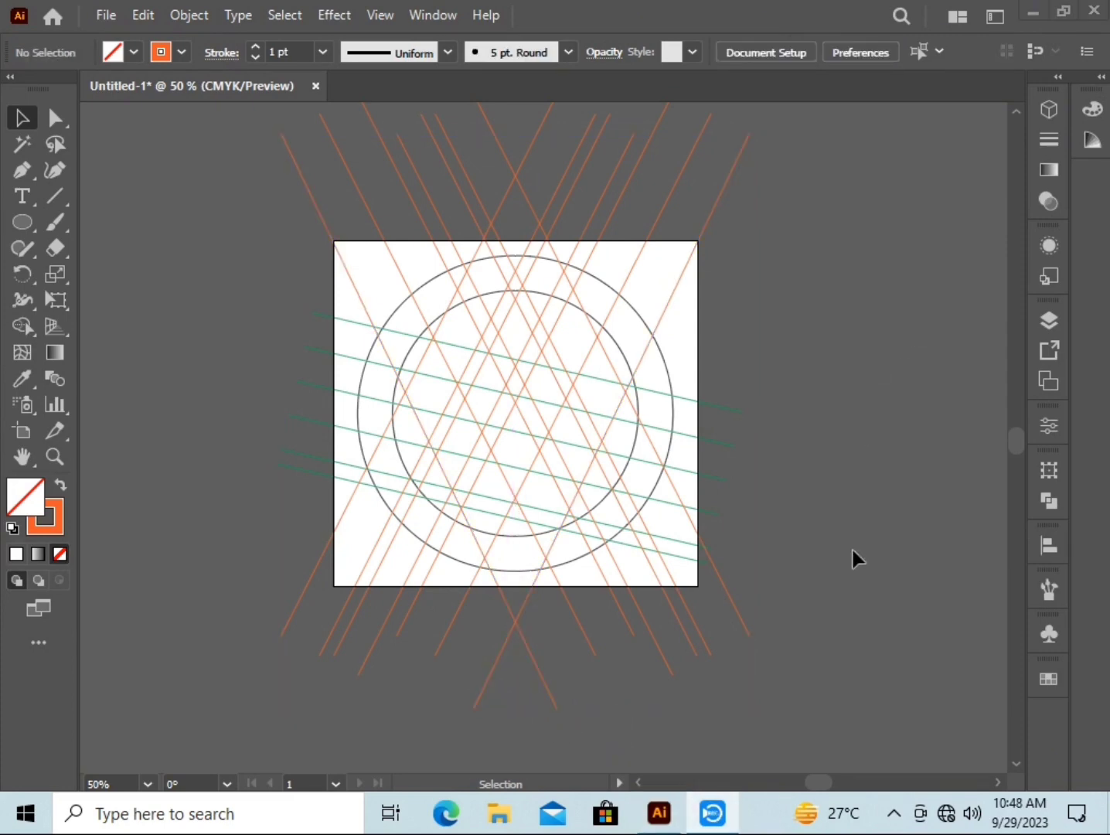
scroll(707, 627, down, 1)
scroll(708, 632, up, 2)
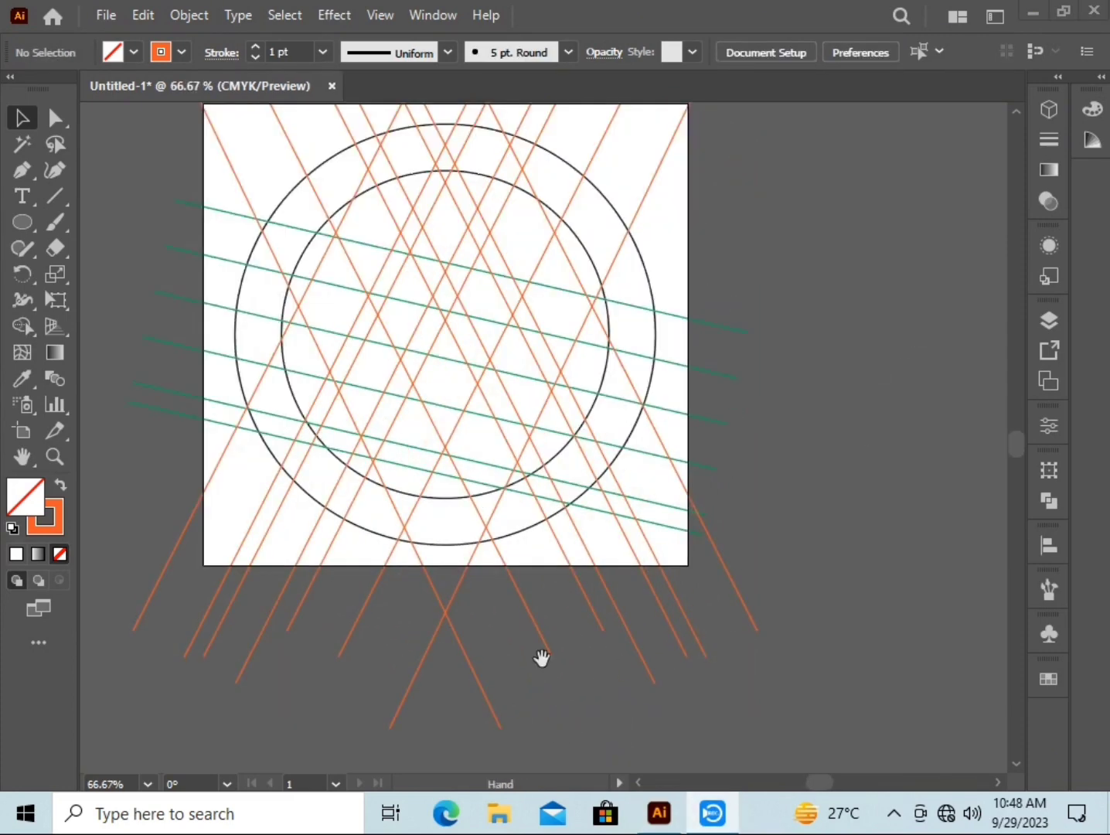
drag(542, 658, 729, 585)
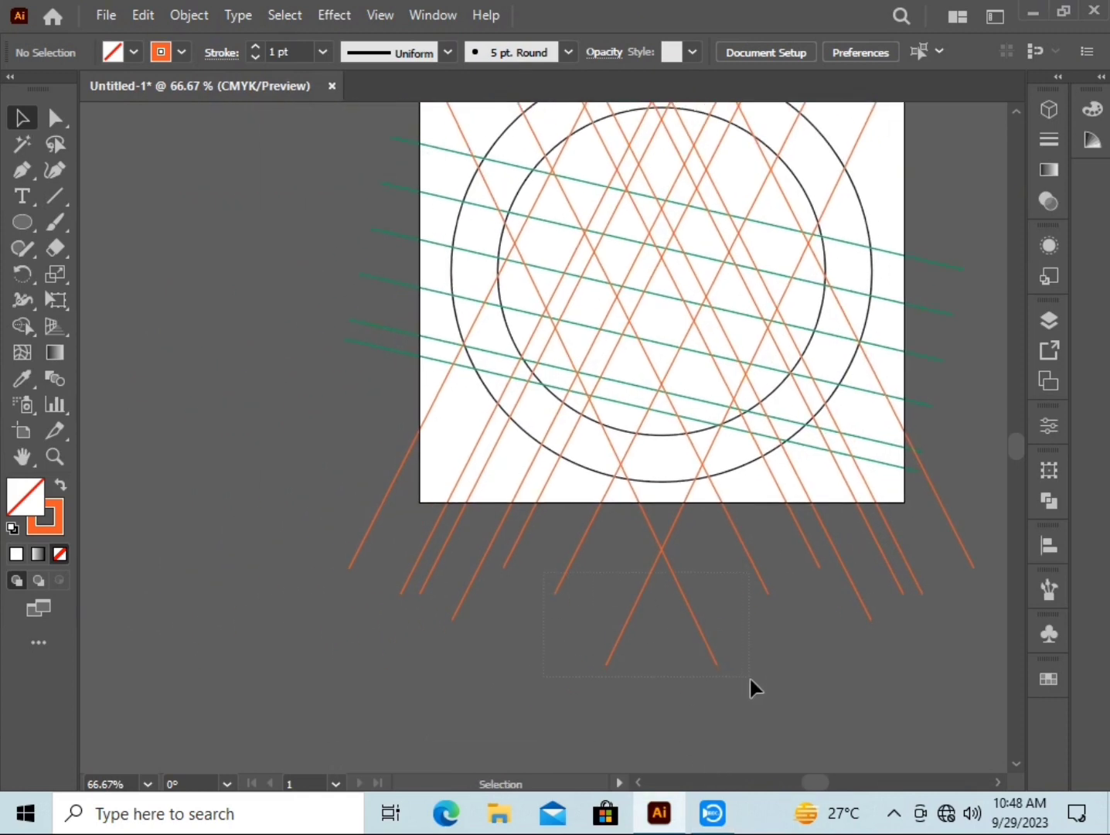
drag(750, 676, 761, 672)
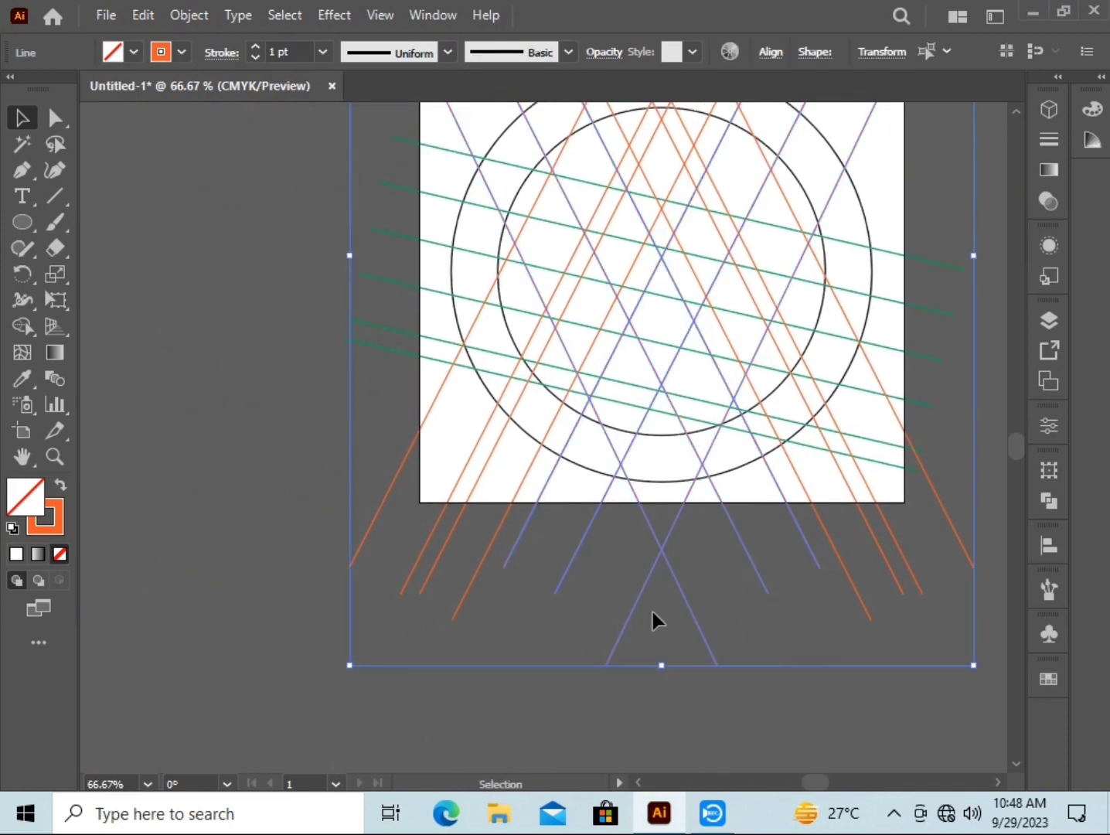
drag(661, 665, 662, 700)
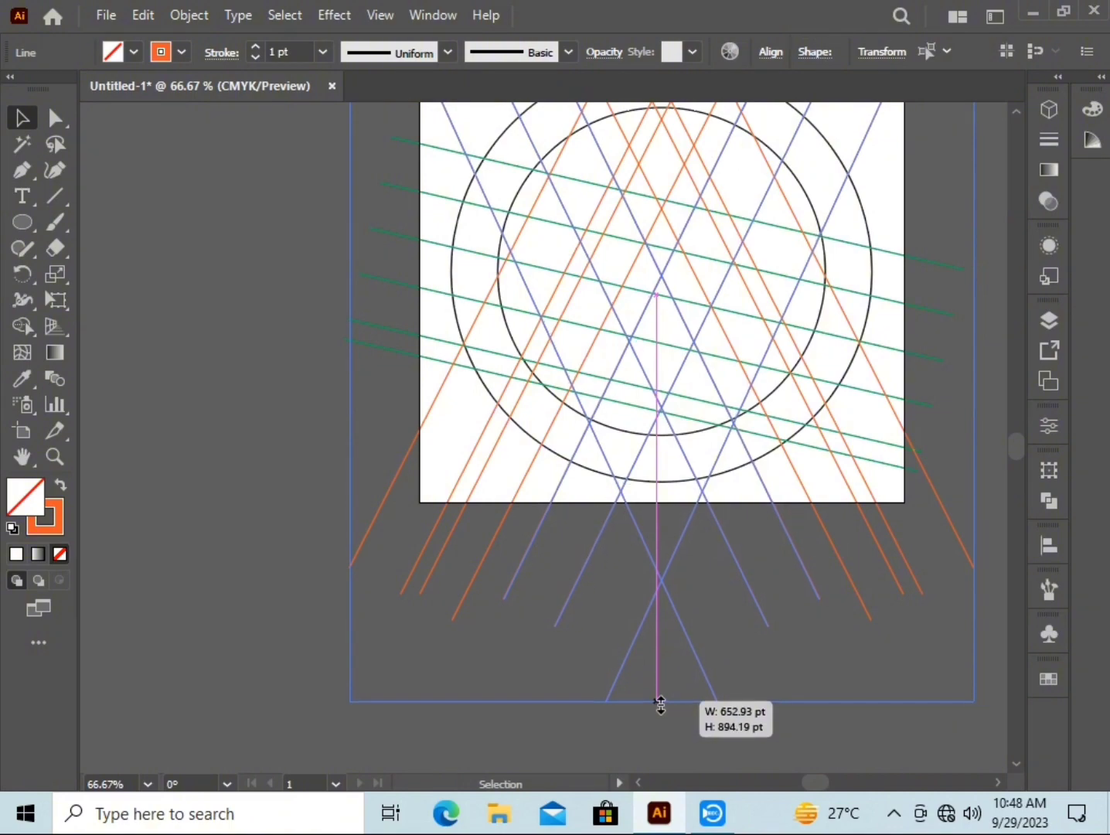
click(753, 665)
- Make horizontally reflected copies of the two lower green lines
drag(197, 402, 253, 472)
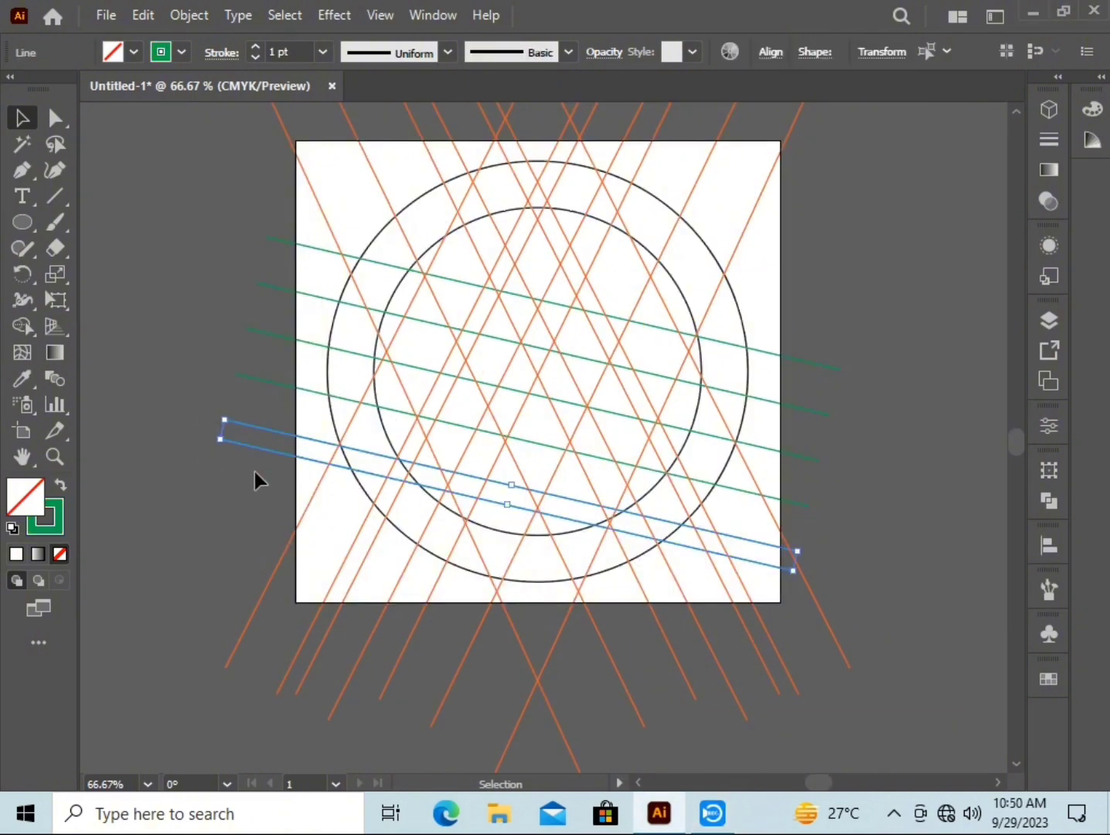
right_click(255, 472)
click(573, 416)
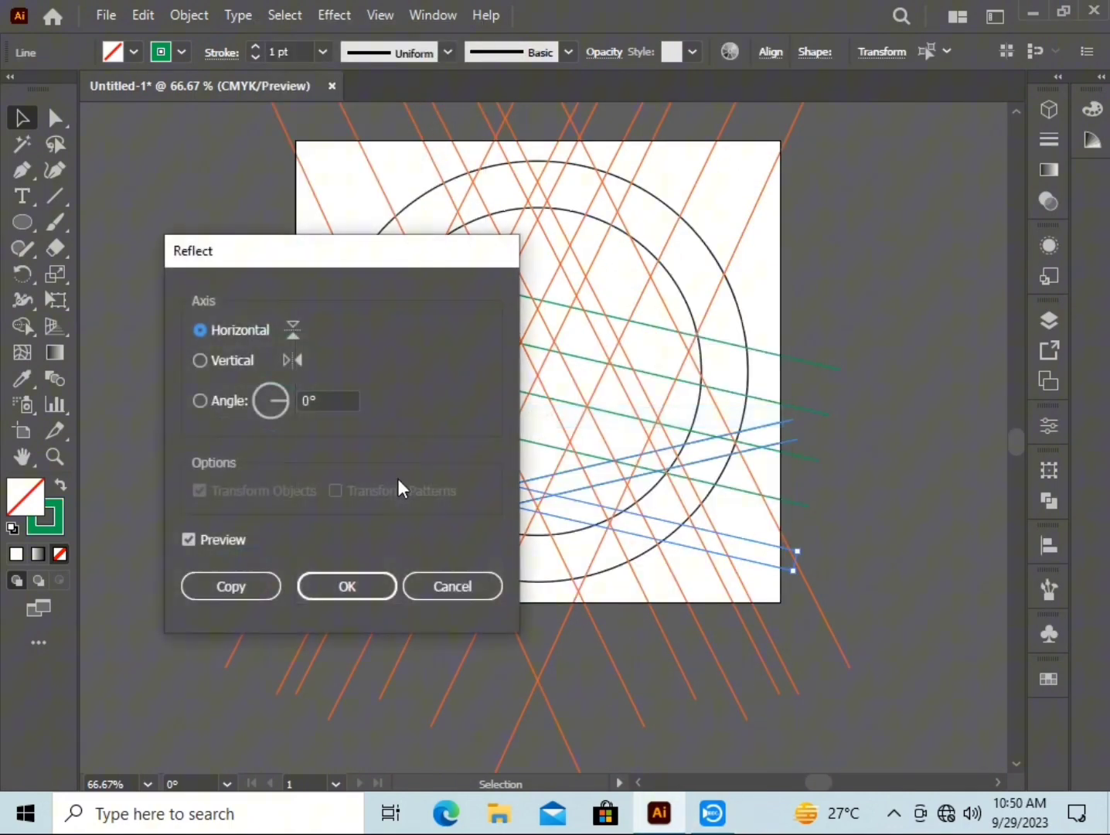
click(231, 587)
click(849, 458)
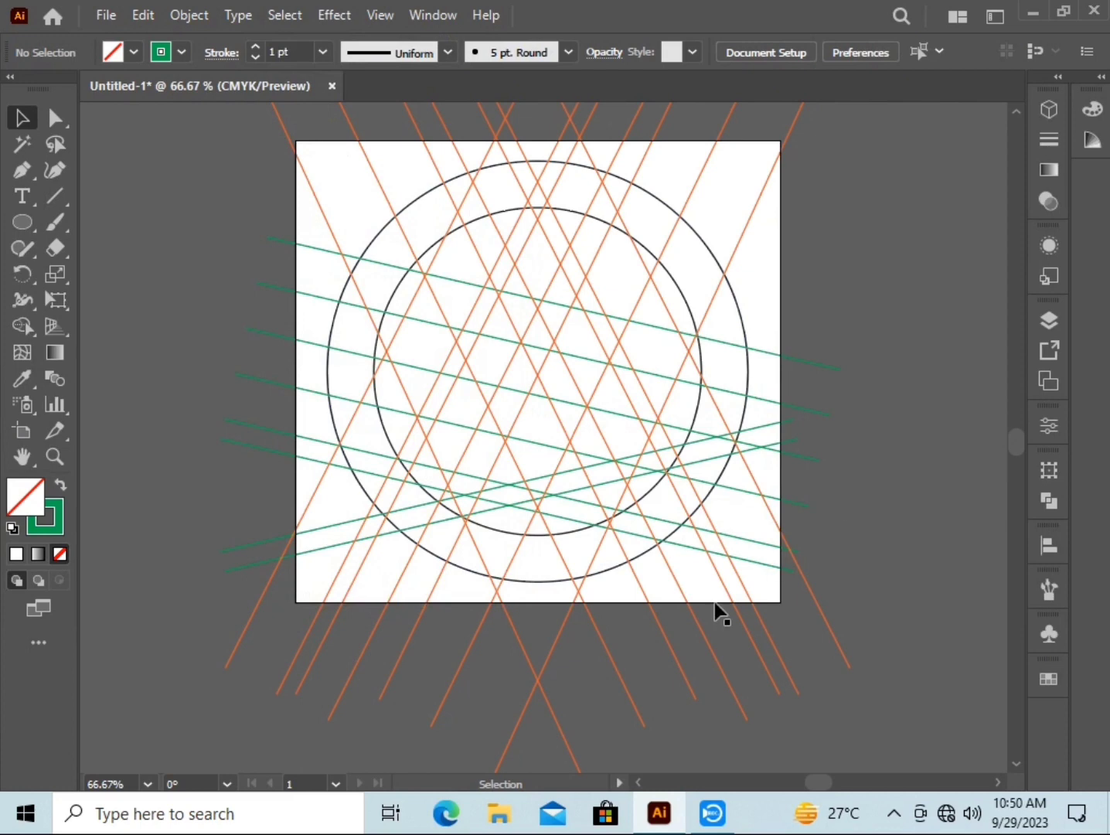
- Lengthen the new ascending green lines toward the upper right
click(279, 562)
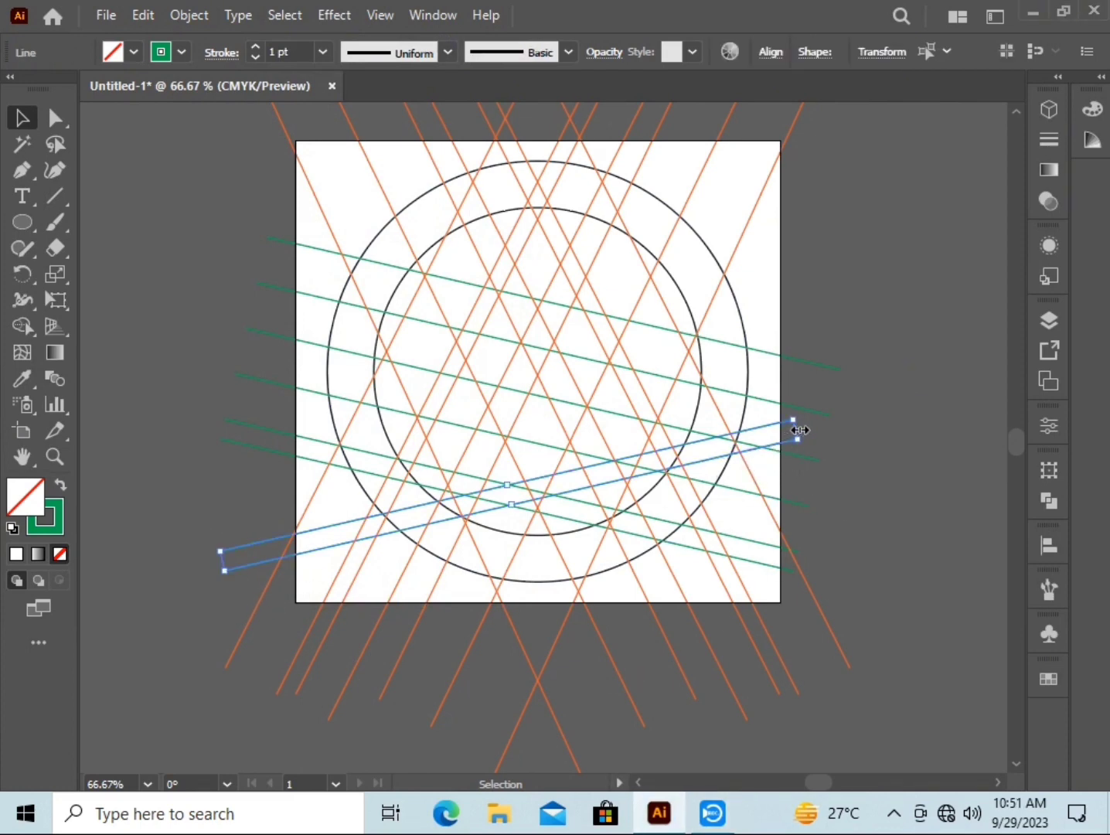
drag(800, 431, 861, 391)
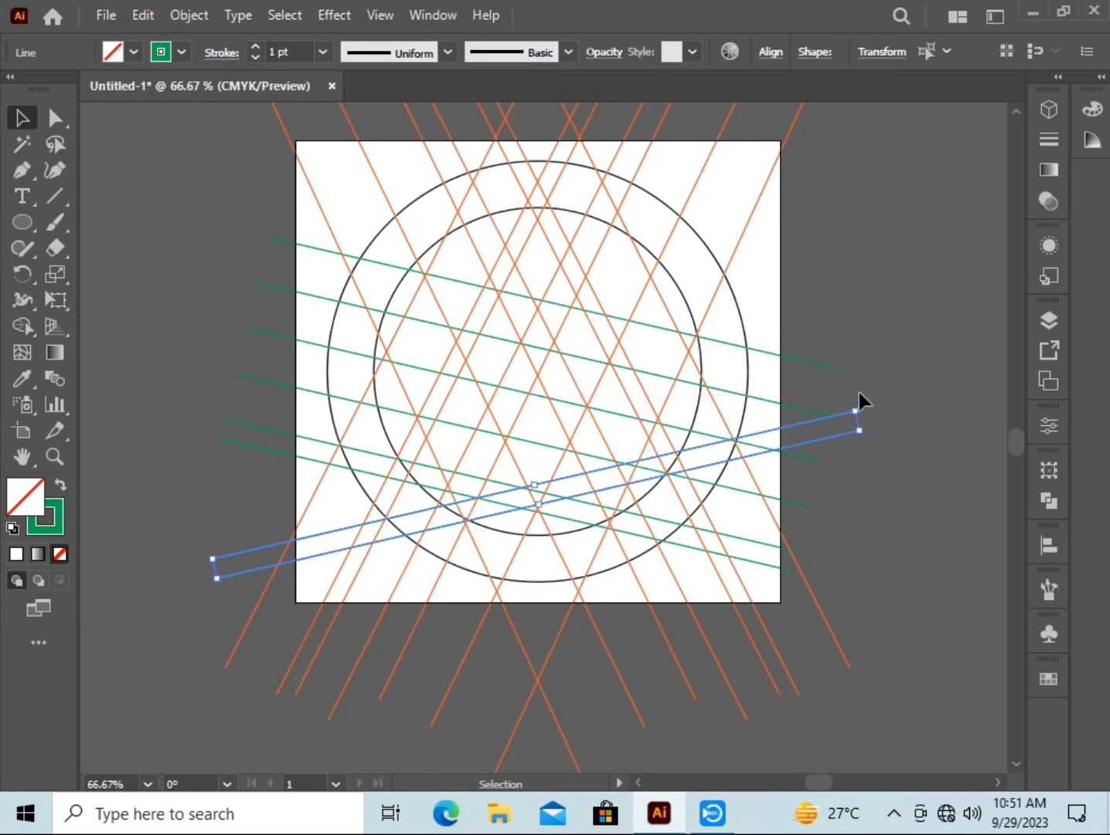
drag(861, 426, 888, 418)
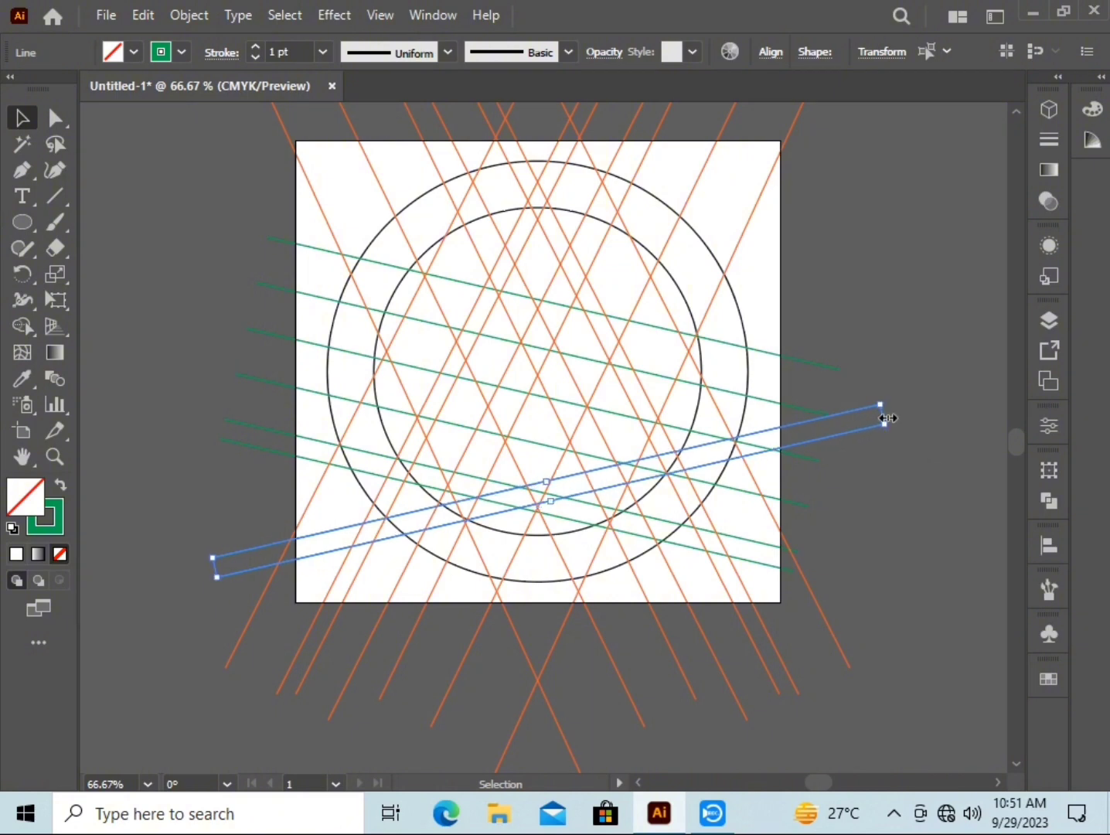
drag(889, 419, 887, 417)
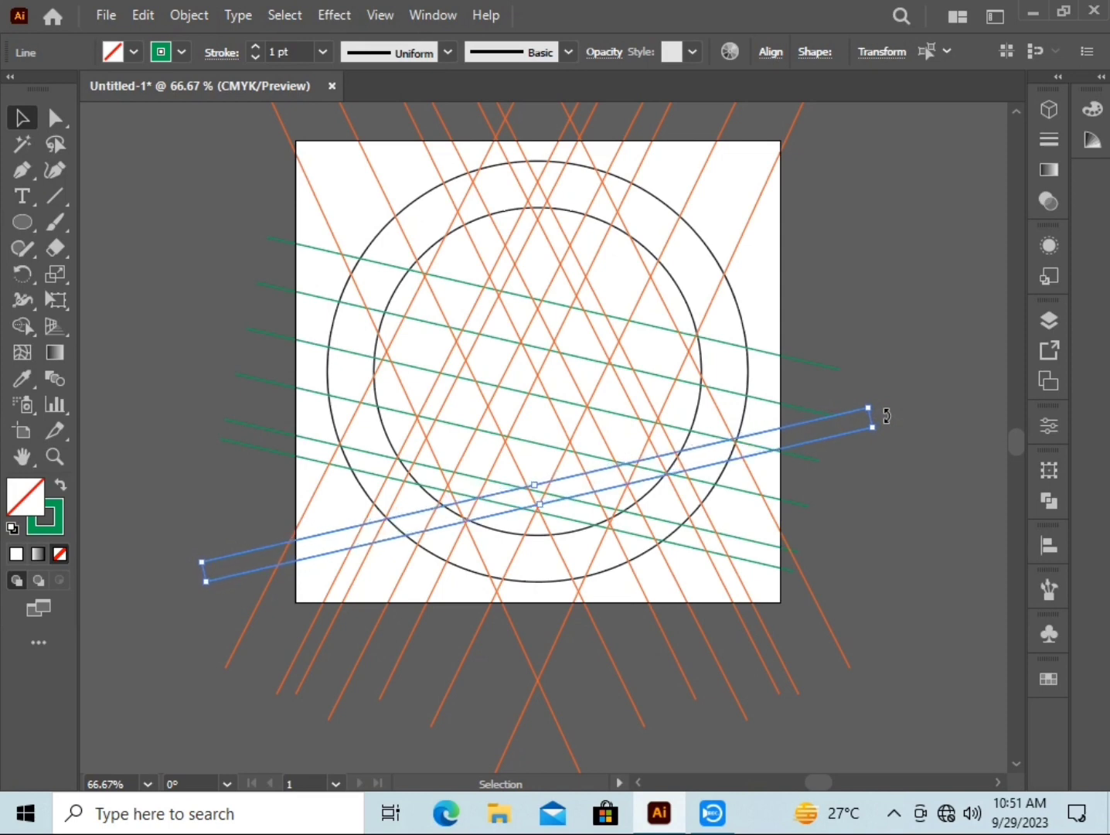
click(905, 405)
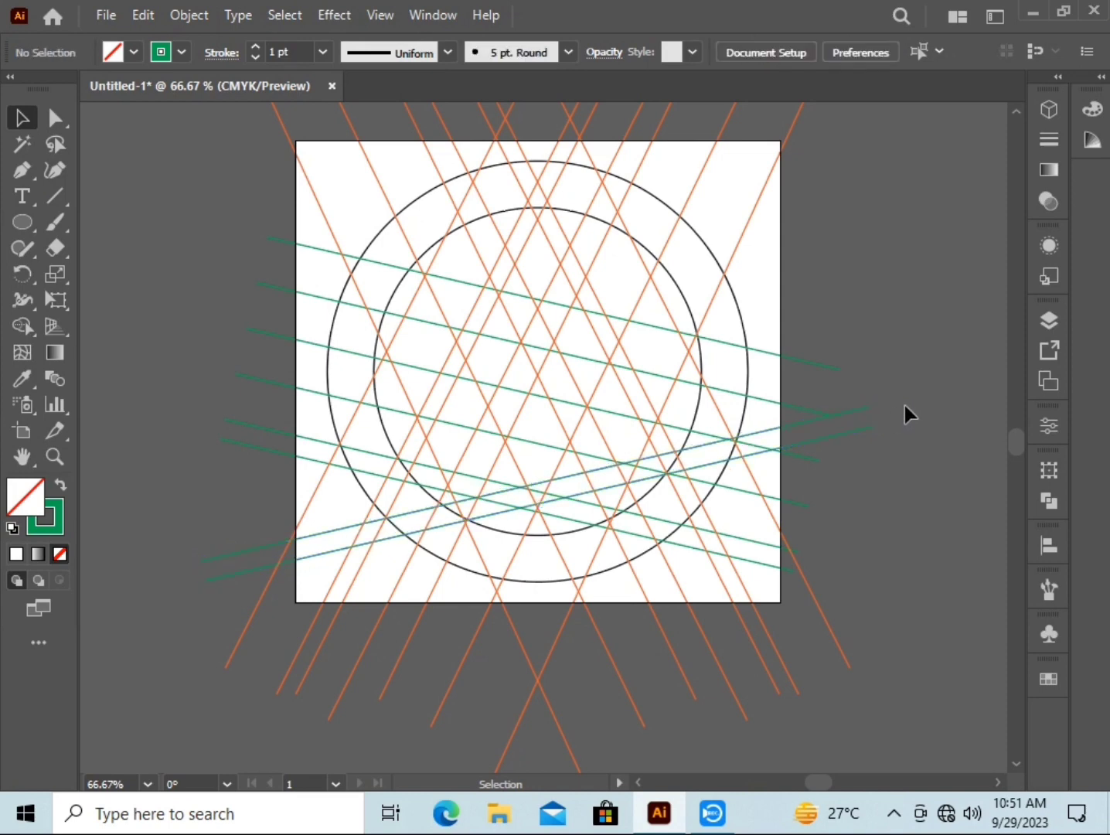
- Select the crossing green lines together as one group
click(872, 427)
drag(871, 387, 870, 456)
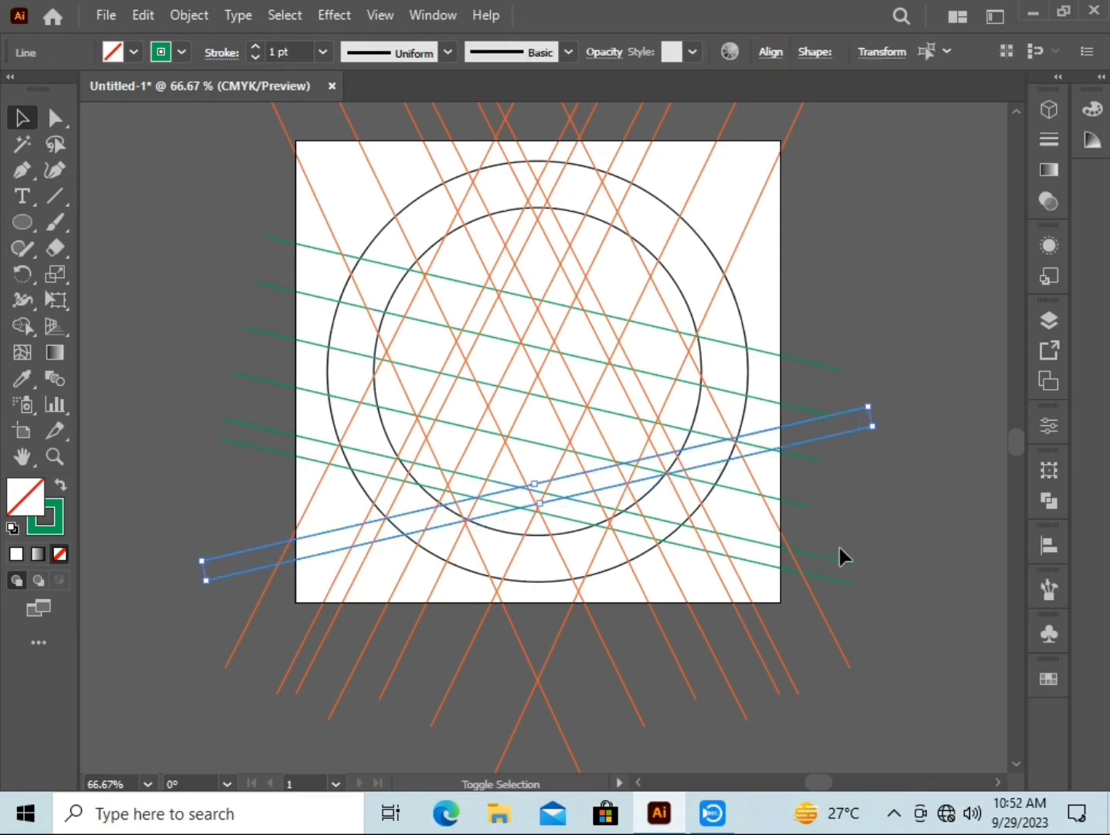
drag(840, 555, 870, 593)
right_click(871, 594)
click(940, 283)
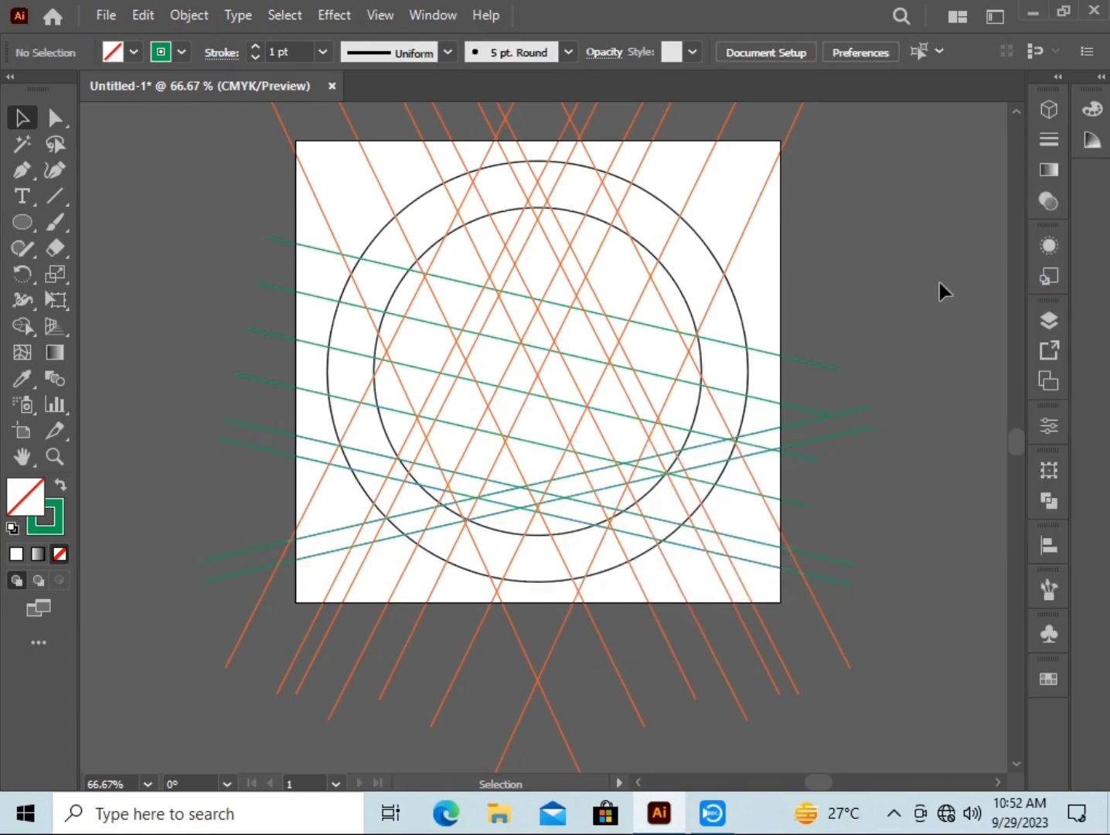
click(851, 564)
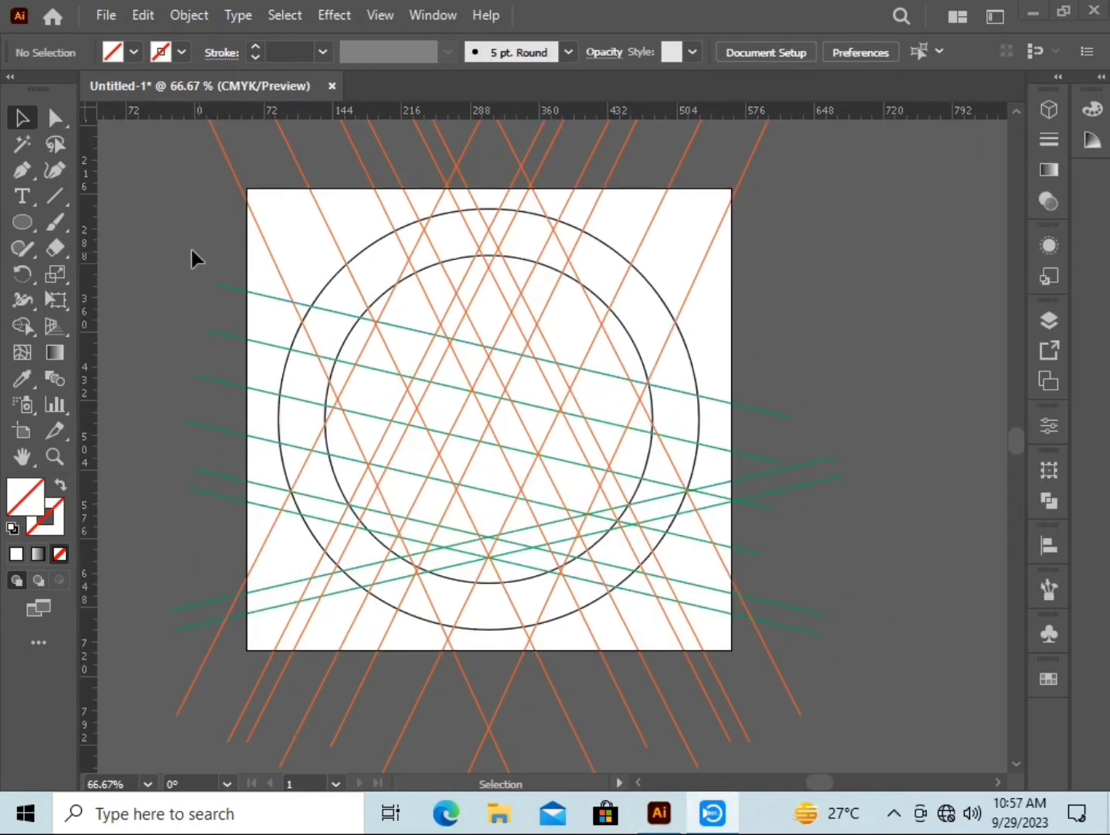
drag(23, 221, 135, 242)
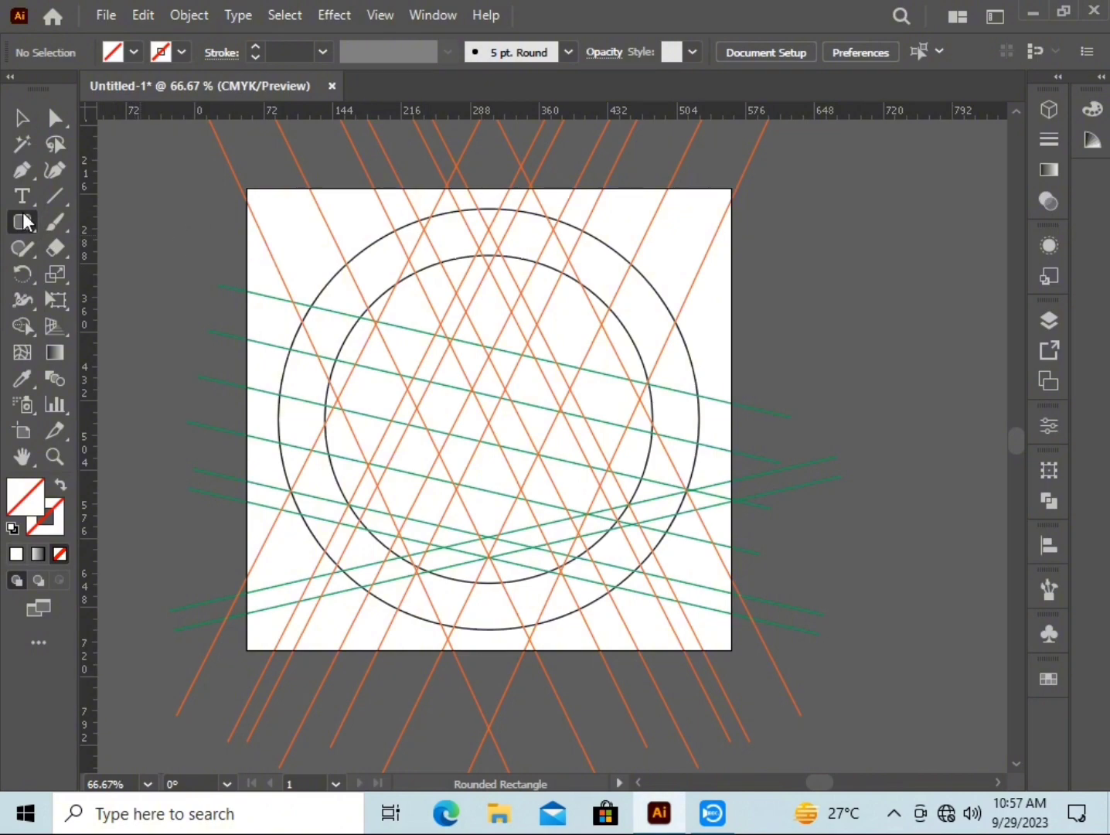
- Draw a small black-outlined rectangle over the top of the ring
drag(25, 223, 77, 223)
key(ctrl+equal)
scroll(502, 332, up, 4)
scroll(471, 421, up, 1)
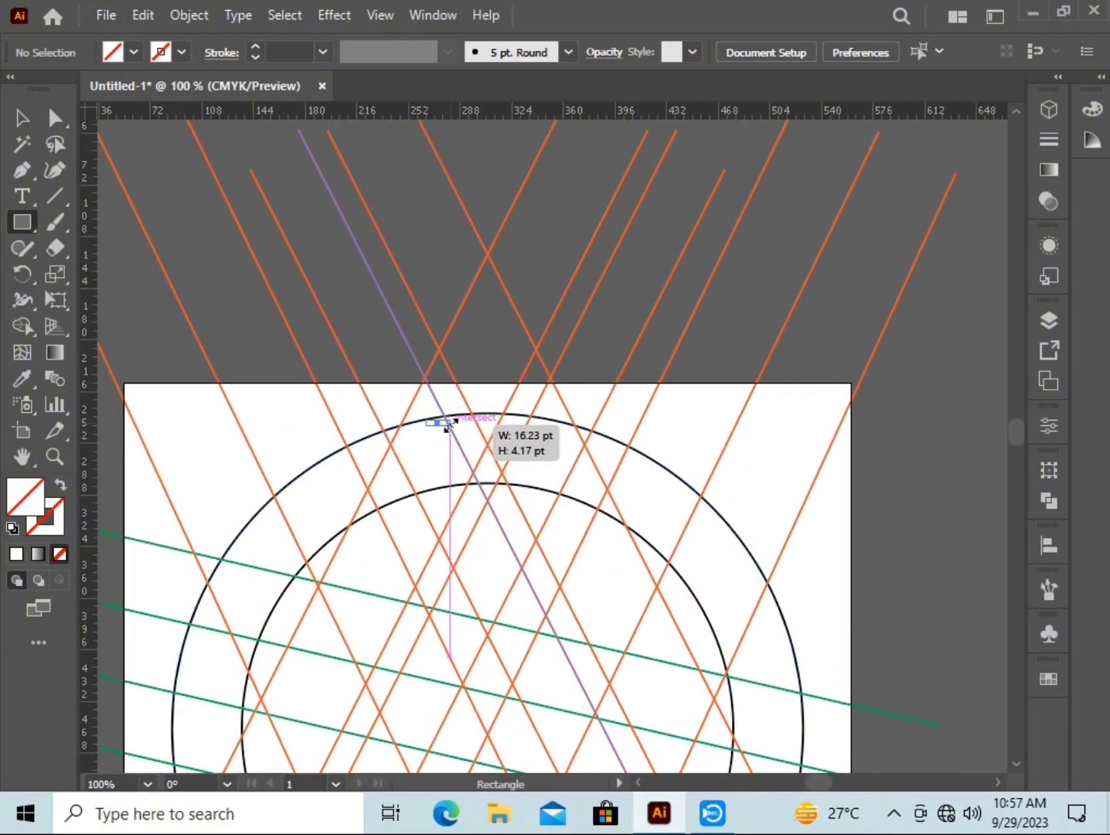
key(ctrl+z)
drag(425, 418, 576, 485)
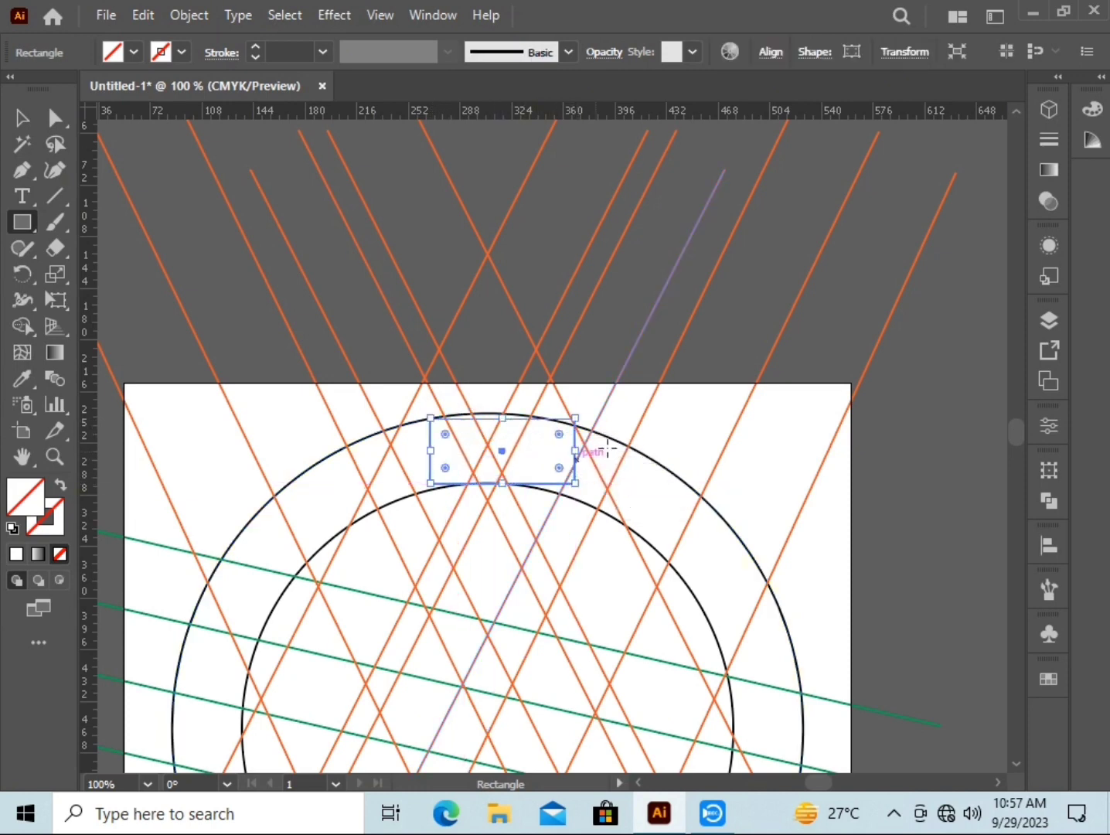
click(23, 120)
key(F6)
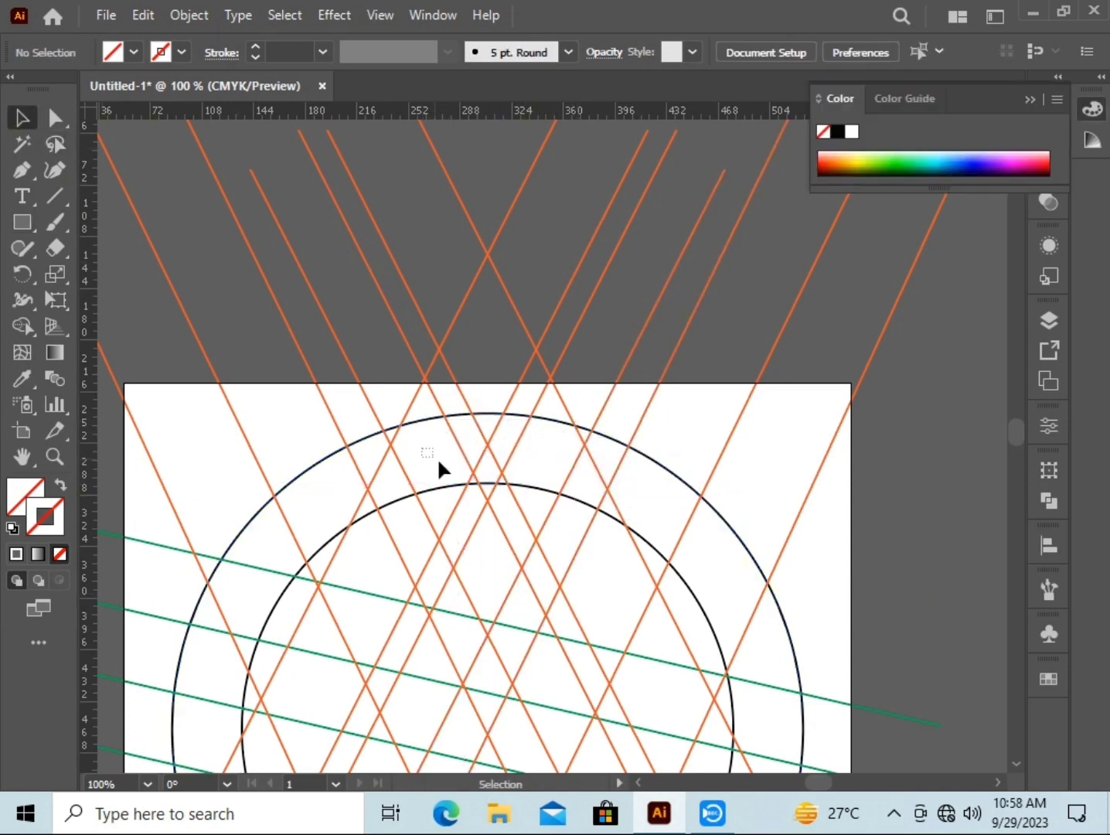
click(162, 48)
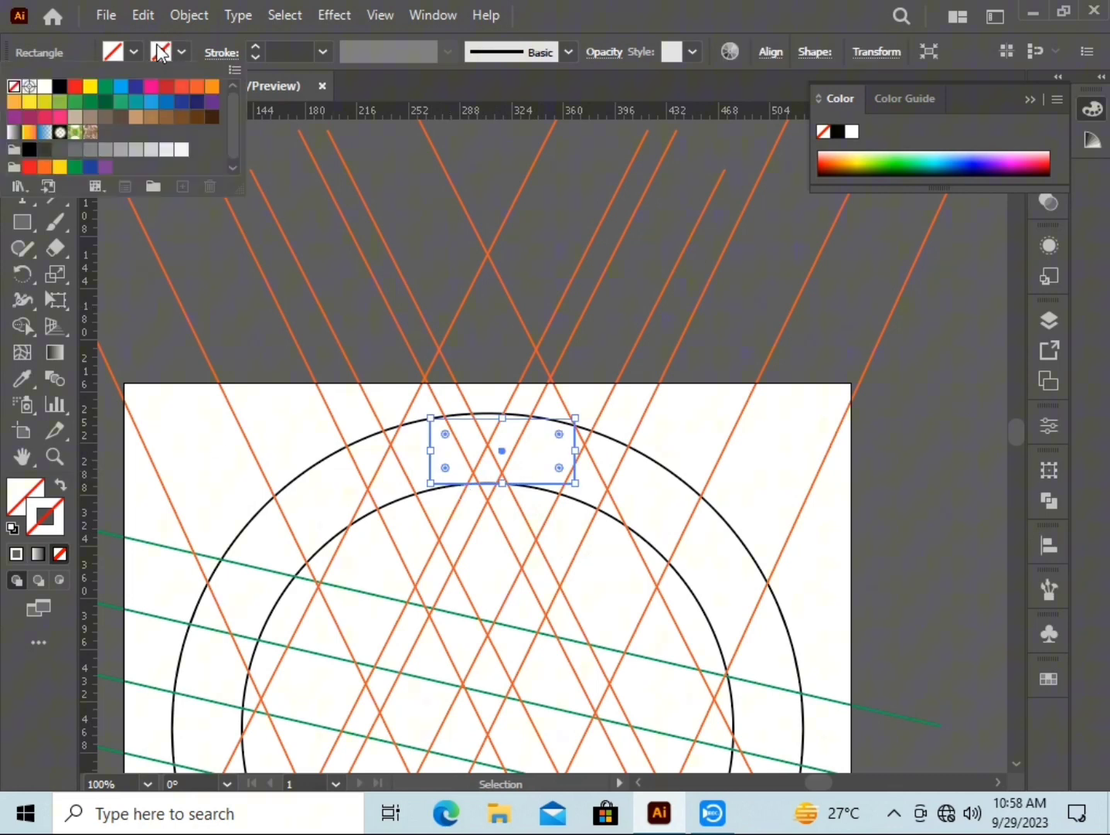
click(53, 88)
click(730, 340)
- Enlarge the inner circle to 370.71 pt and move the rectangle up onto it
click(595, 522)
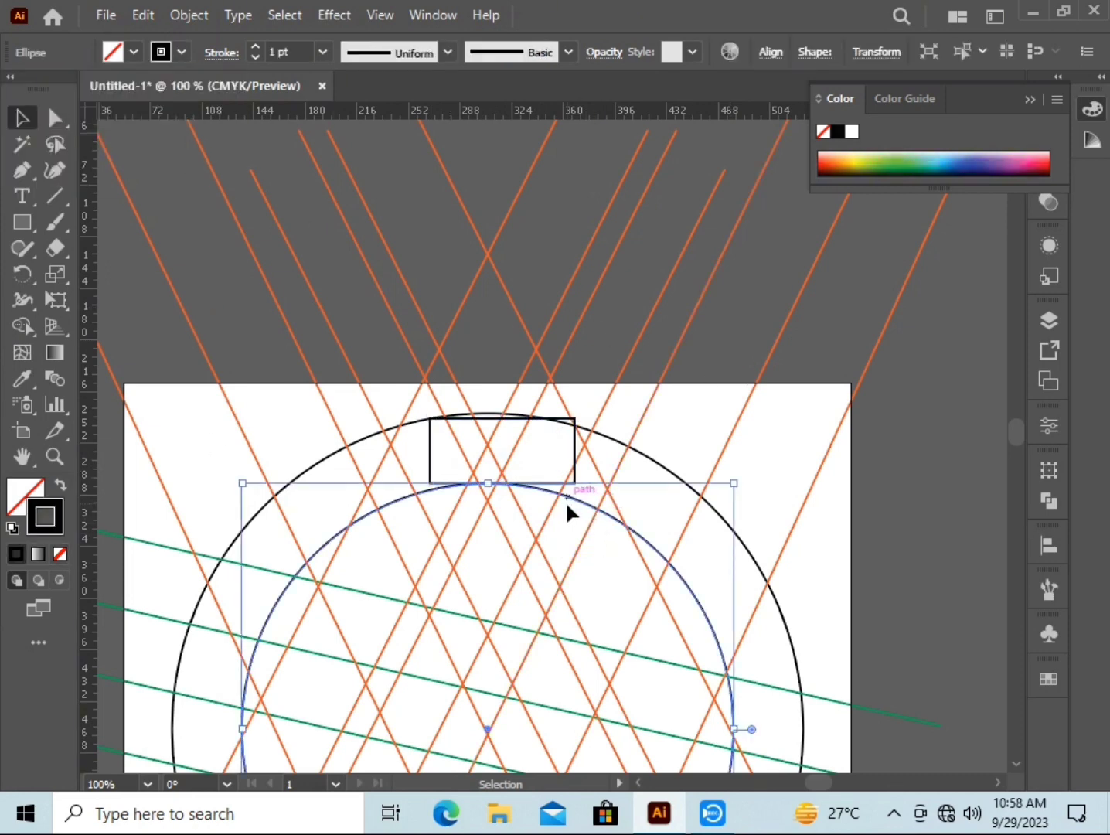
drag(490, 482, 490, 414)
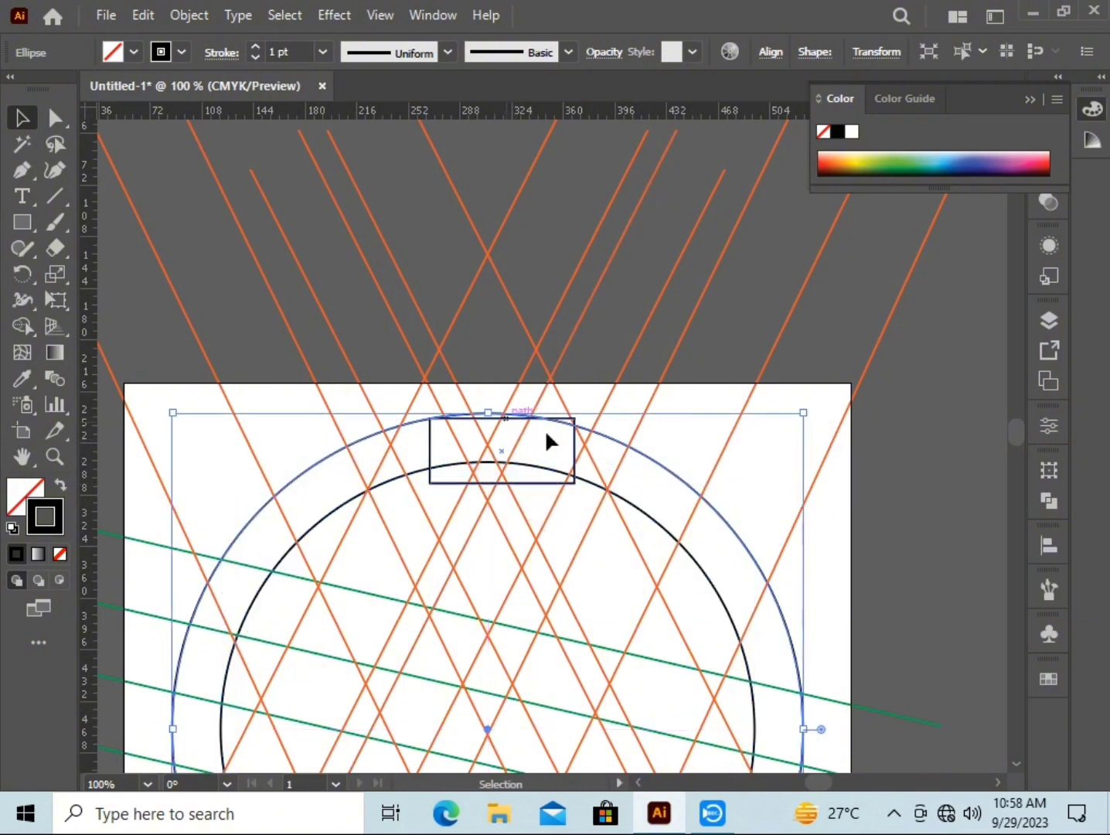
click(504, 495)
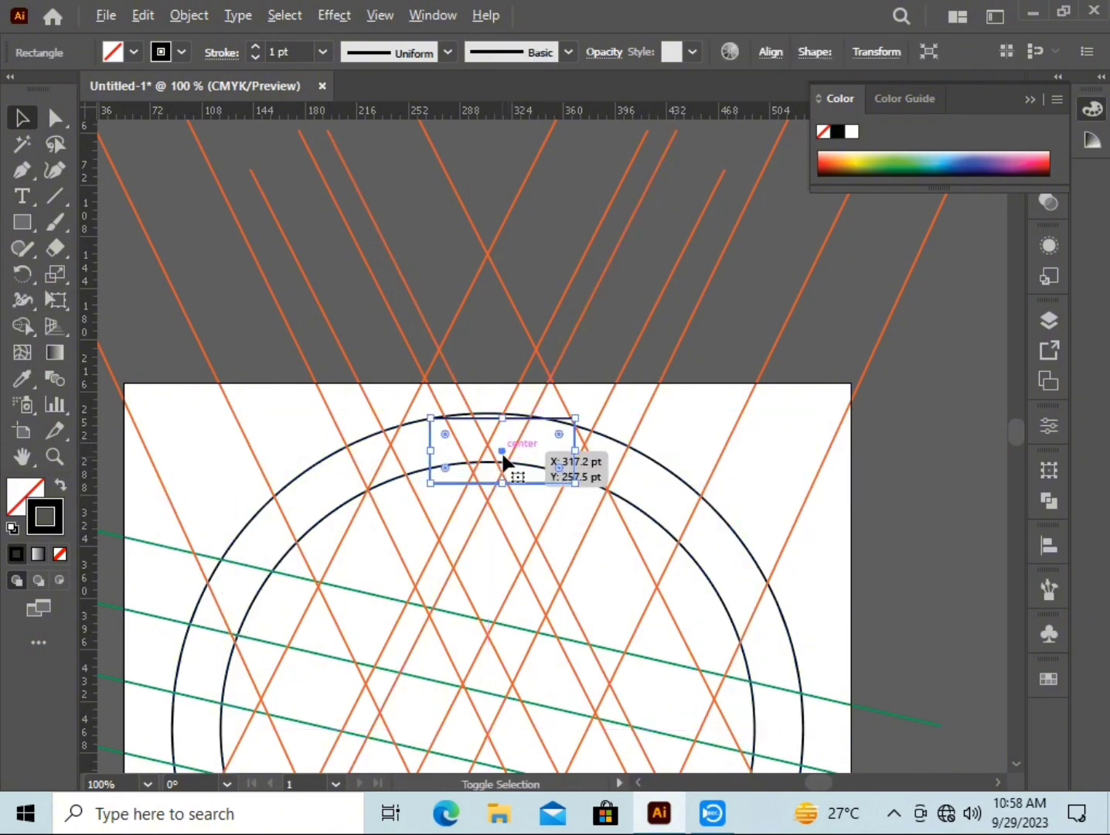
drag(502, 459, 502, 438)
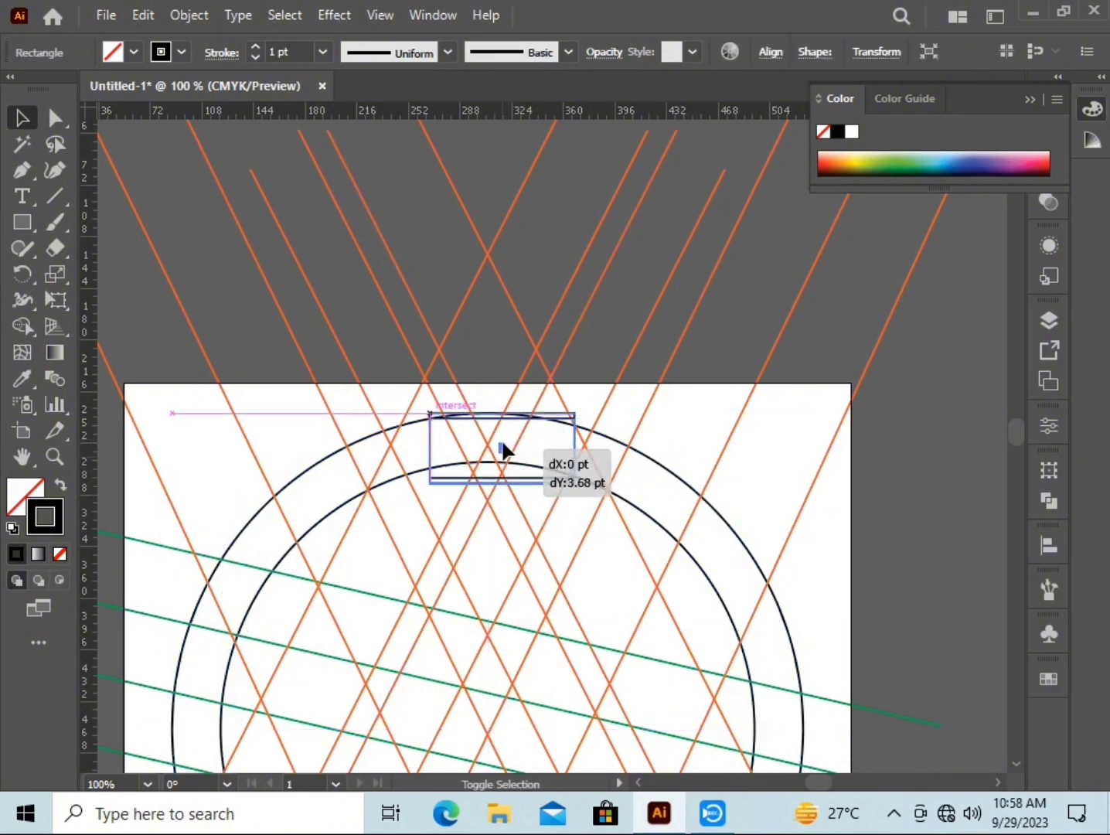
click(668, 440)
- Enlarge the outer circle to 455.6 pt to meet the rectangle's top, then delete the rectangle
click(617, 439)
drag(489, 411, 491, 396)
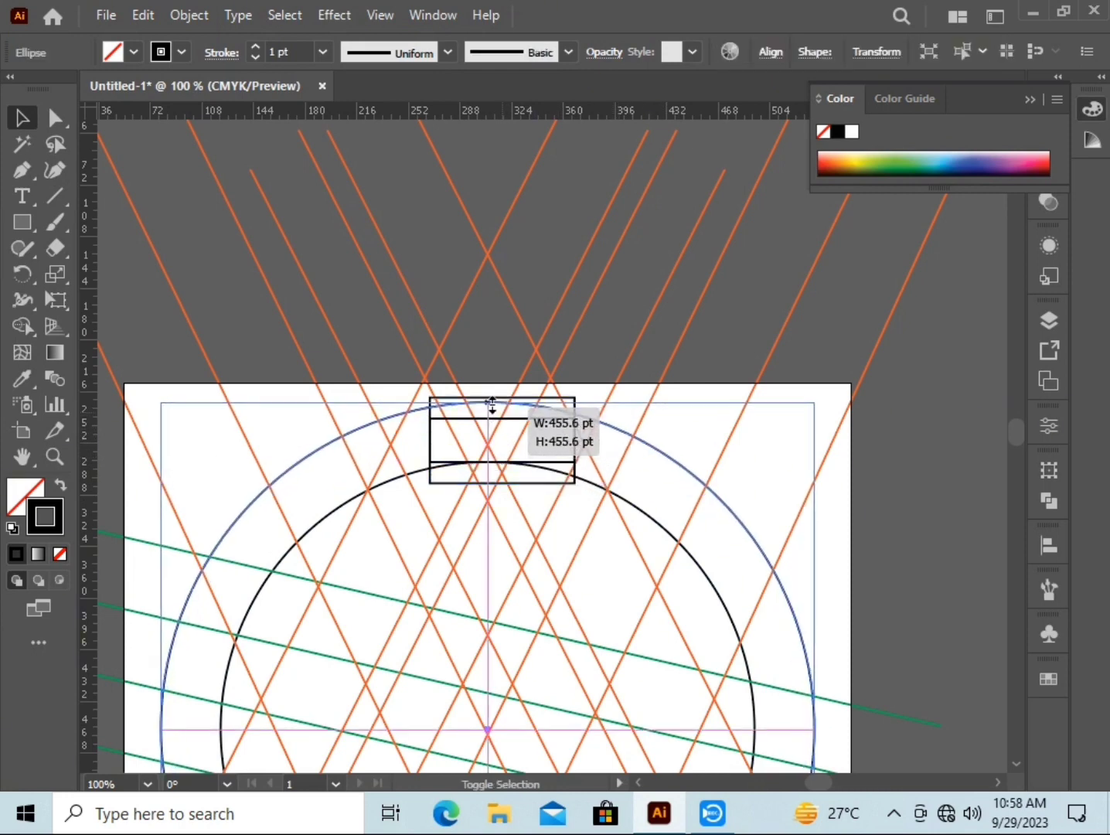
click(913, 487)
click(544, 397)
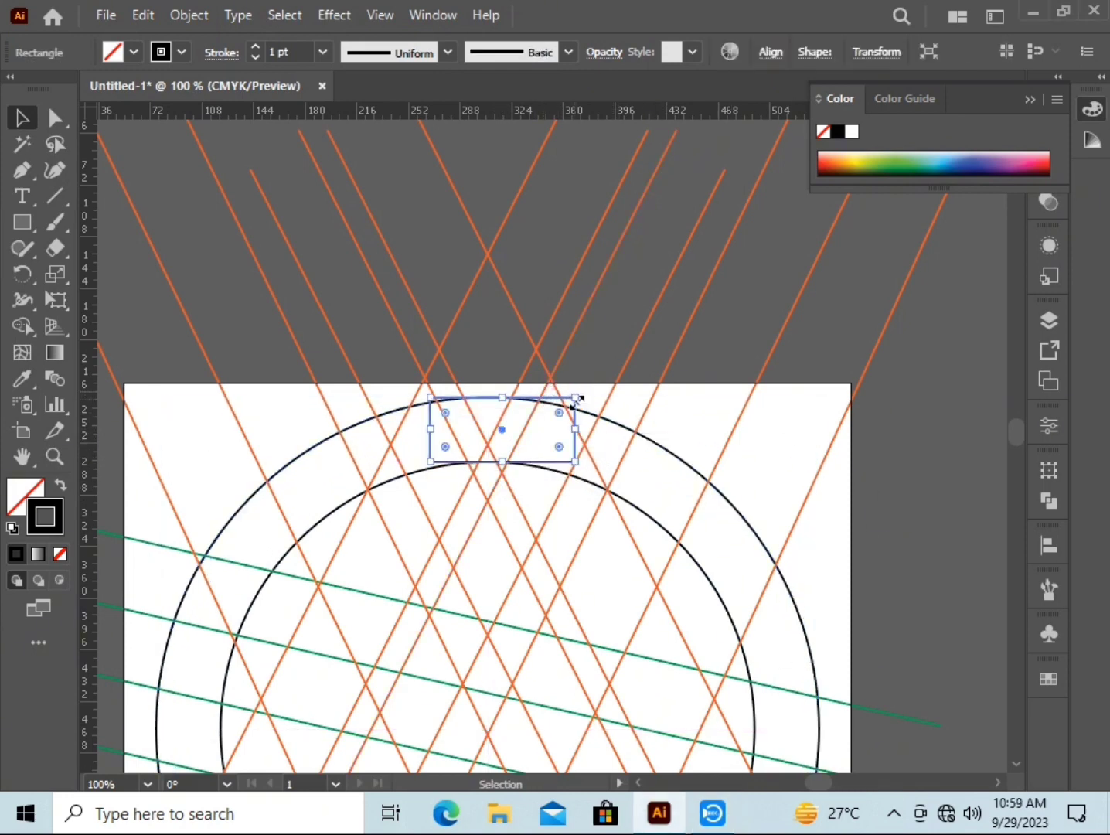
key(Delete)
click(500, 417)
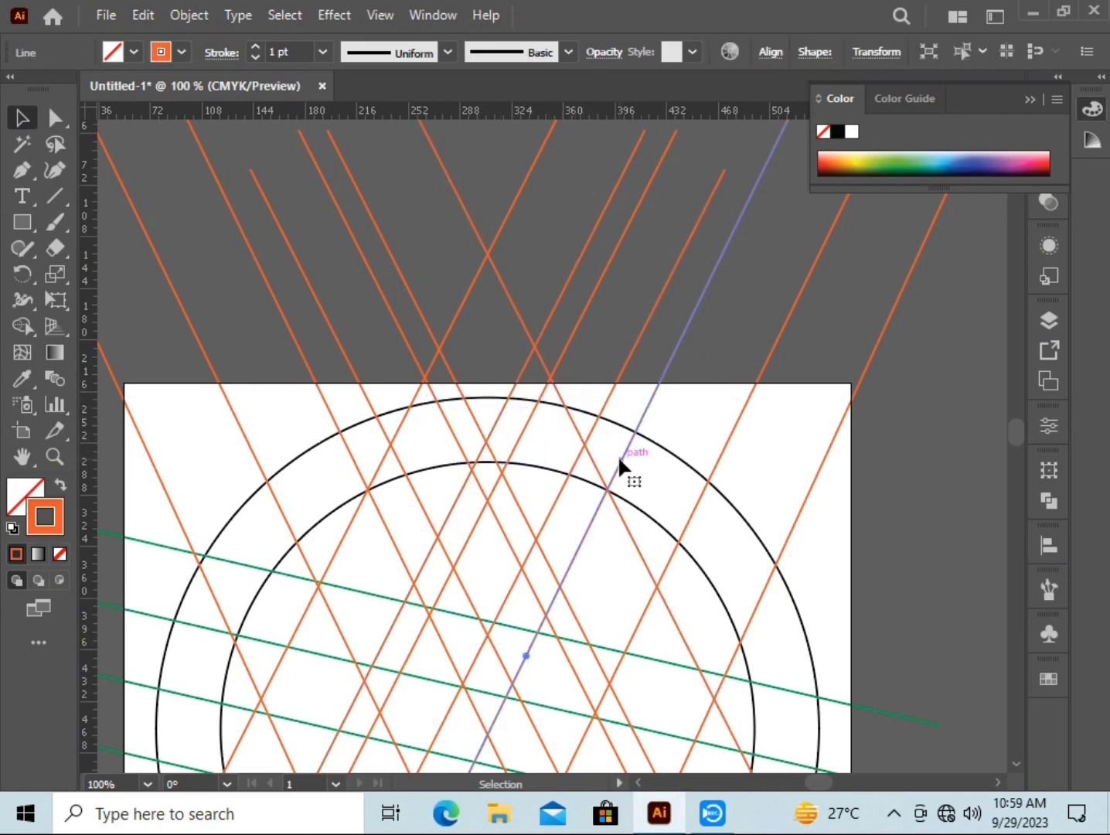
- Select every circle and line, then set Shape Builder with a black fill
key(ctrl+minus)
key(ctrl+minus)
key(ctrl+minus)
drag(372, 261, 733, 601)
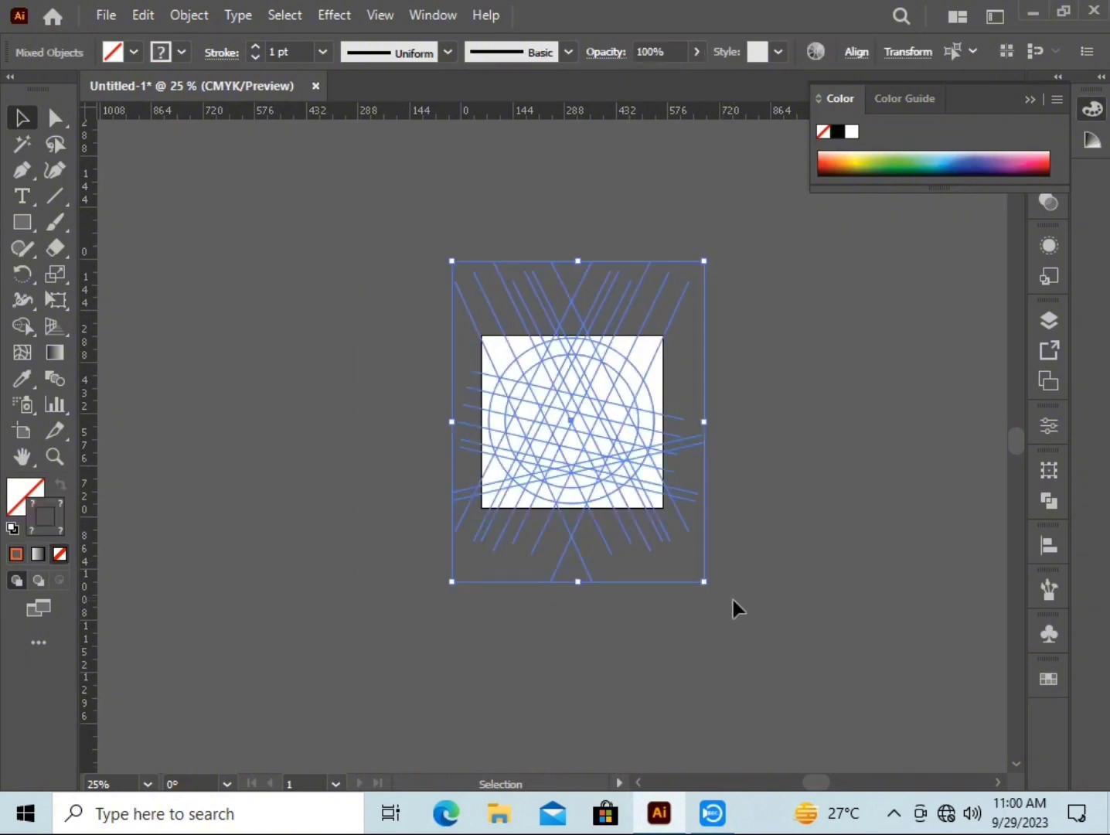
key(ctrl+plus)
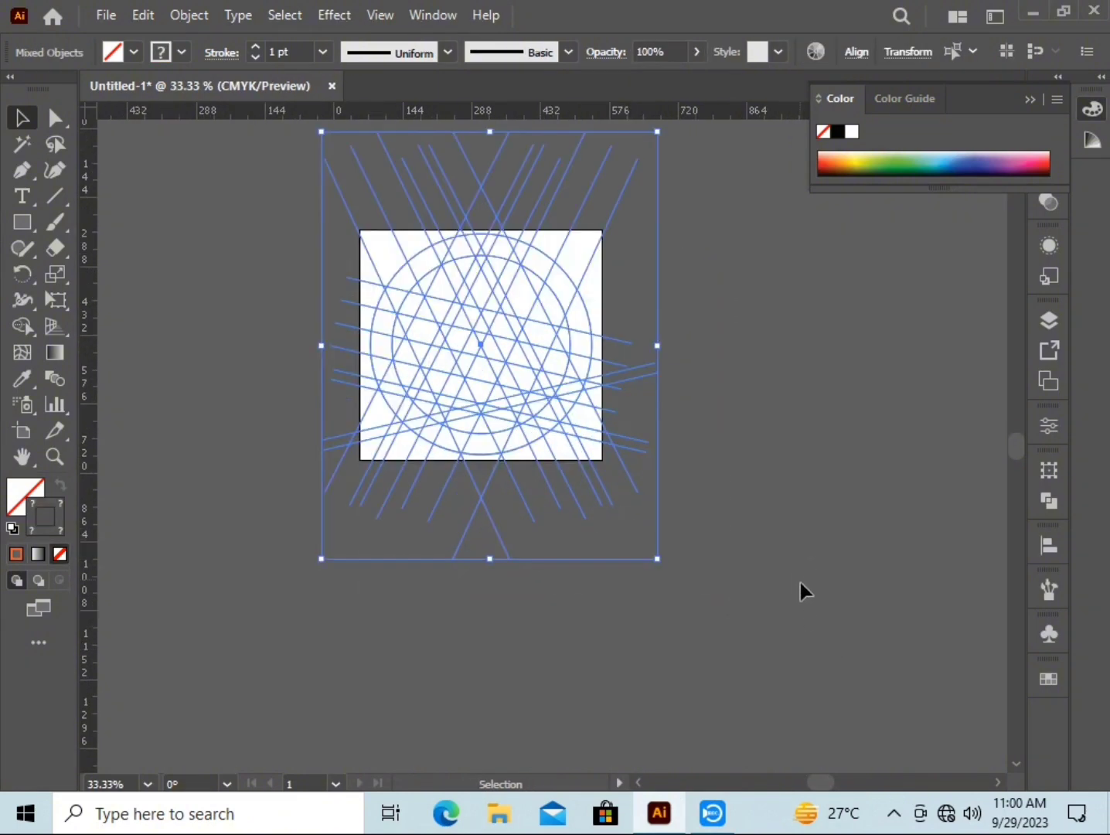
key(ctrl+plus)
click(24, 327)
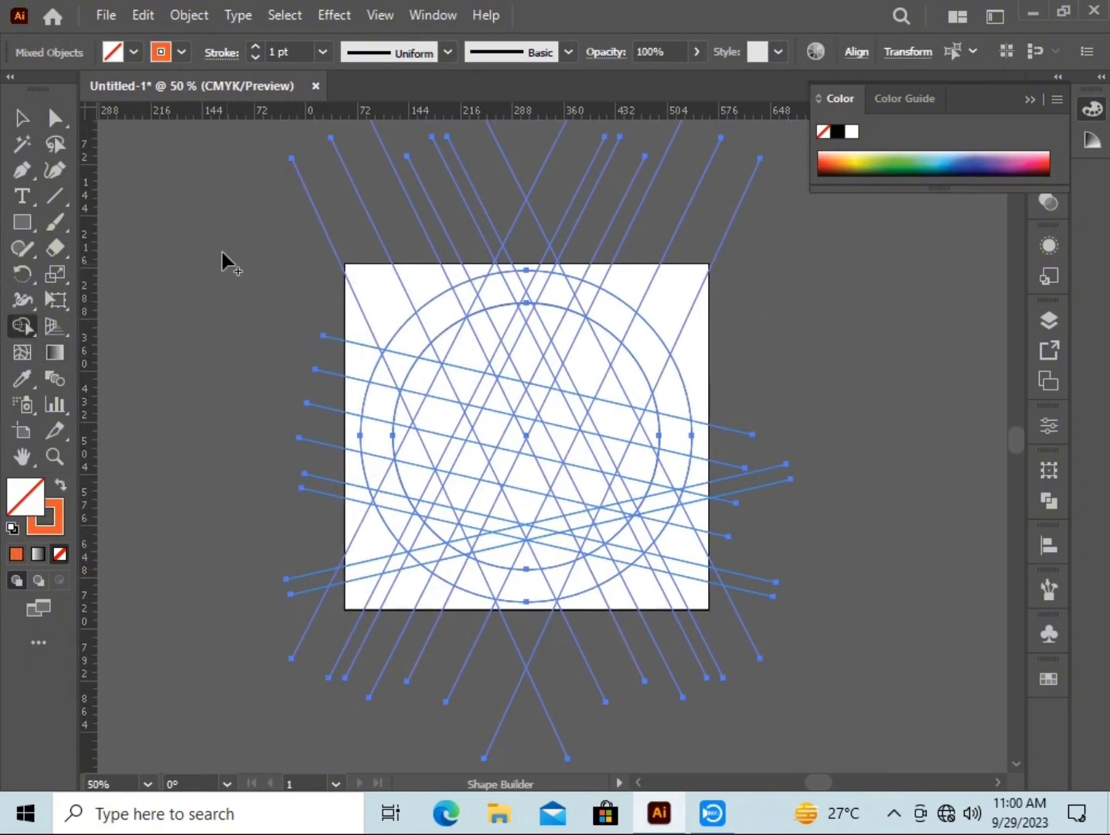
click(116, 55)
click(60, 86)
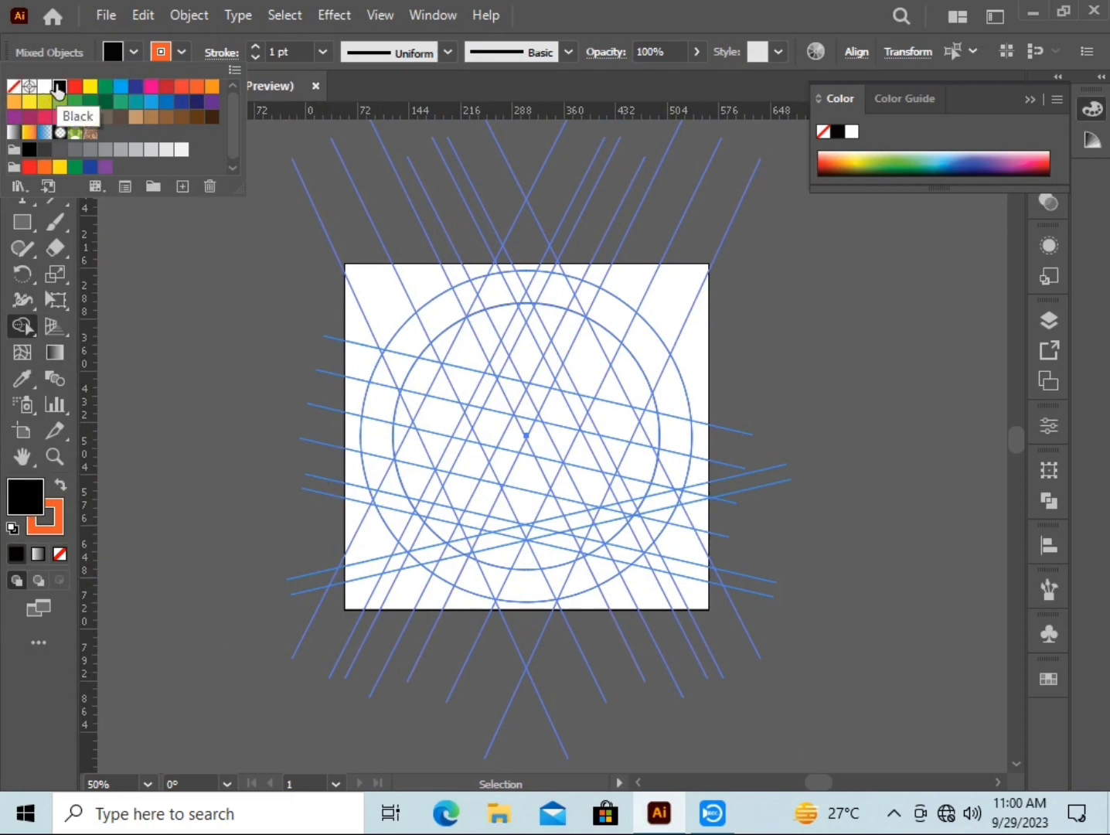
- Merge the cells of the V's left arm into black, undoing an extra lower-left lobe
click(258, 342)
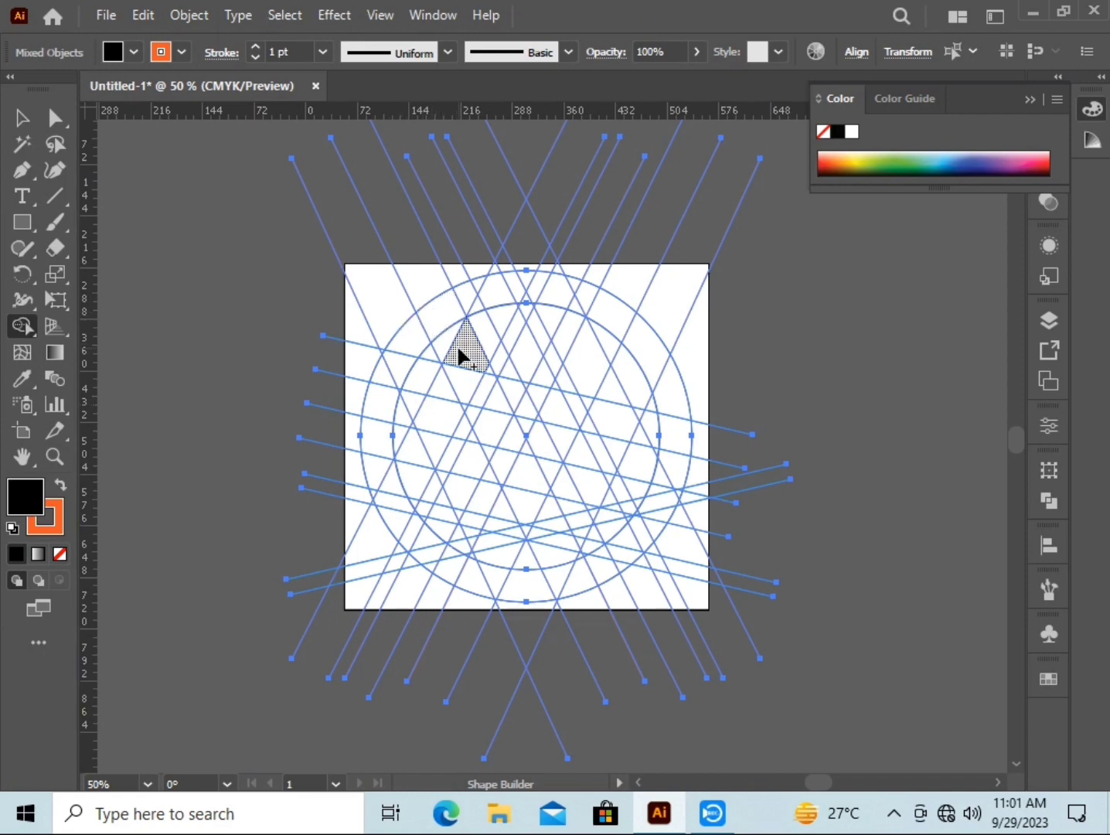
drag(460, 356, 489, 428)
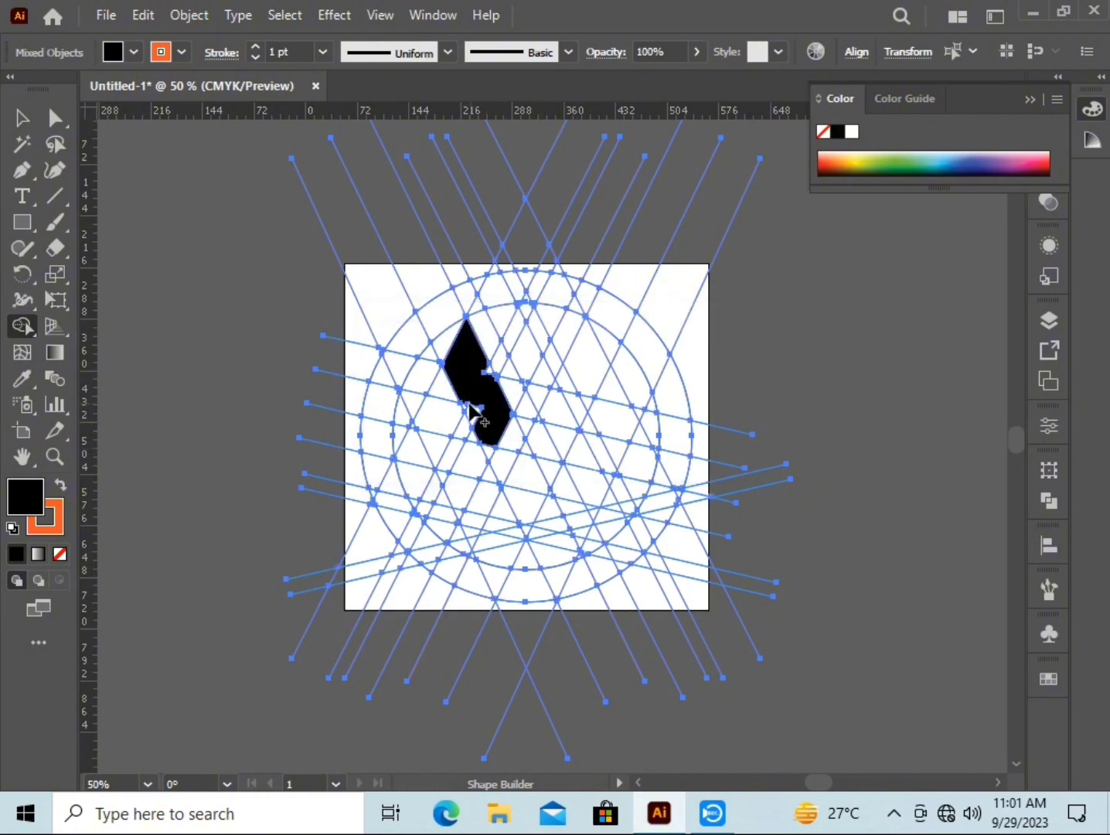
mouse_move(483, 423)
mouse_down()
mouse_move(463, 422)
mouse_move(503, 422)
mouse_up()
key(ctrl+z)
- Merge the right arm's cells and join both arms into one V, undoing a stray sliver
drag(588, 372, 528, 520)
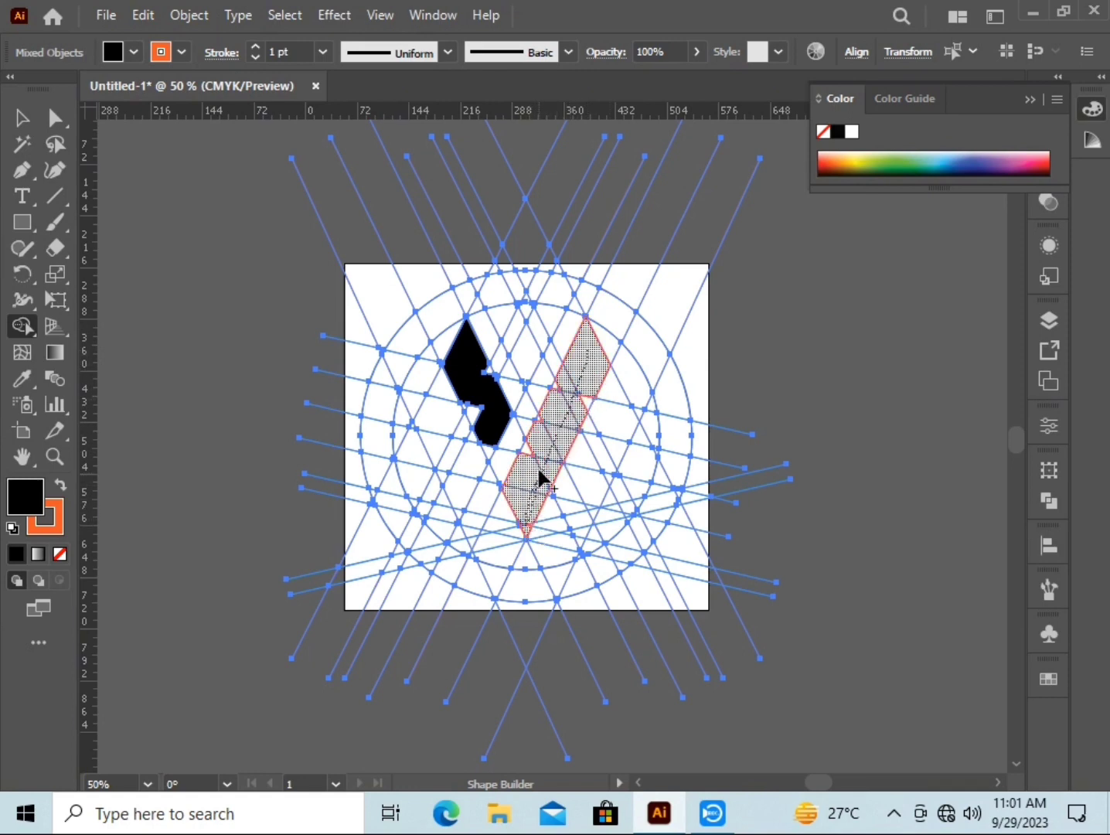
drag(560, 402, 560, 401)
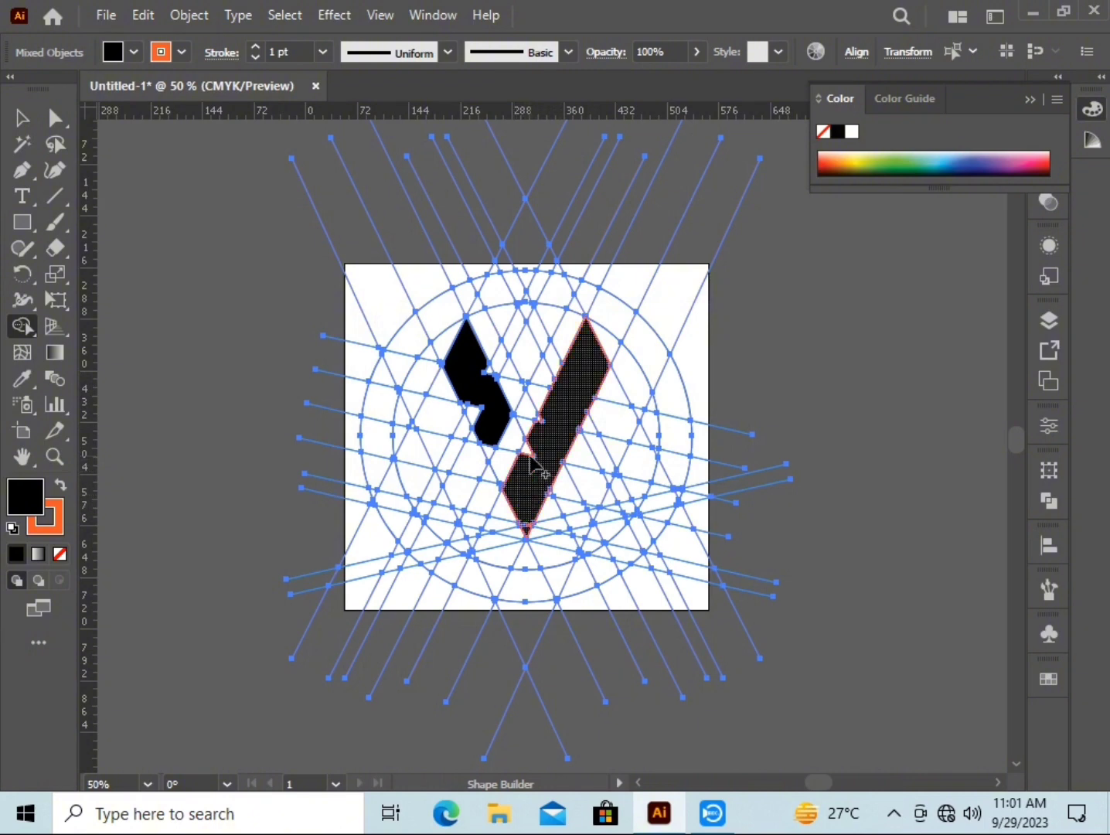
mouse_move(528, 463)
mouse_down()
mouse_move(469, 408)
mouse_move(566, 529)
mouse_up()
key(ctrl+z)
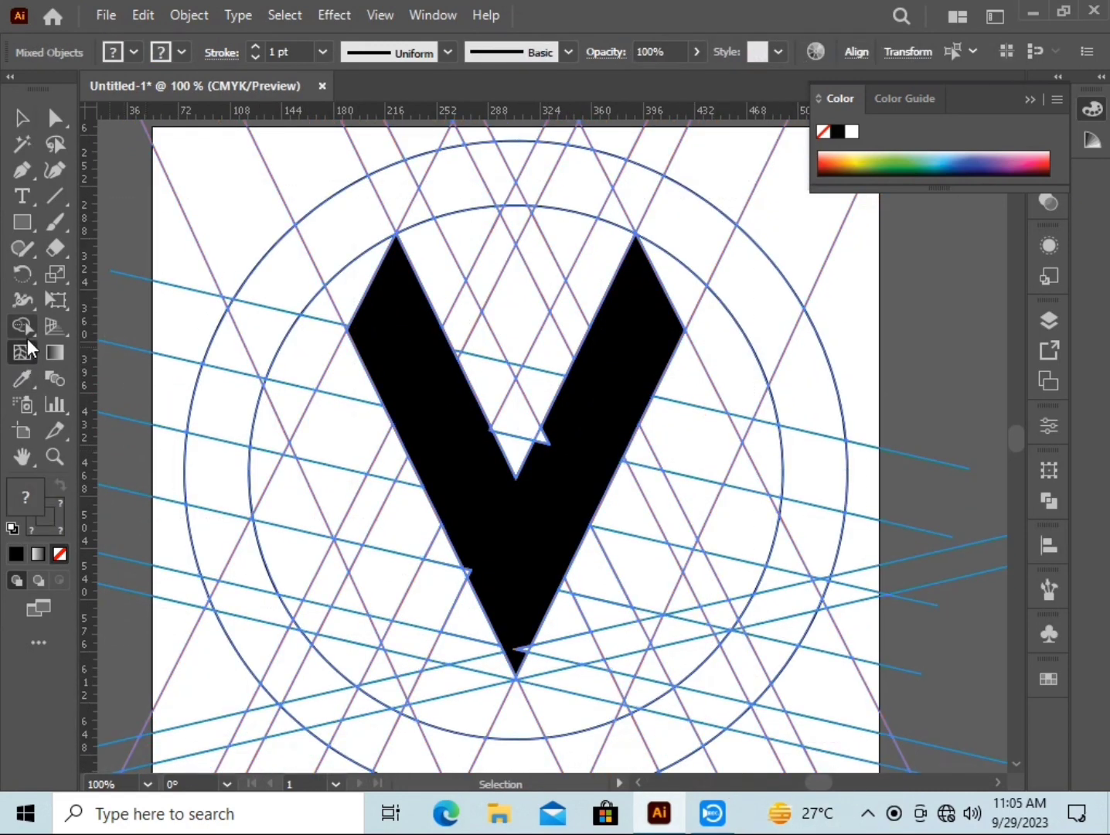
- Reset the fill to black and merge the diamonds between the V's arms into it
drag(25, 334, 58, 327)
click(114, 54)
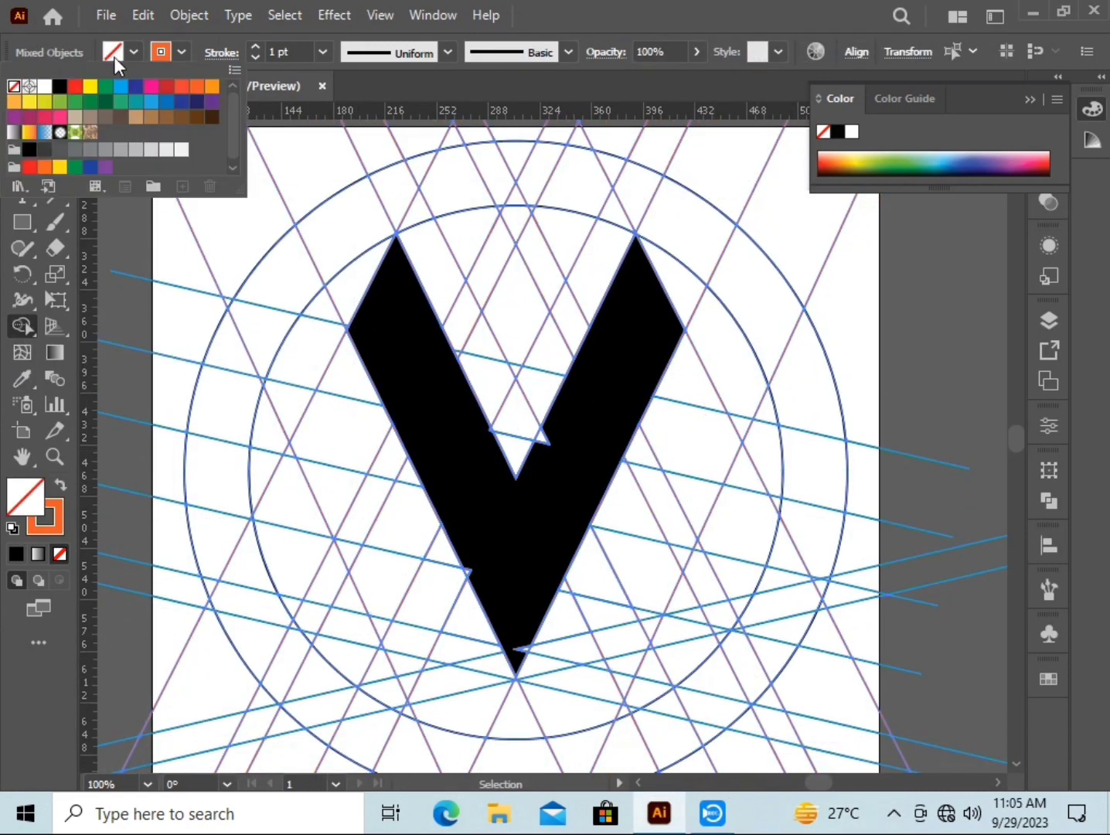
click(58, 86)
mouse_move(534, 330)
mouse_down()
mouse_move(549, 379)
mouse_move(502, 330)
mouse_up()
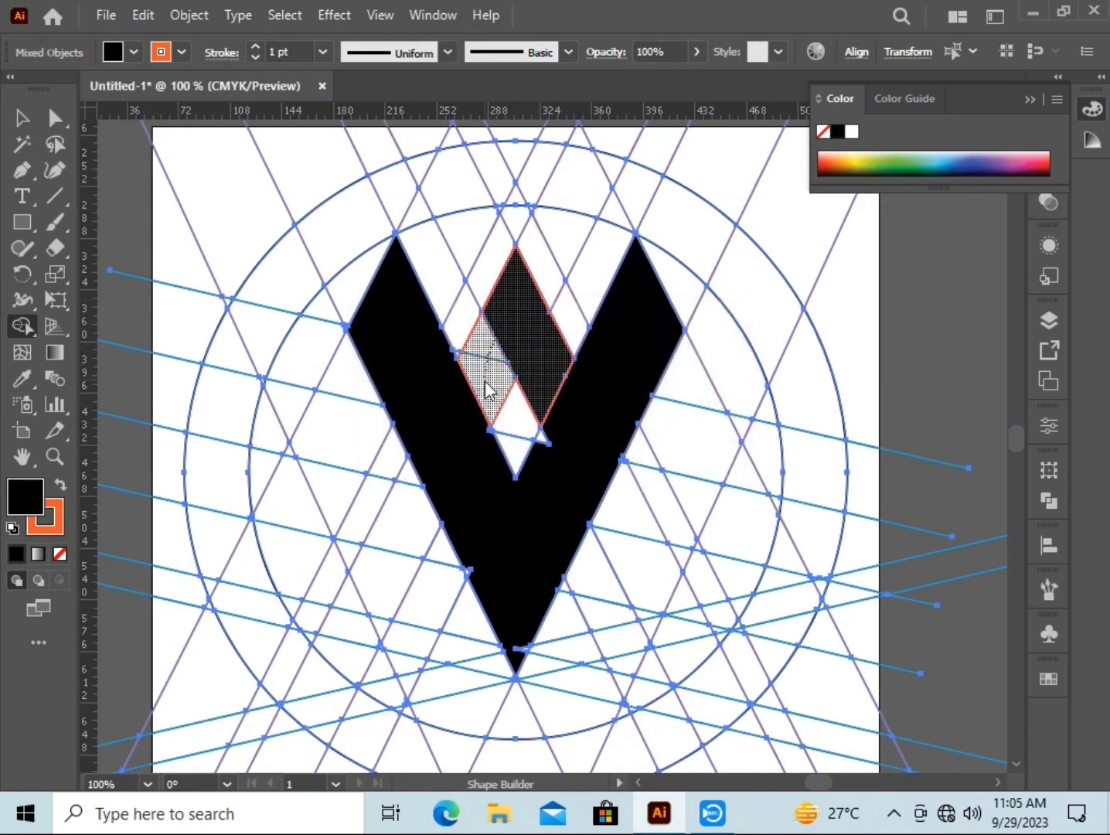
click(540, 474)
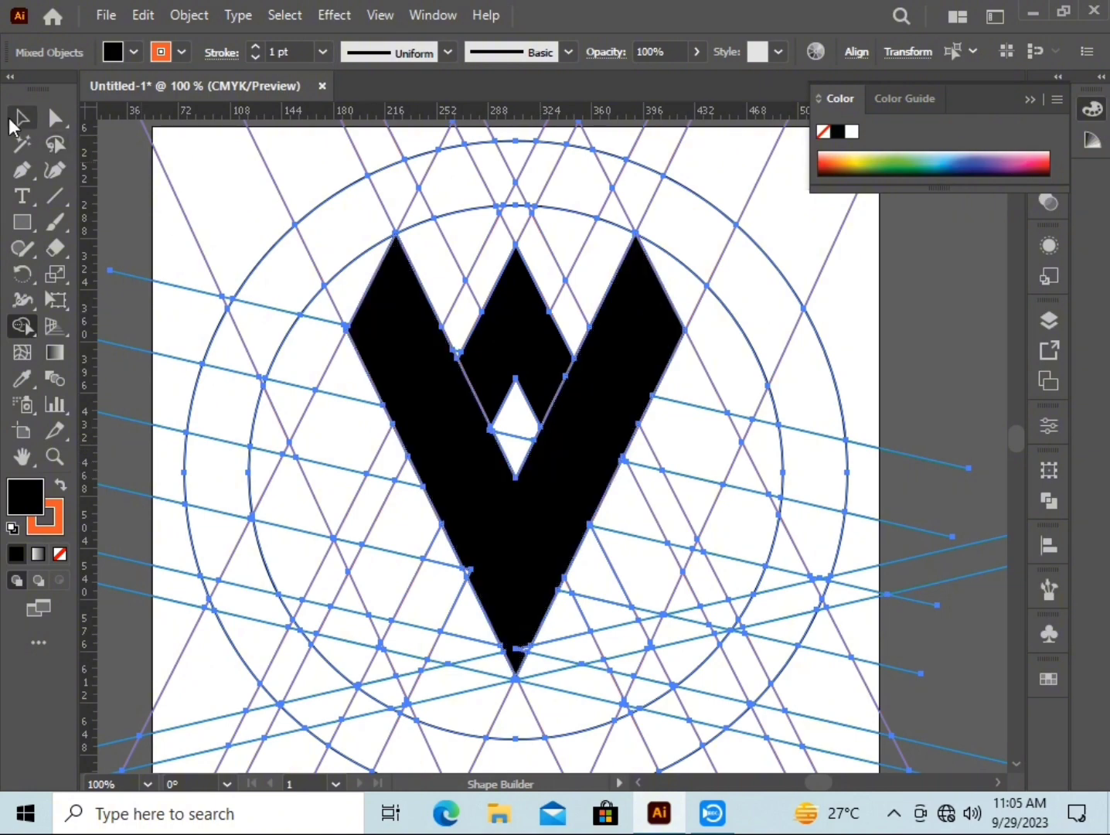
- Build a black lower-right leg with a small hooked foot, undoing one extra region
click(17, 117)
click(27, 328)
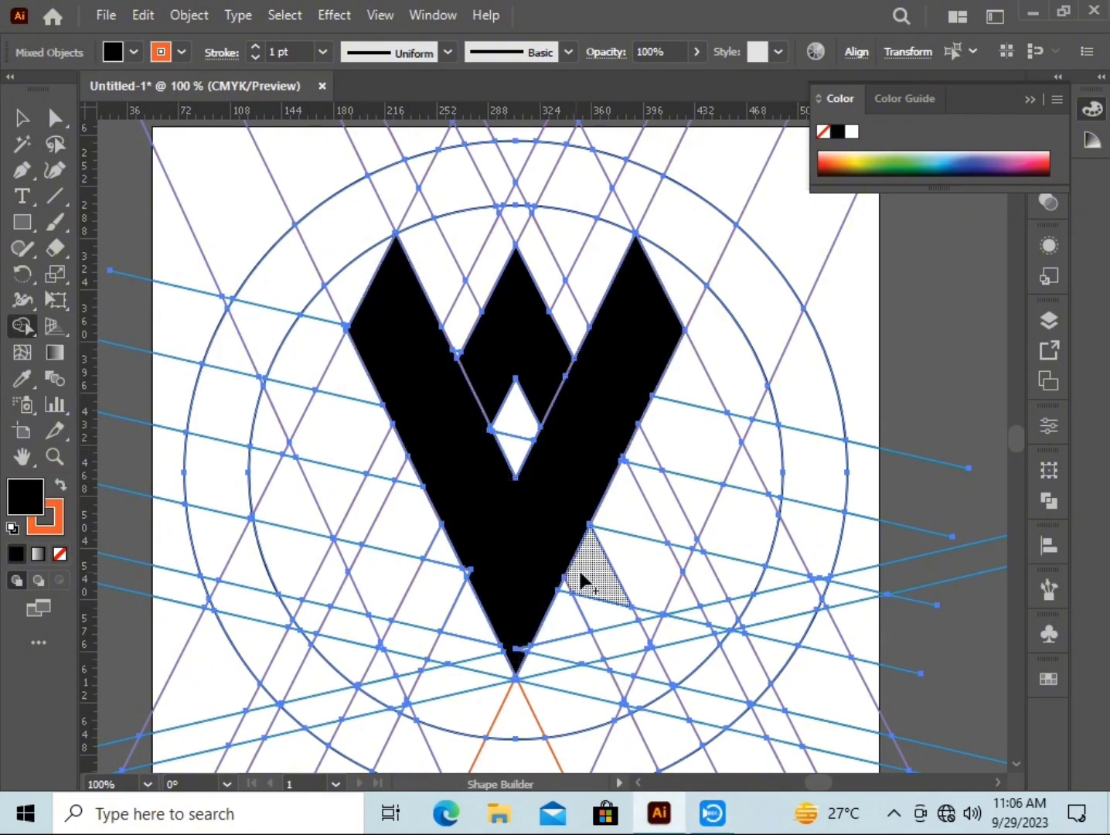
drag(625, 520, 710, 672)
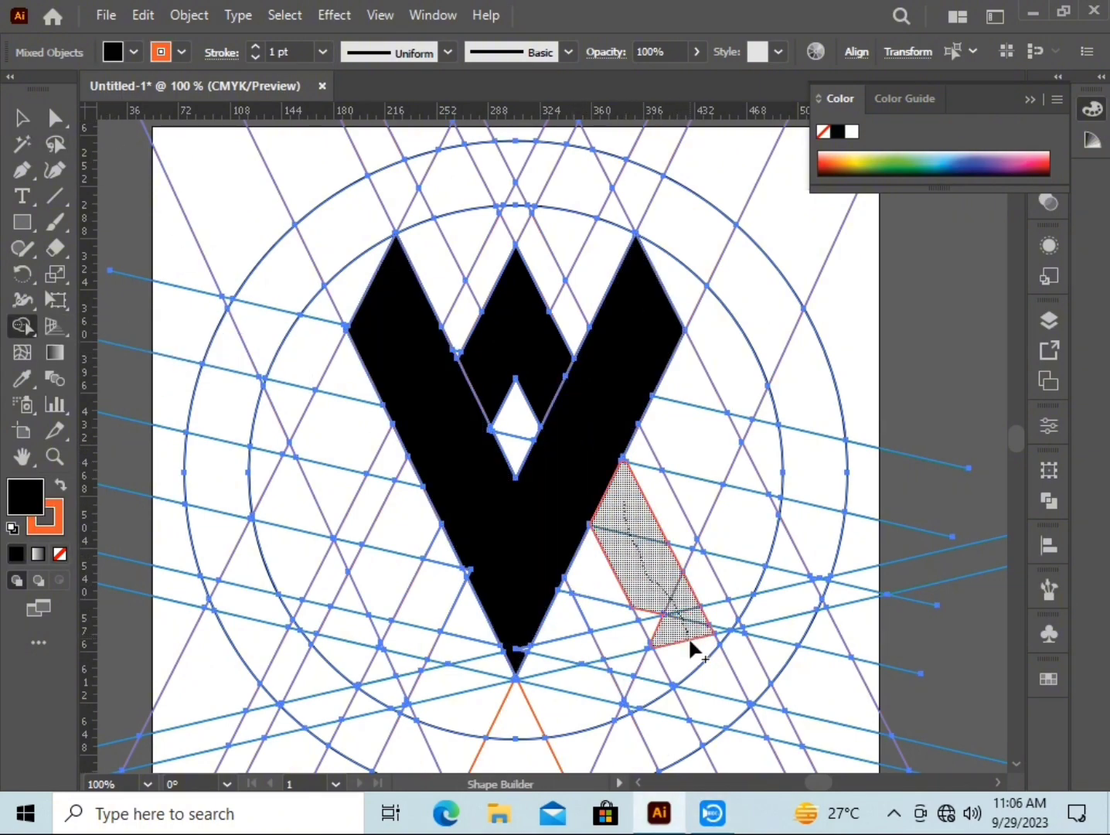
drag(659, 630, 688, 674)
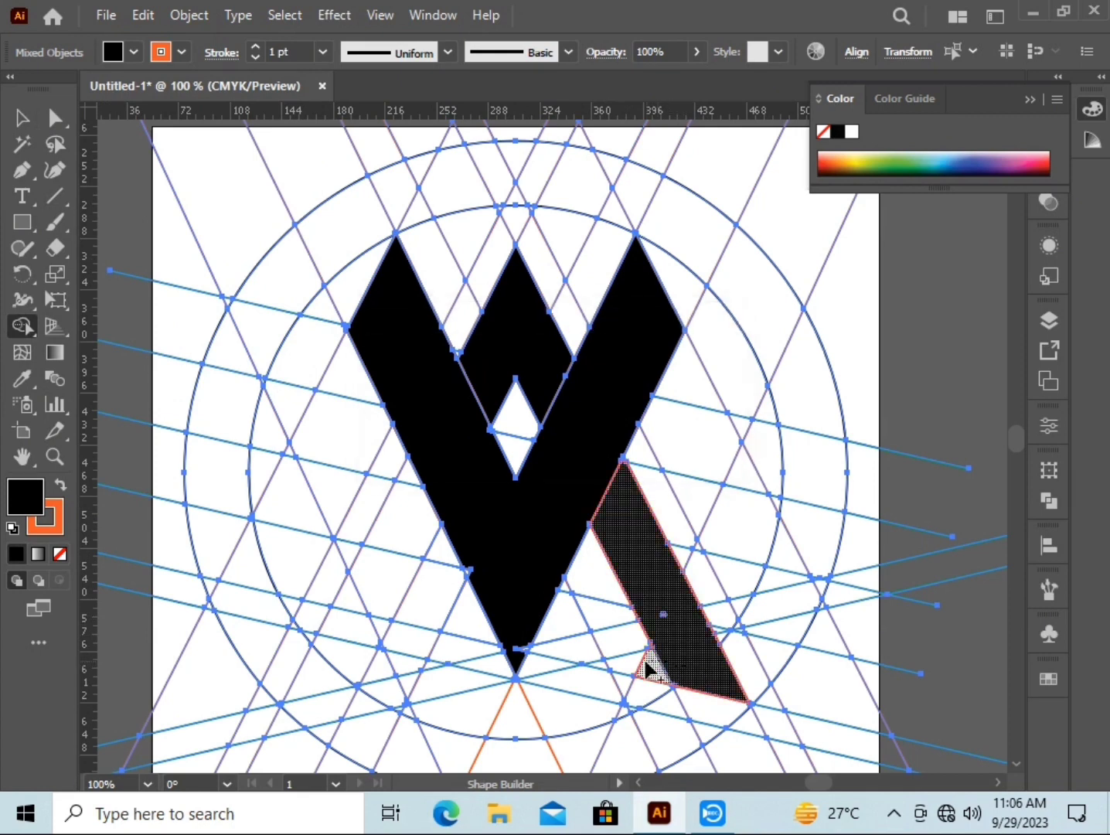
click(649, 667)
click(603, 665)
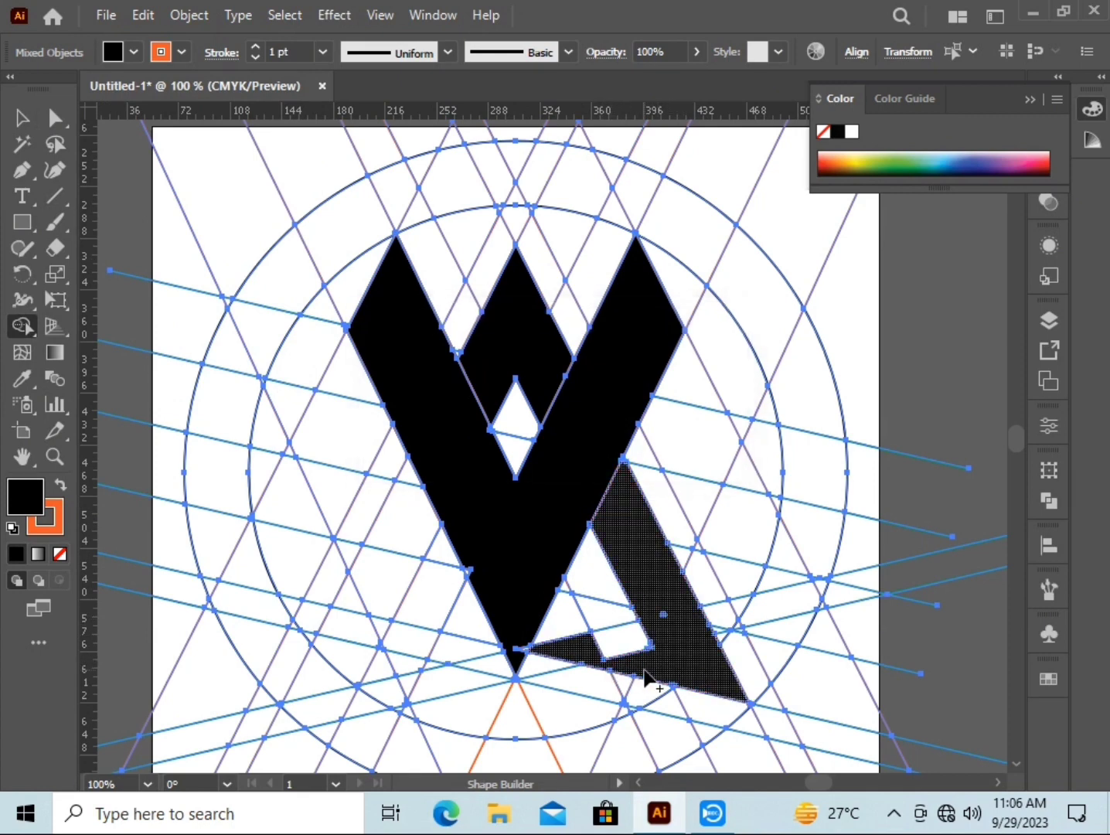
key(ctrl+z)
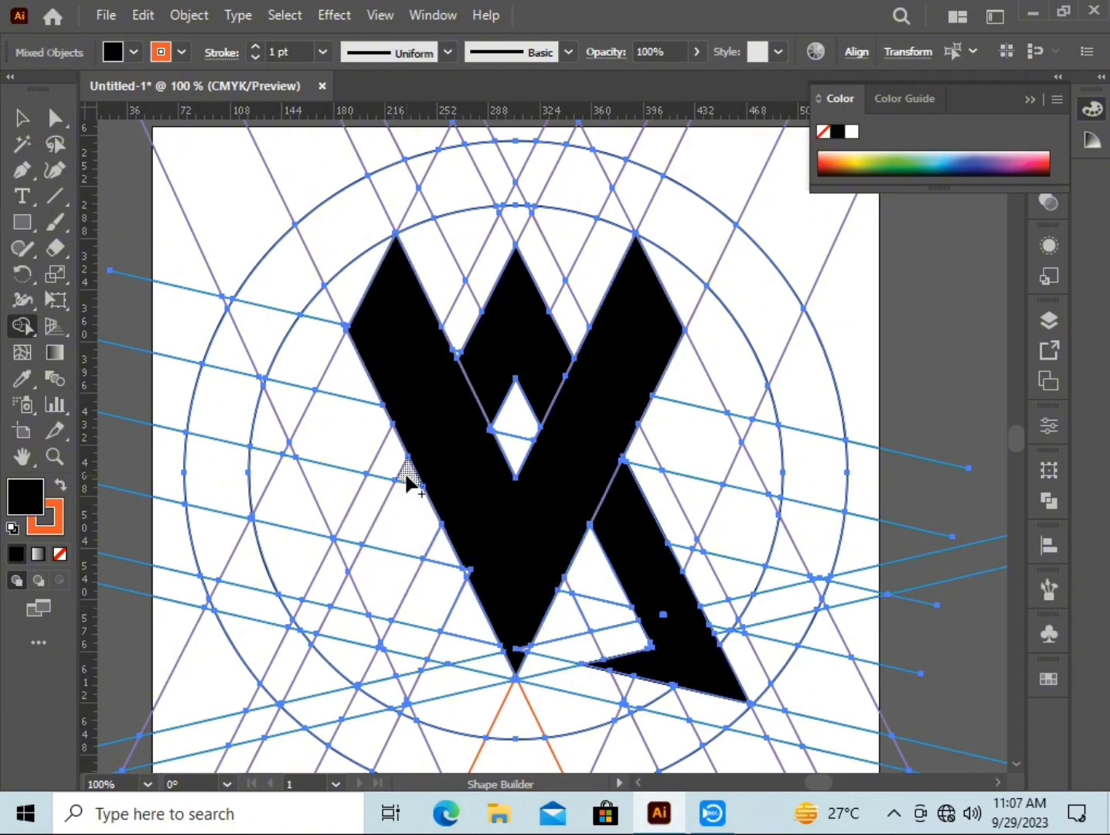
- Merge the lower-left leg and its foot, then join the V with both crossing legs
drag(407, 480, 356, 663)
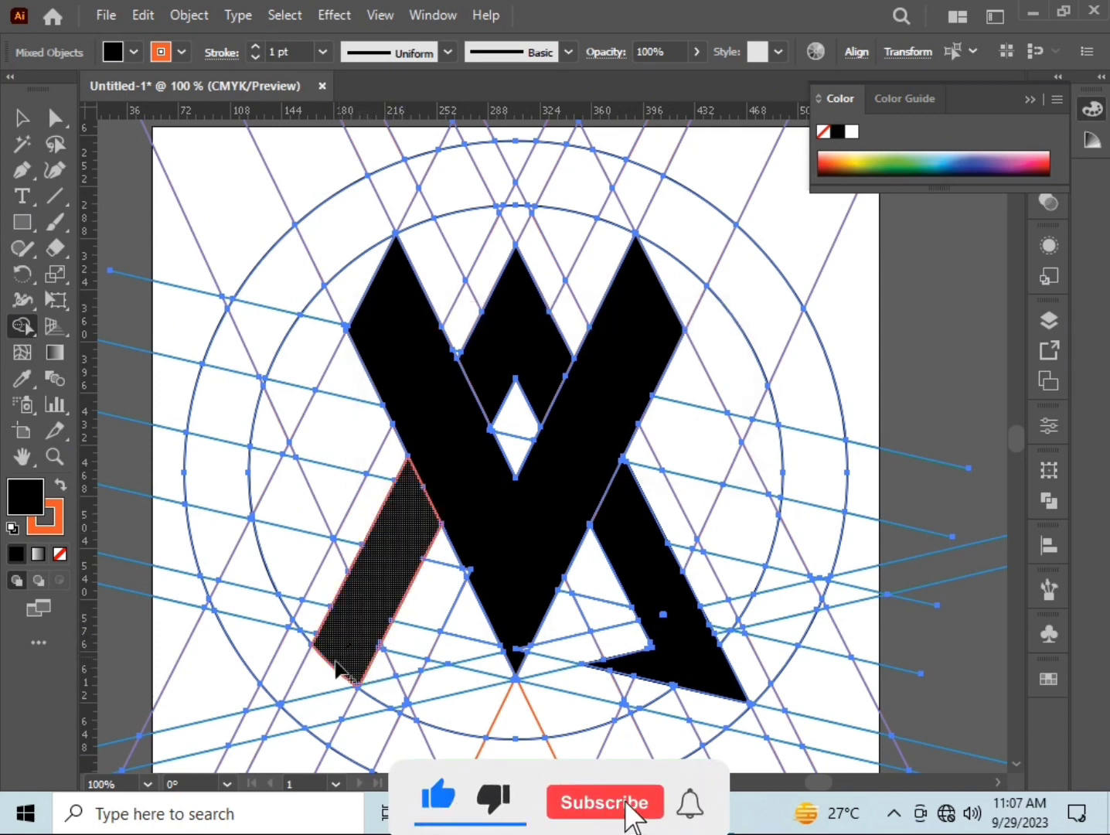
drag(331, 674, 407, 665)
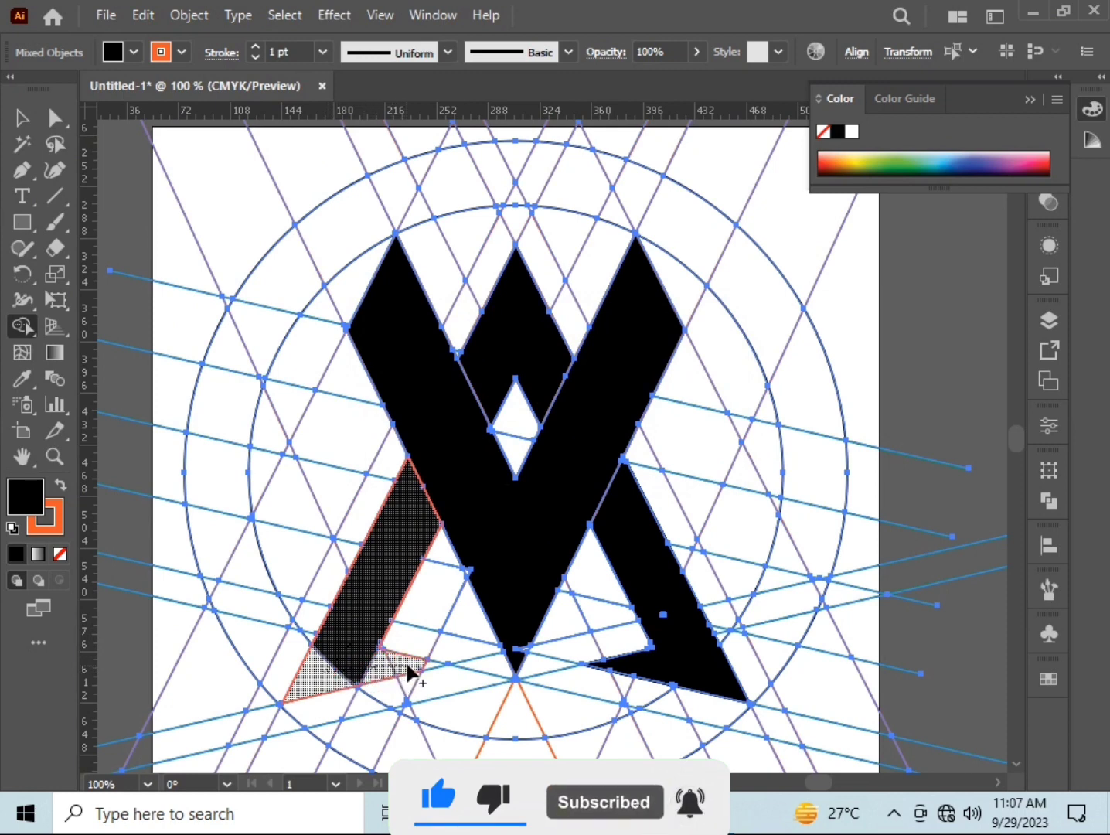
drag(410, 670, 417, 659)
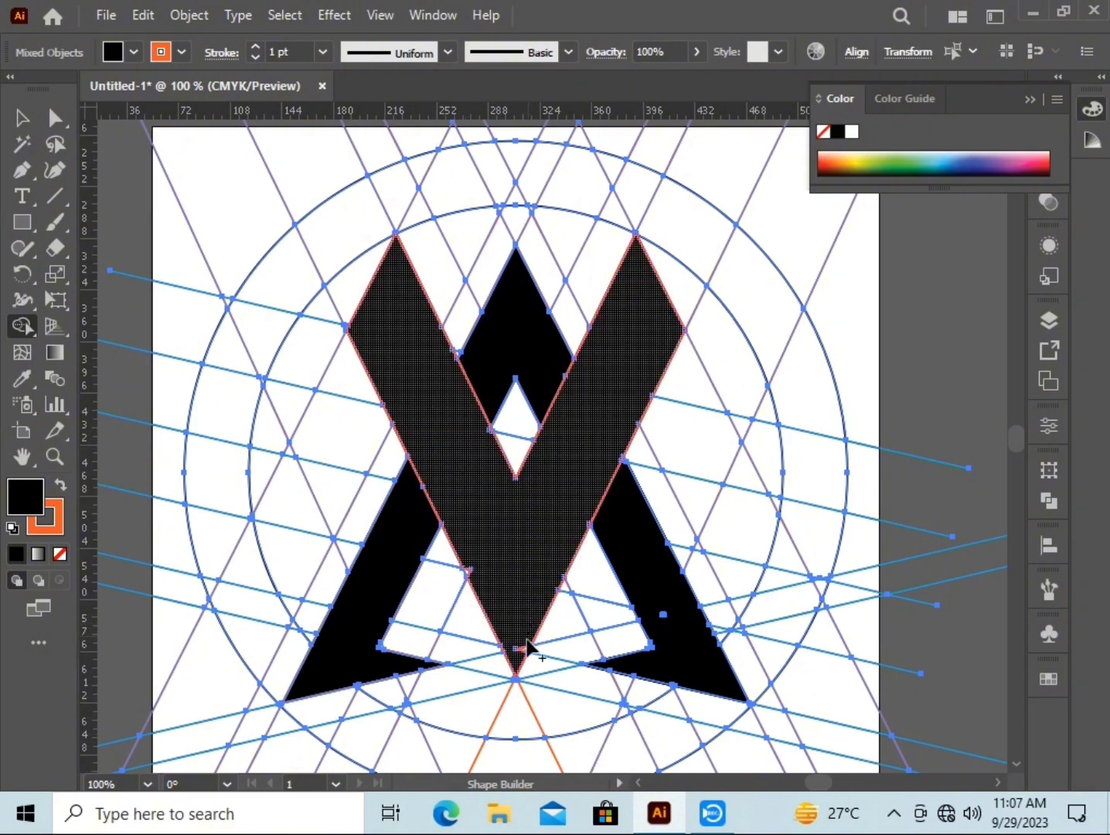
click(464, 576)
click(664, 624)
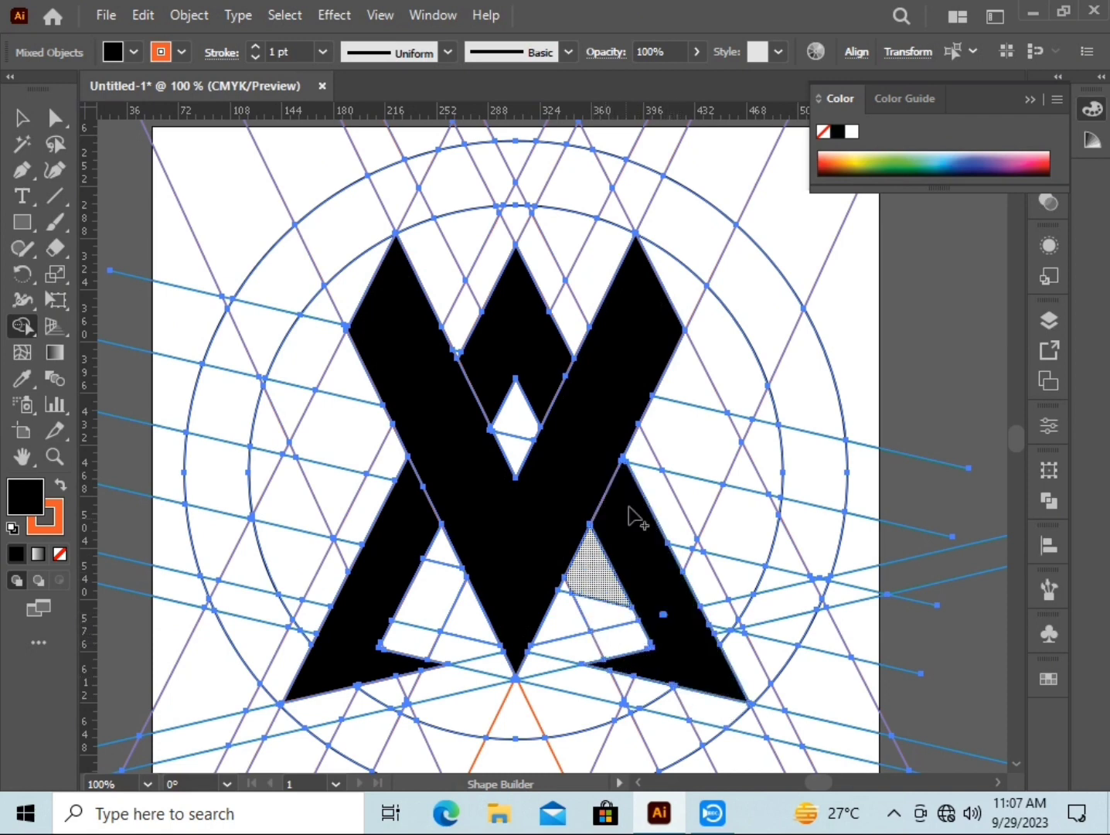
- Fill the ring arcs black at top, upper-left notch, lower-left and bottom
drag(576, 177, 814, 413)
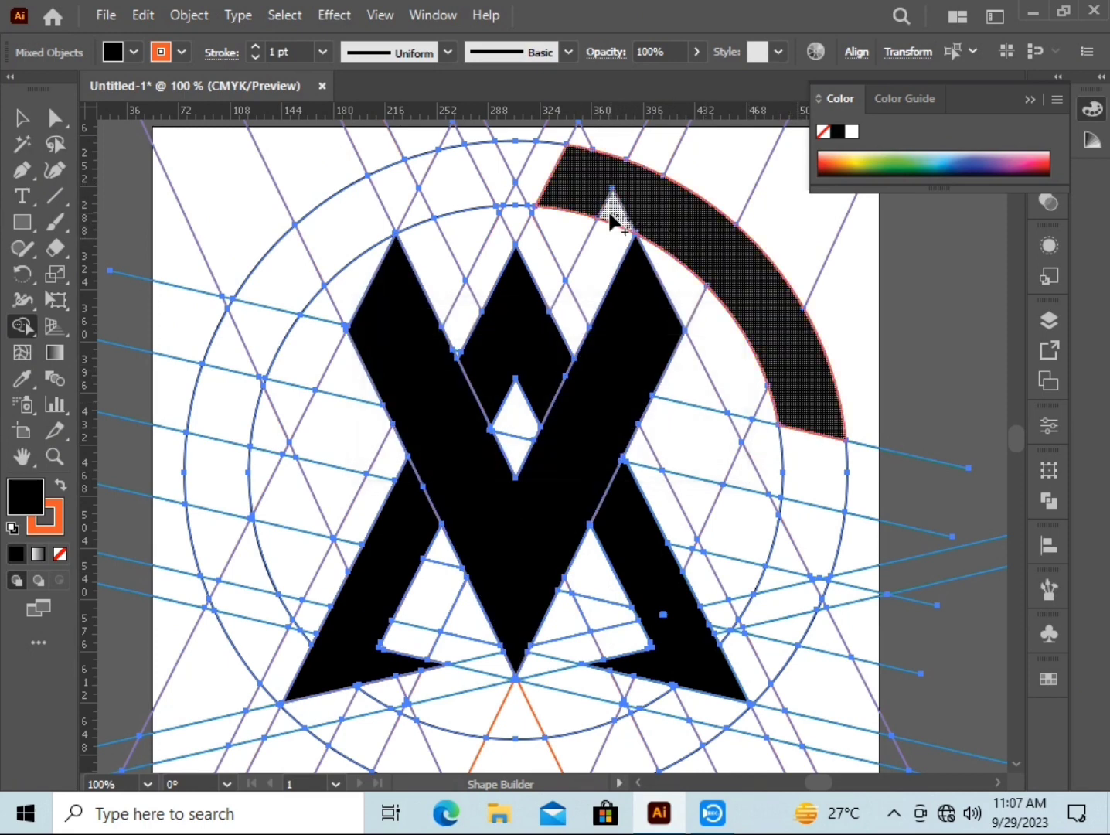
mouse_move(471, 187)
mouse_down()
mouse_move(244, 402)
mouse_move(246, 390)
mouse_move(372, 460)
mouse_up()
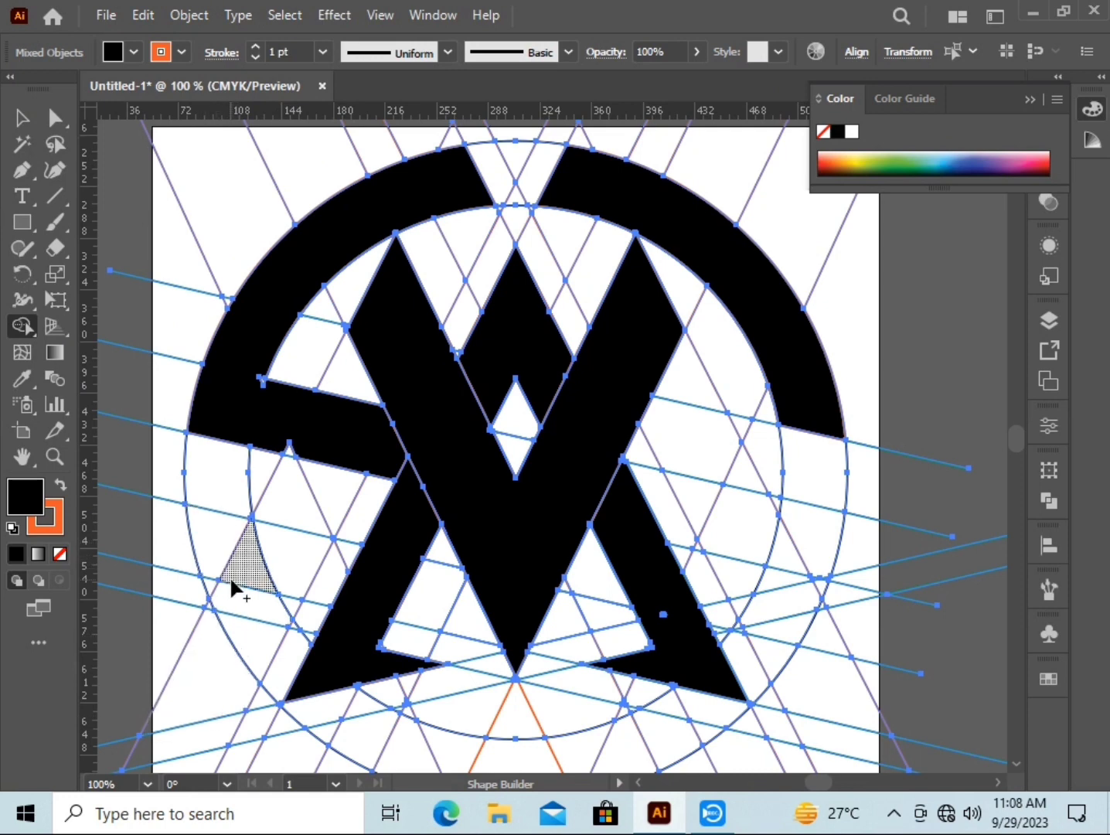
drag(216, 550, 292, 651)
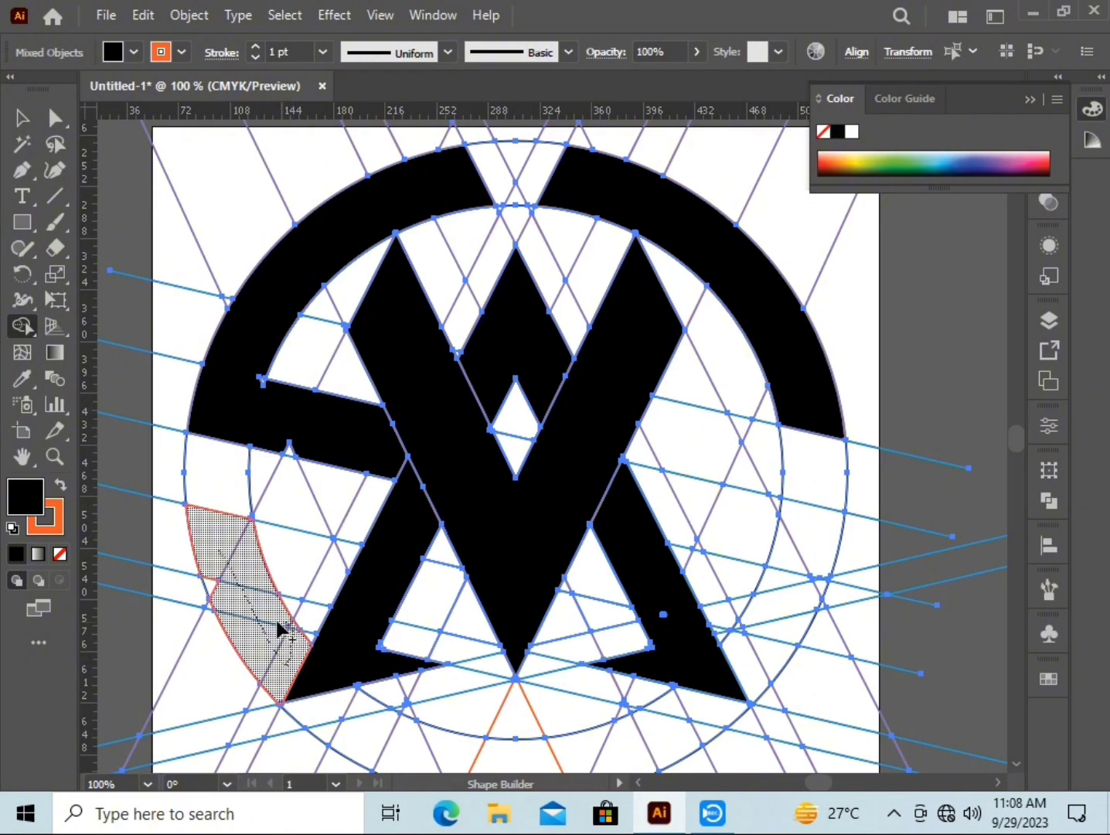
drag(207, 579, 231, 592)
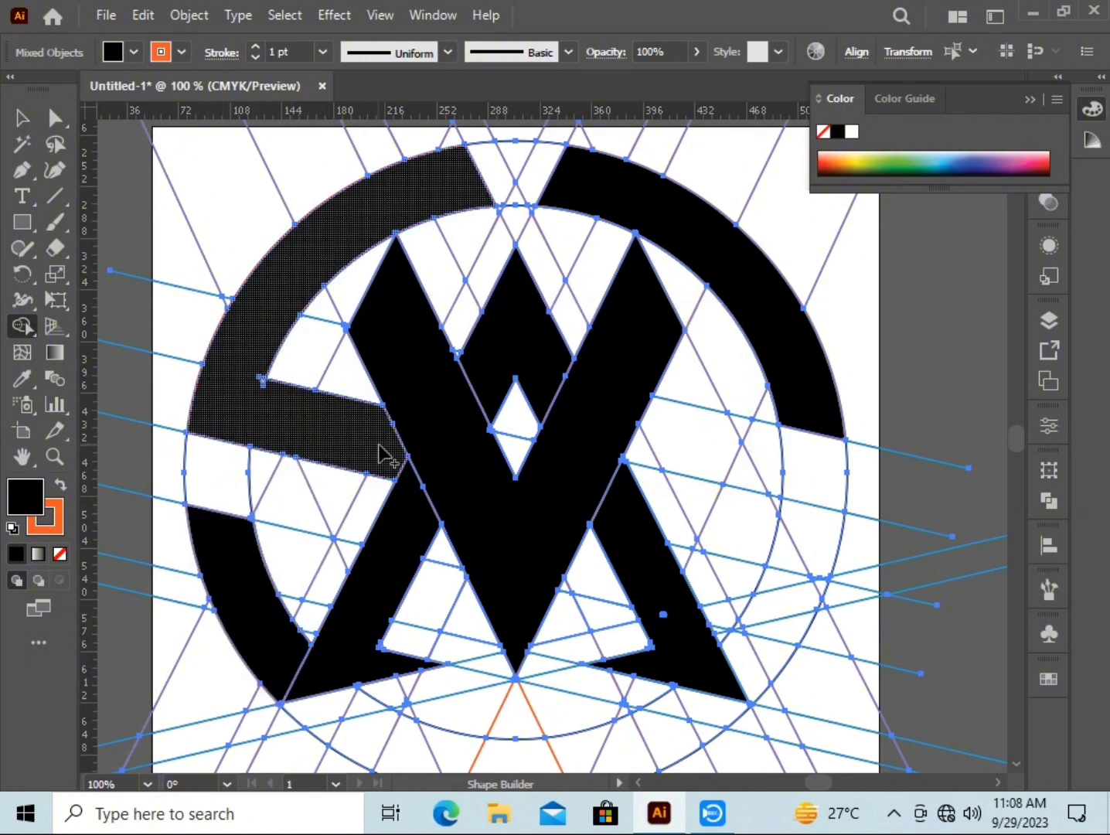
click(268, 374)
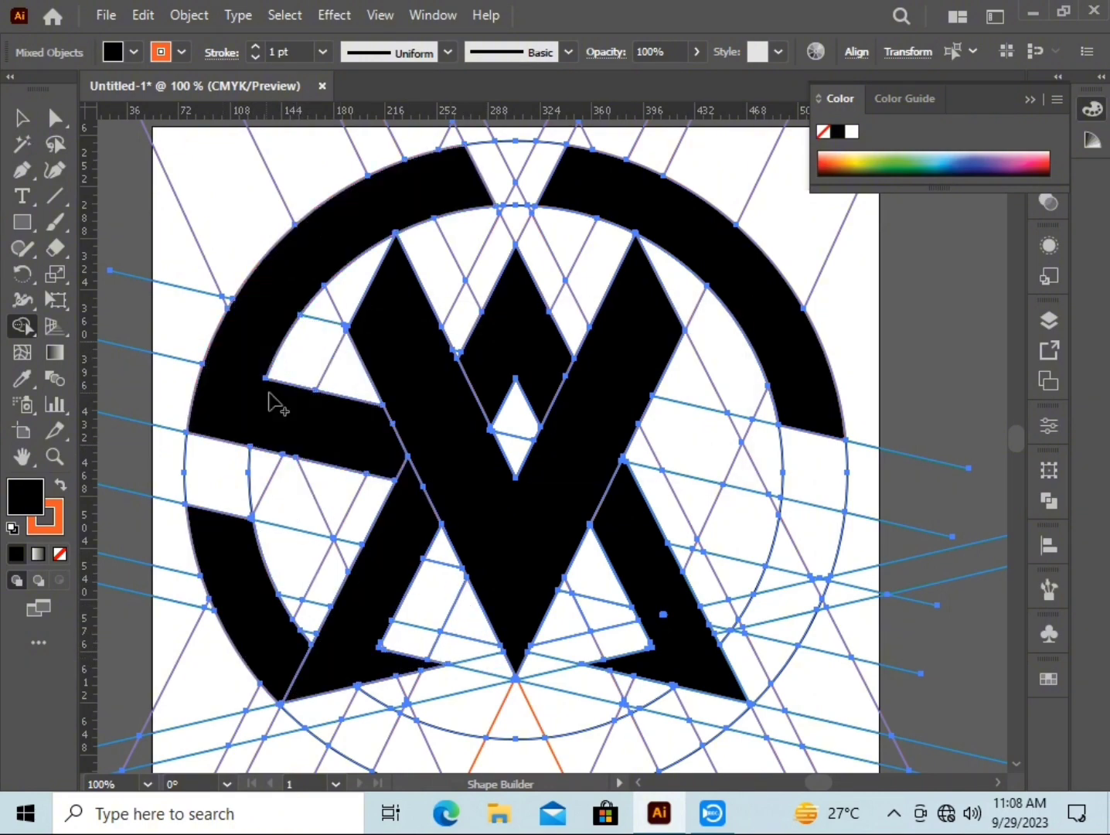
drag(314, 701, 397, 731)
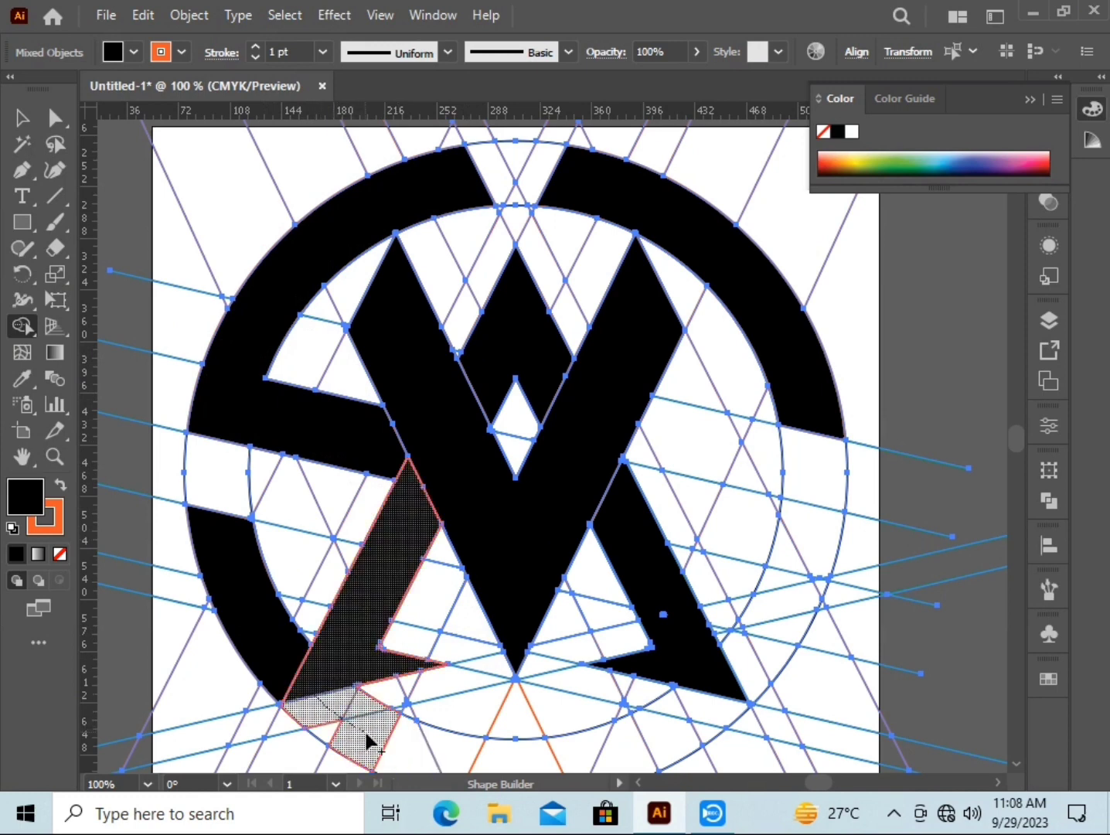
mouse_move(465, 650)
mouse_down()
mouse_move(458, 616)
mouse_move(474, 519)
mouse_up()
mouse_move(298, 644)
mouse_down()
mouse_move(624, 669)
mouse_move(688, 628)
mouse_up()
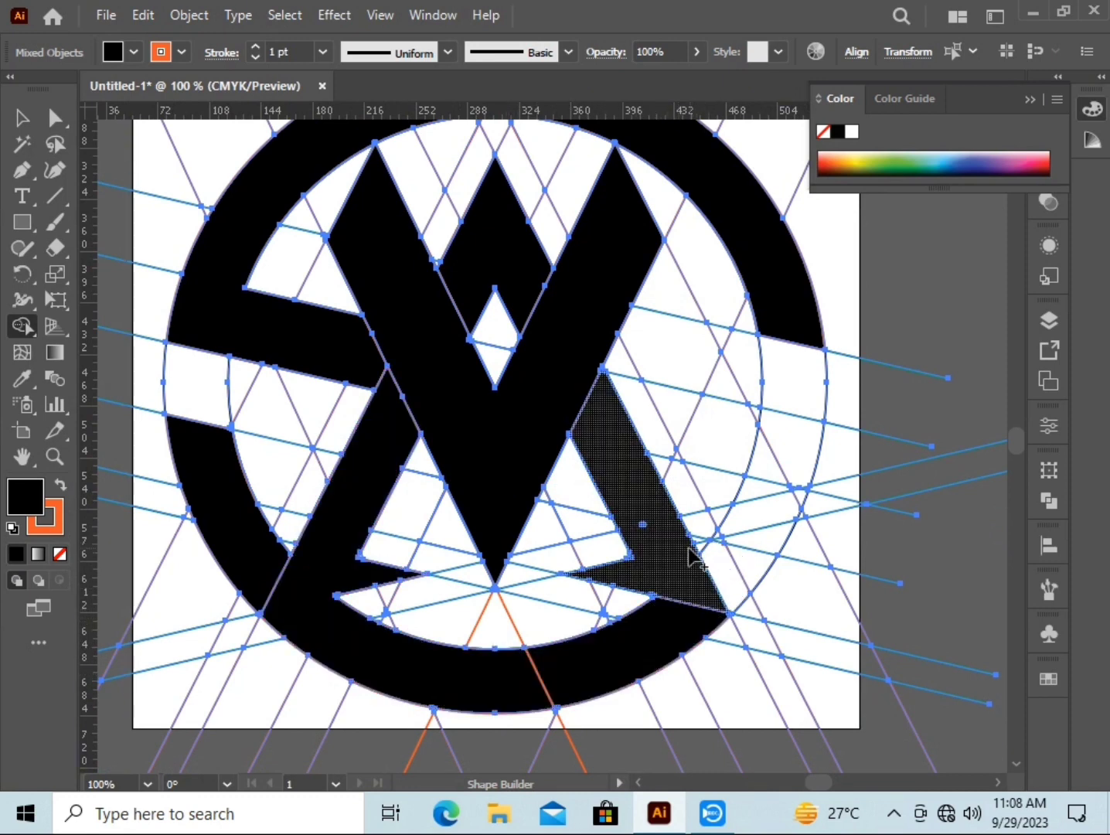
- Merge the narrow strip on the ring's right side into the G-shaped stroke
scroll(657, 481, up, 1)
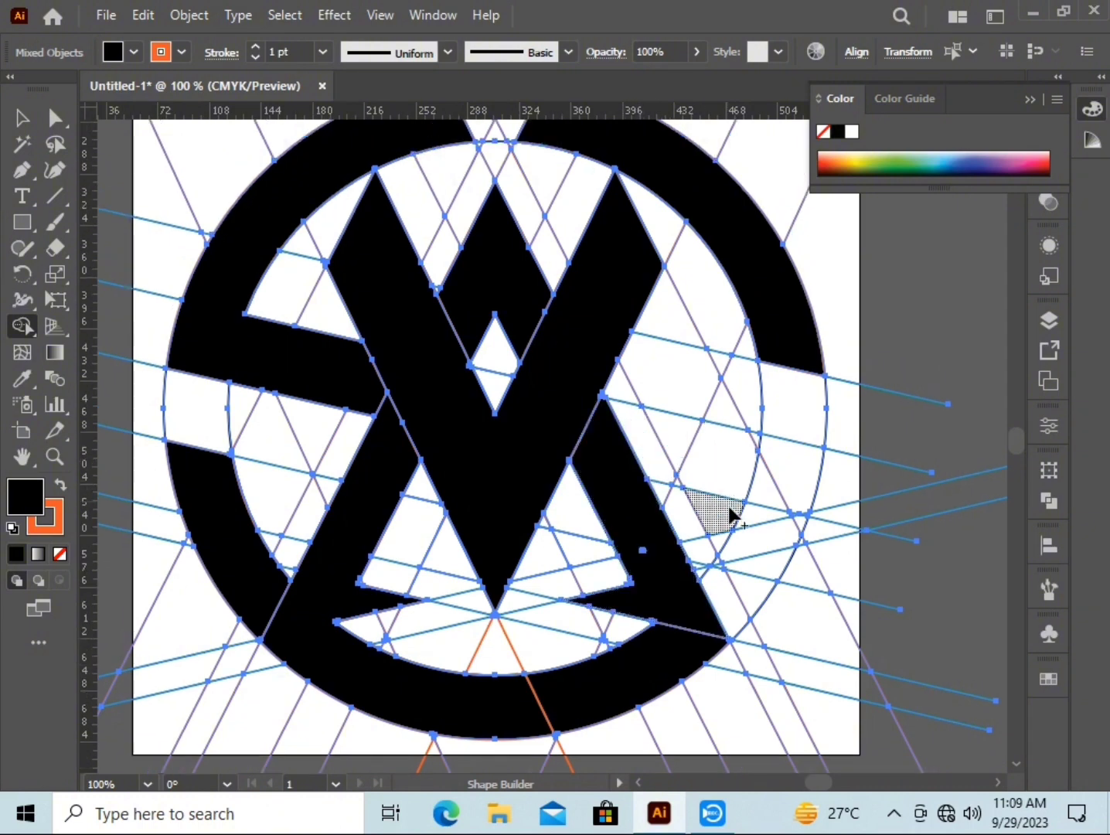
mouse_move(733, 625)
mouse_down()
mouse_move(782, 485)
mouse_move(650, 452)
mouse_move(794, 487)
mouse_up()
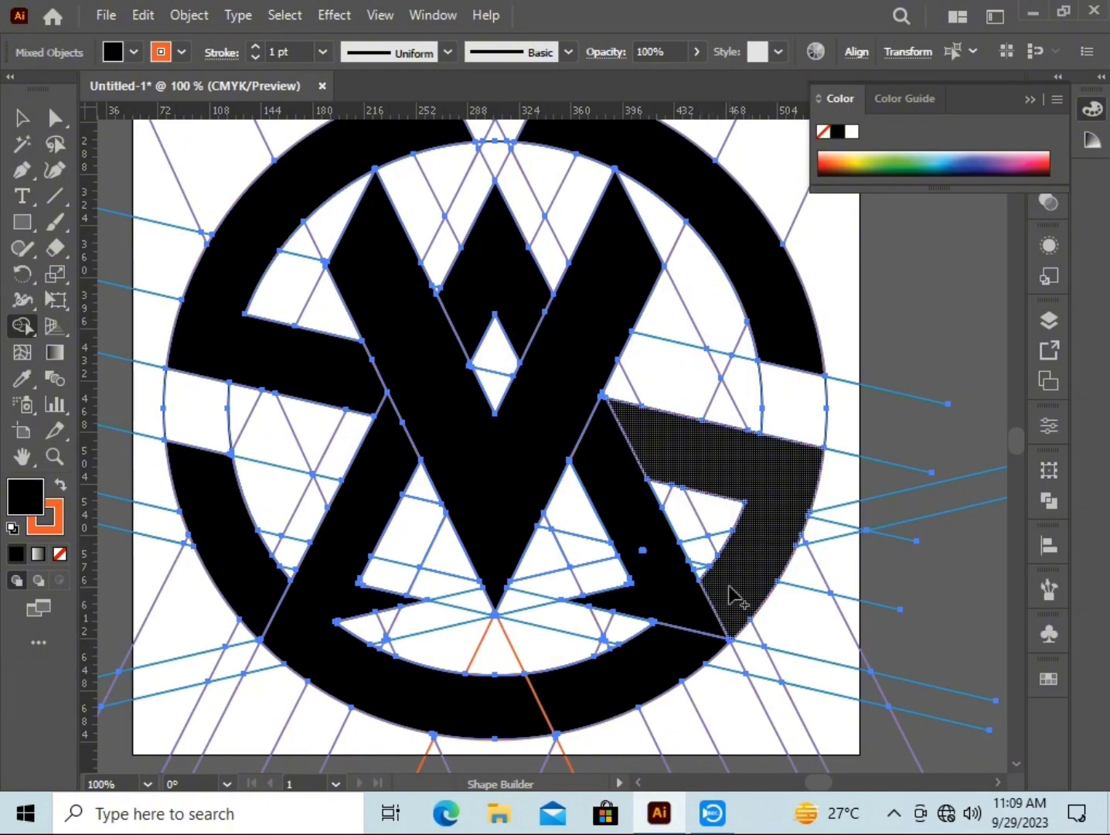
scroll(562, 452, up, 3)
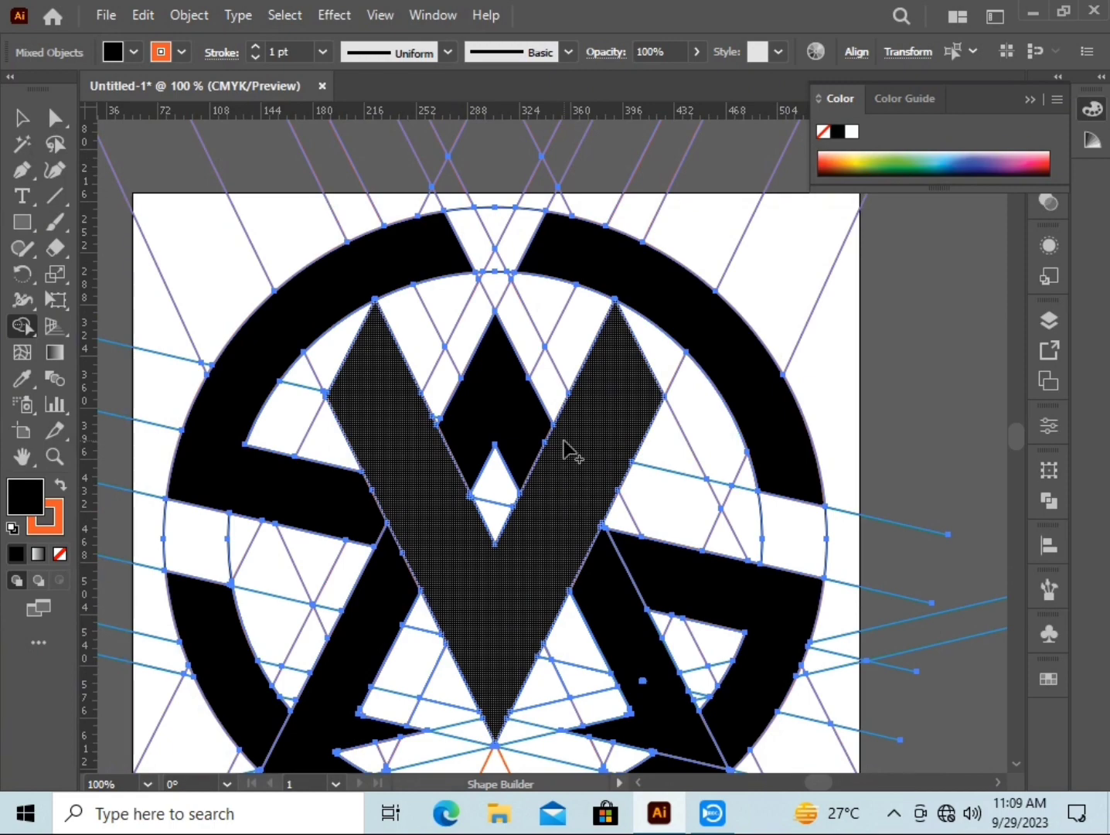
scroll(571, 452, down, 2)
scroll(581, 439, up, 2)
scroll(513, 401, up, 2)
scroll(654, 494, up, 3)
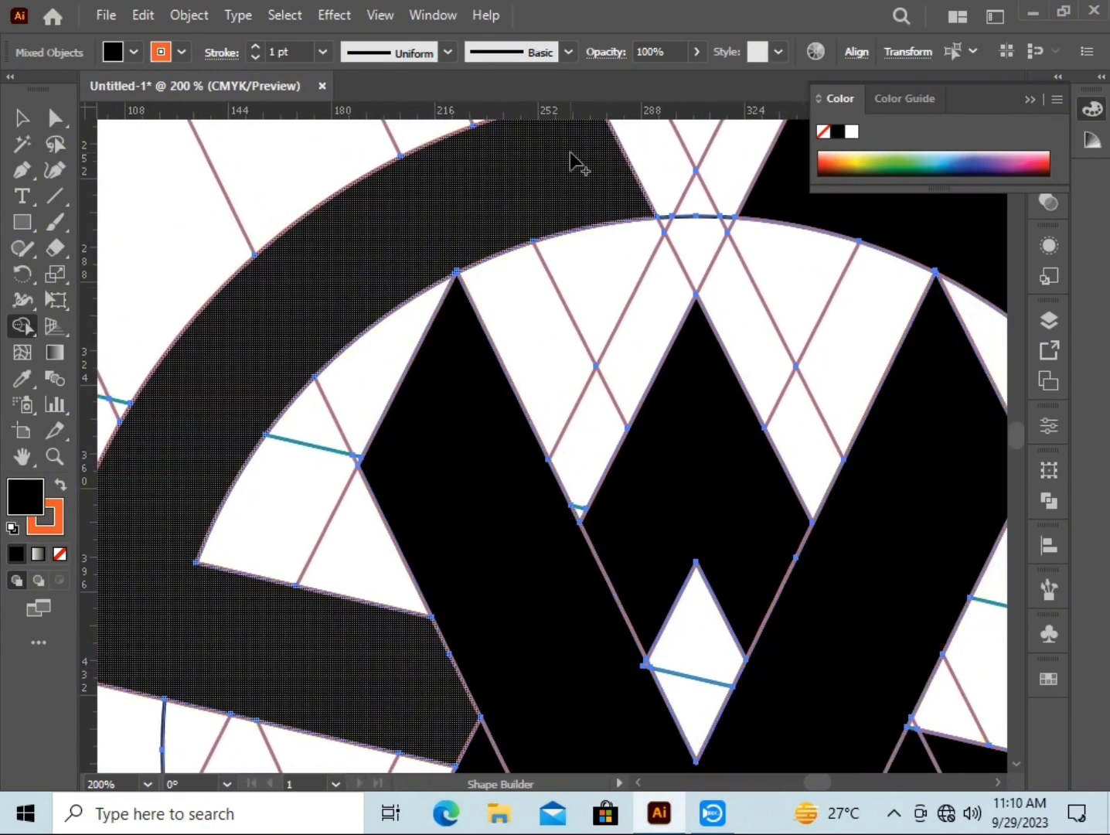
drag(590, 563, 486, 236)
drag(577, 444, 604, 209)
drag(220, 581, 209, 453)
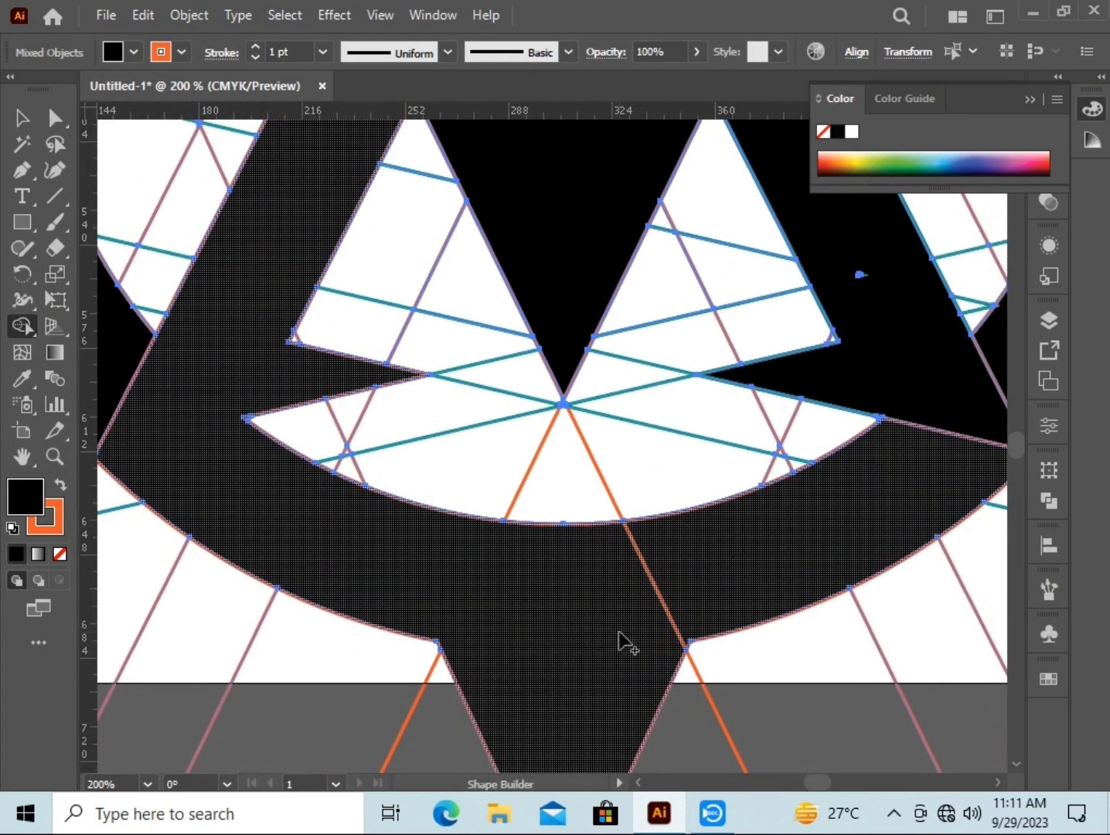
drag(897, 457, 533, 730)
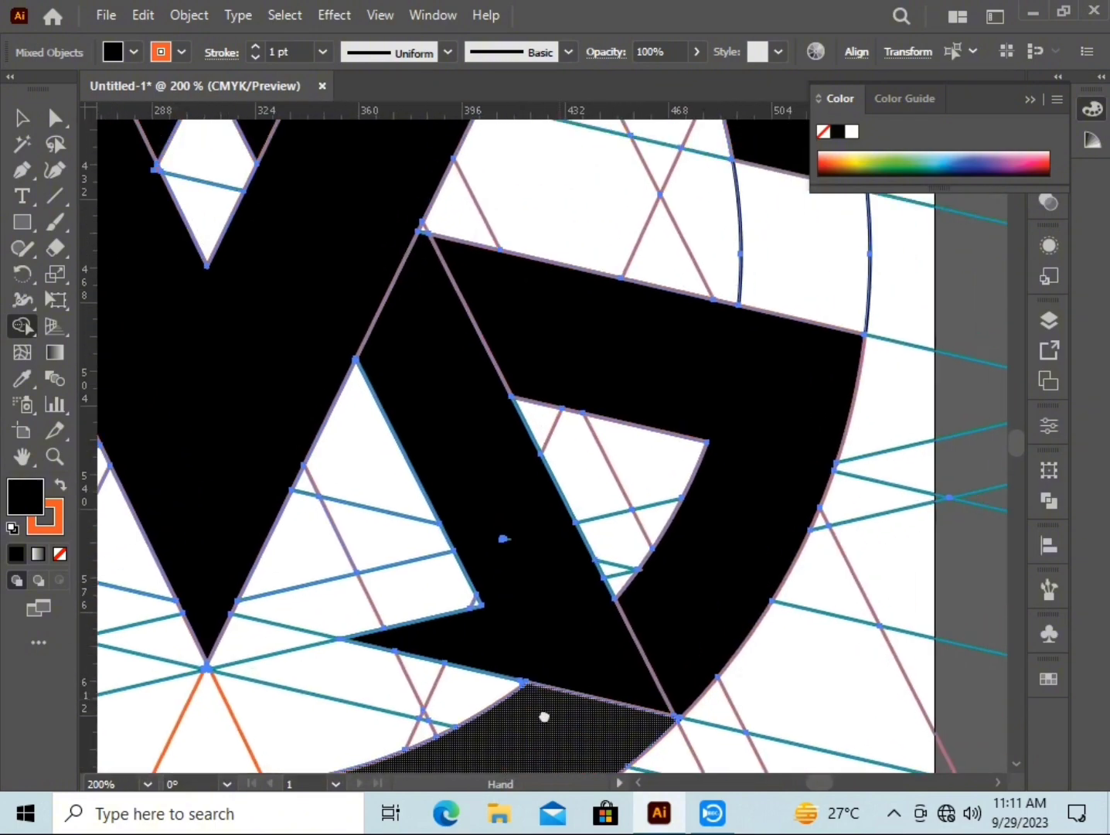
drag(802, 446, 774, 597)
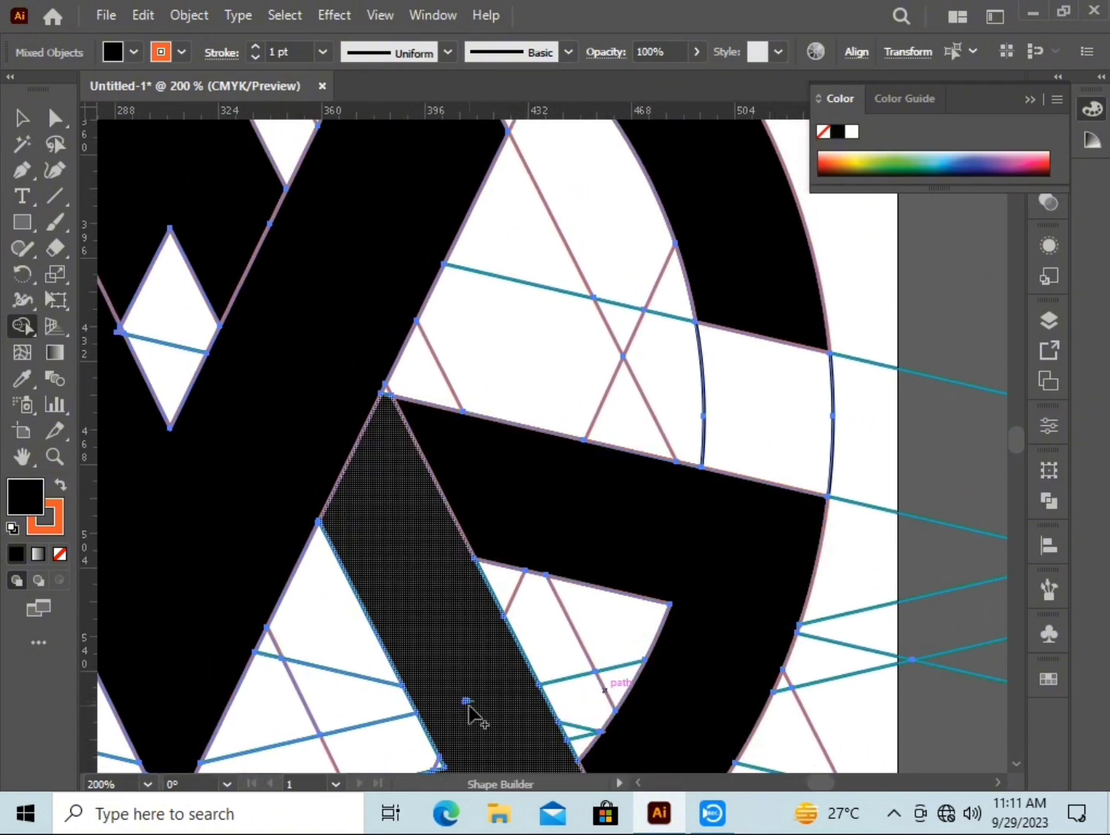
drag(717, 501, 576, 682)
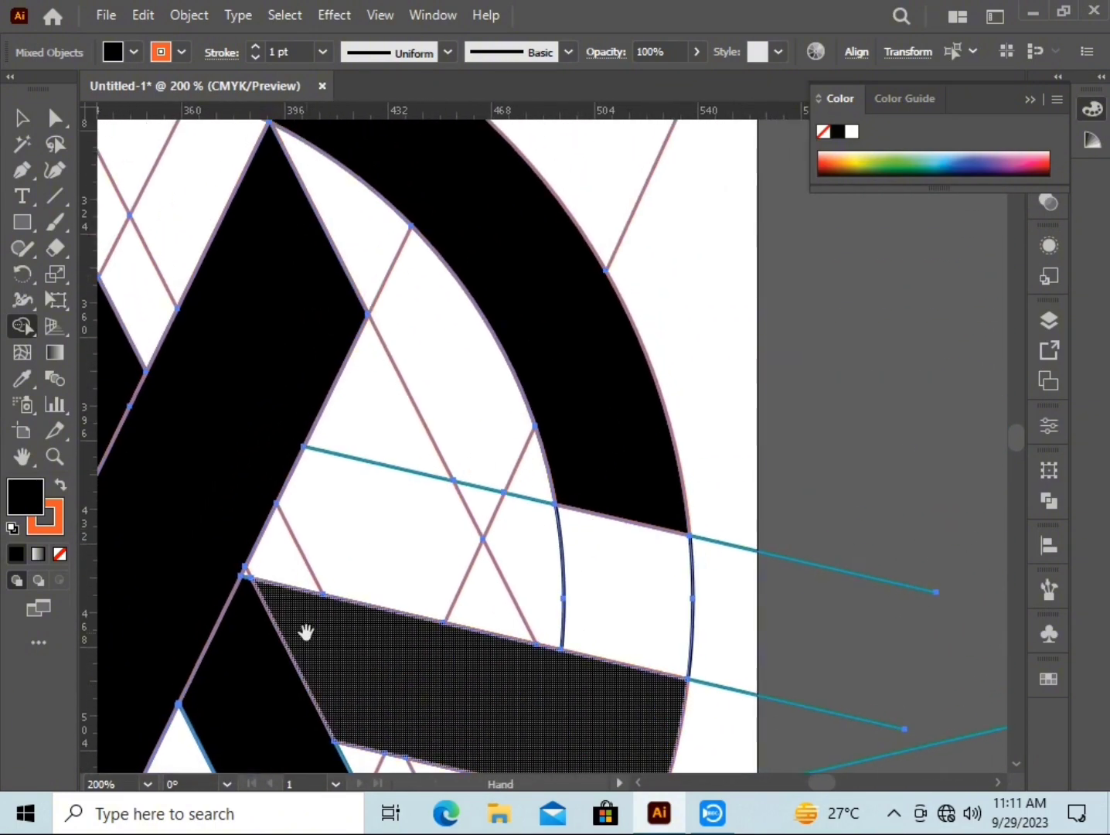
mouse_move(245, 573)
mouse_down()
mouse_move(350, 676)
mouse_move(431, 559)
mouse_move(681, 555)
mouse_move(509, 464)
mouse_up()
scroll(403, 441, up, 3)
scroll(353, 590, up, 2)
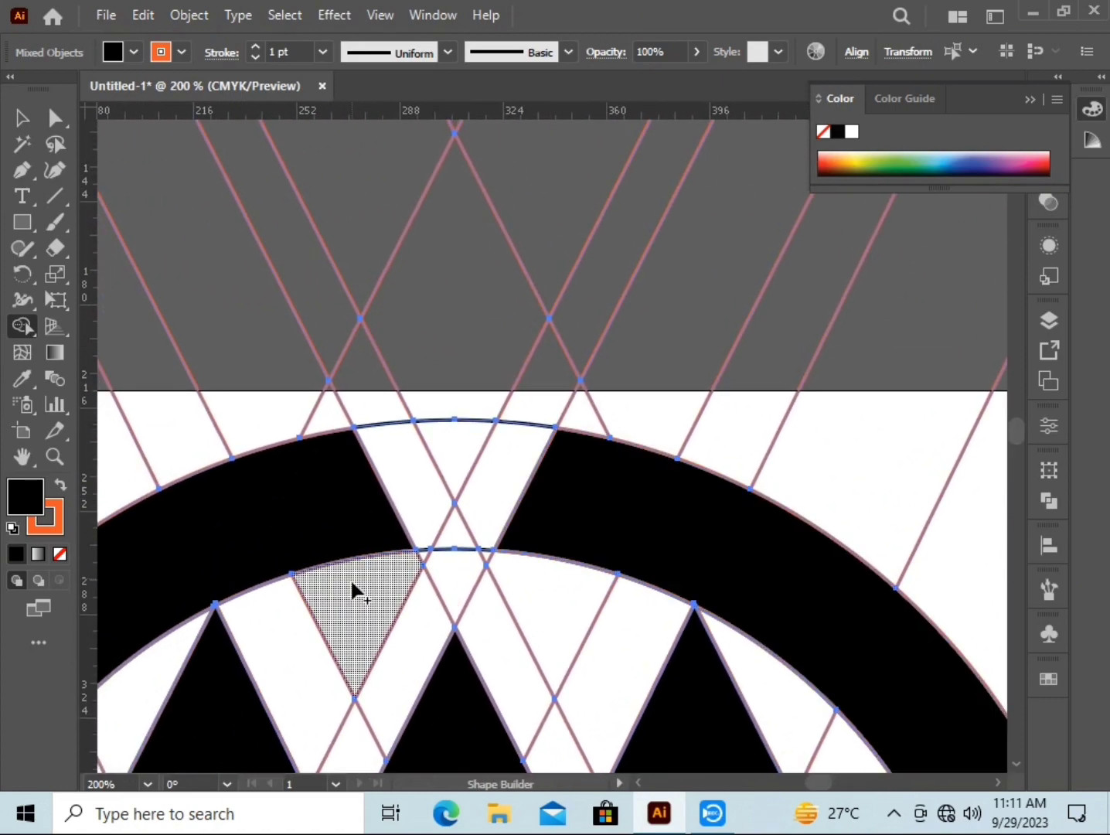
key(ctrl+minus)
key(ctrl+minus)
drag(749, 329, 758, 316)
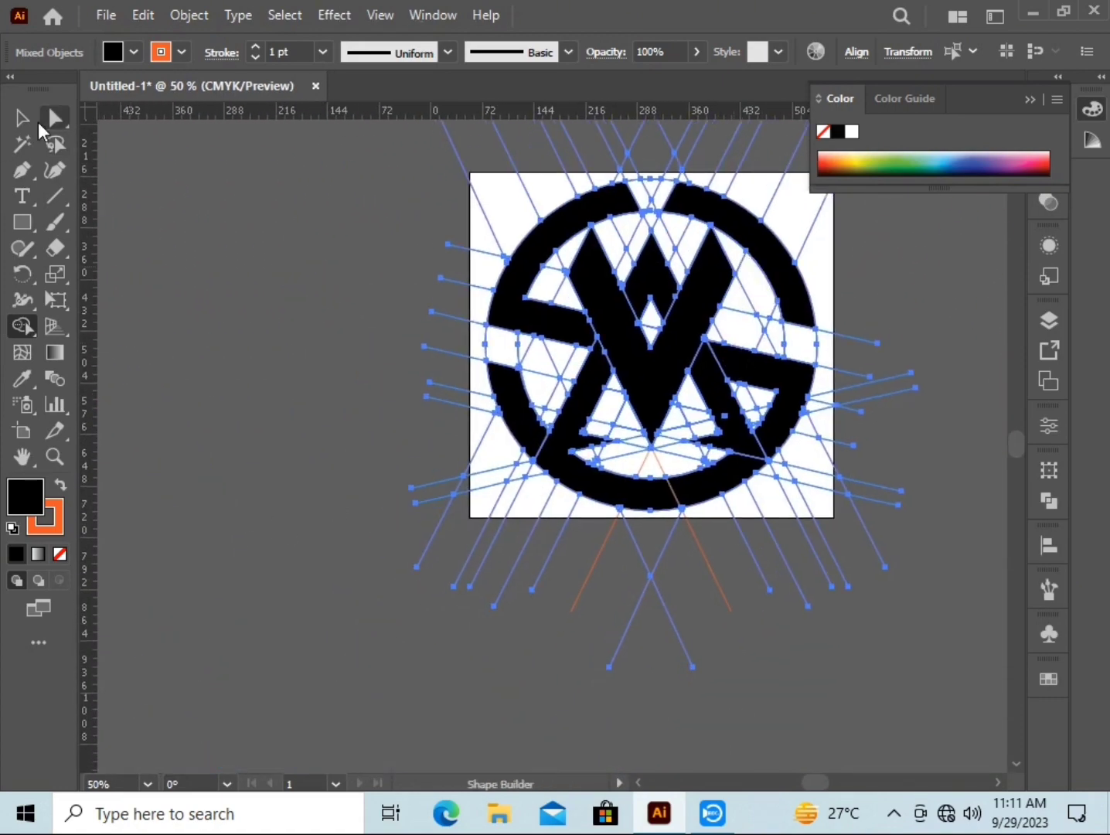
- Select all construction lines with the Magic Wand and delete them
click(22, 117)
drag(516, 430, 351, 525)
click(483, 551)
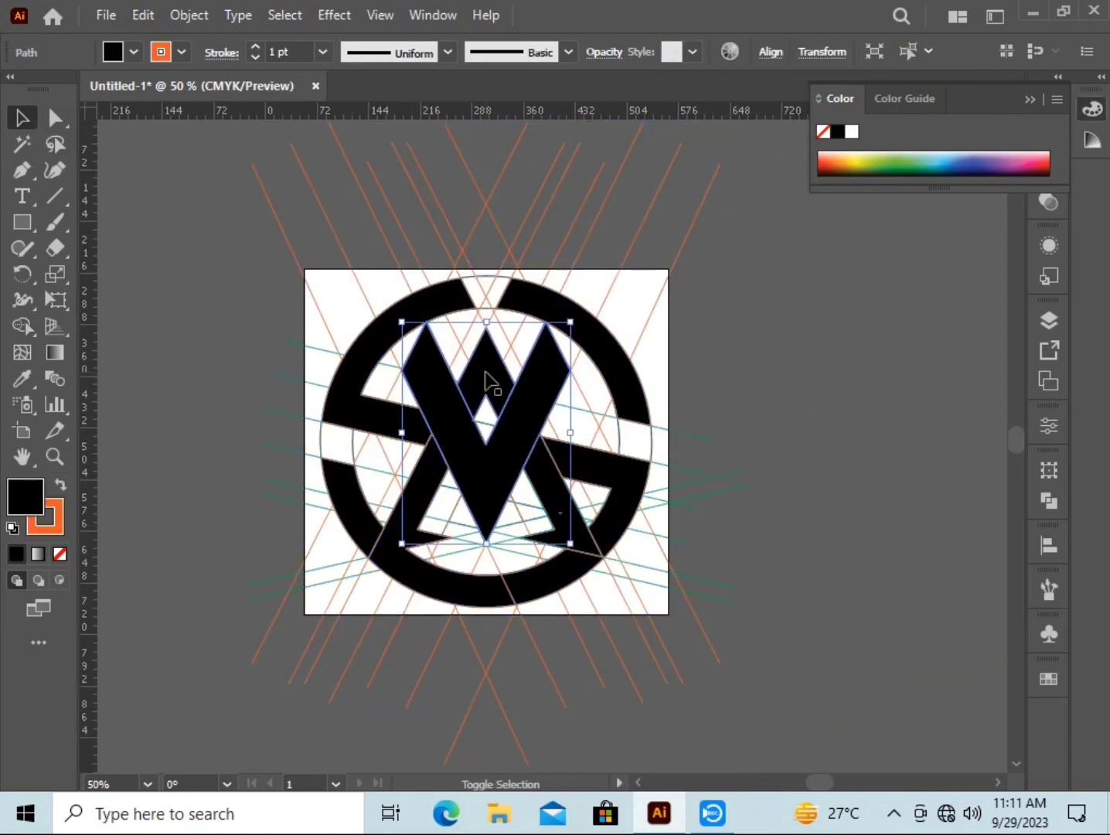
shift+click(565, 597)
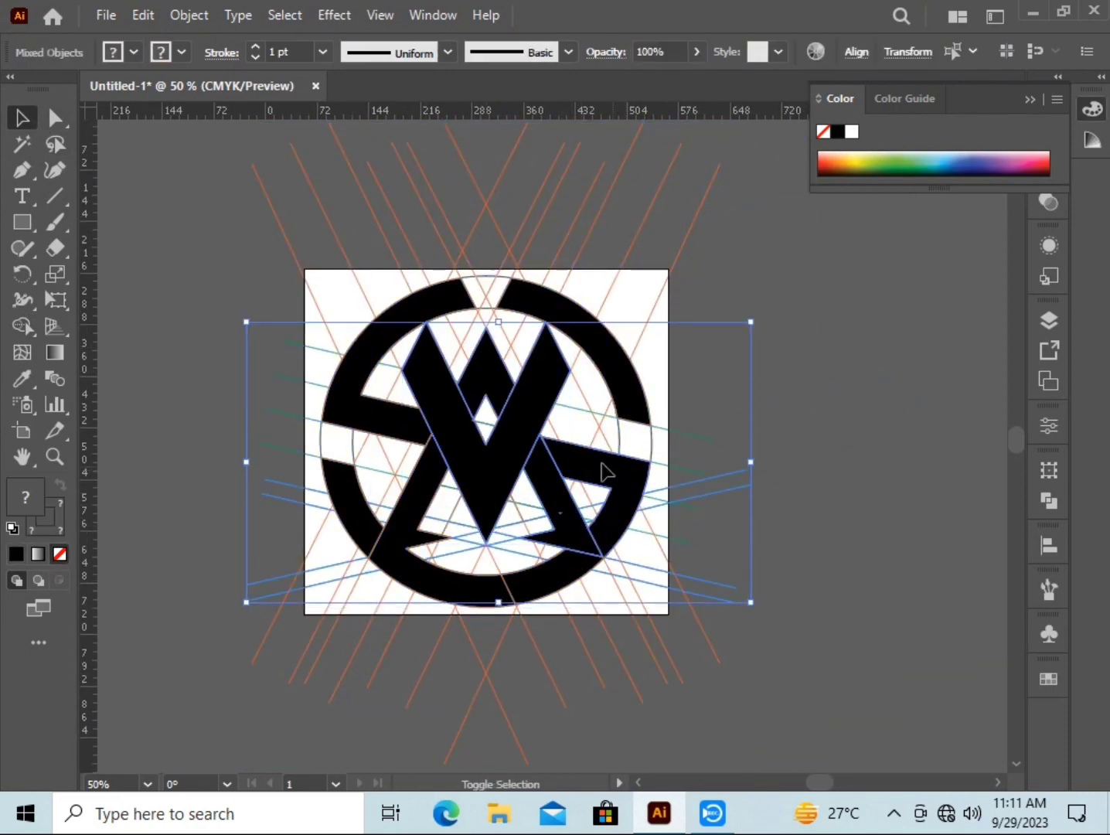
click(937, 445)
click(22, 144)
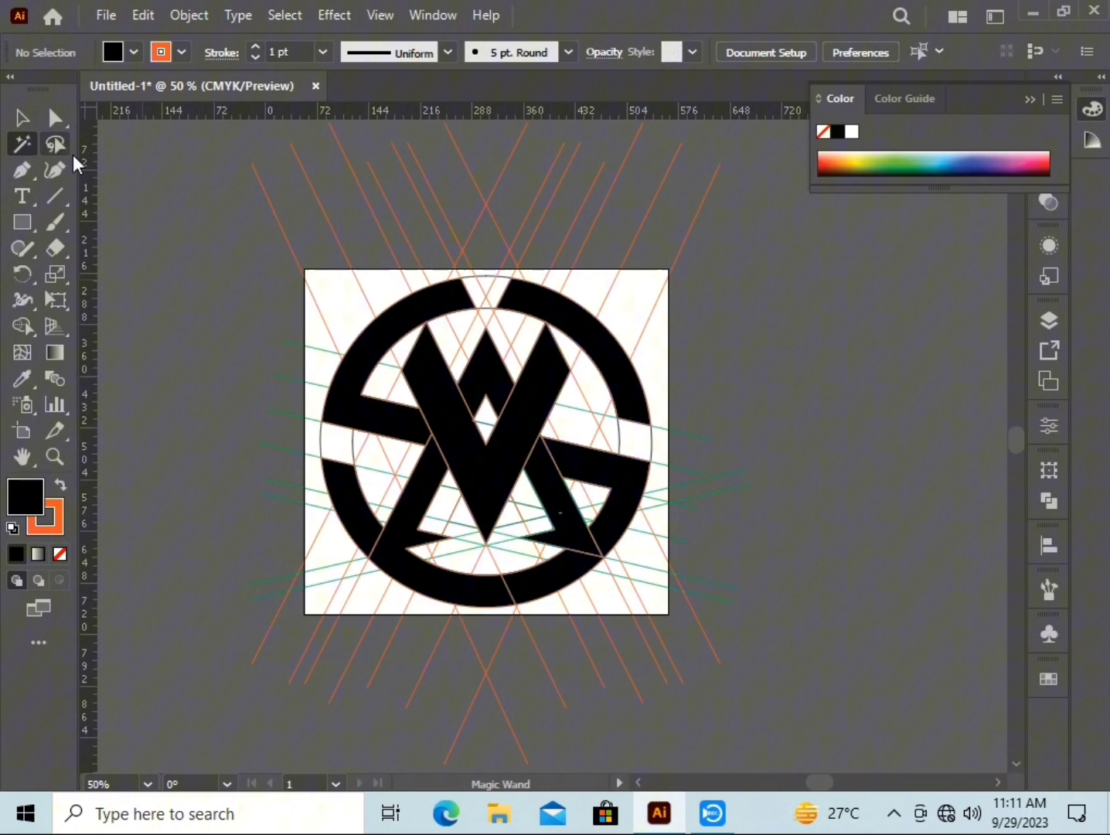
click(280, 223)
key(Delete)
- Give the whole logo a white 5 pt stroke
key(v)
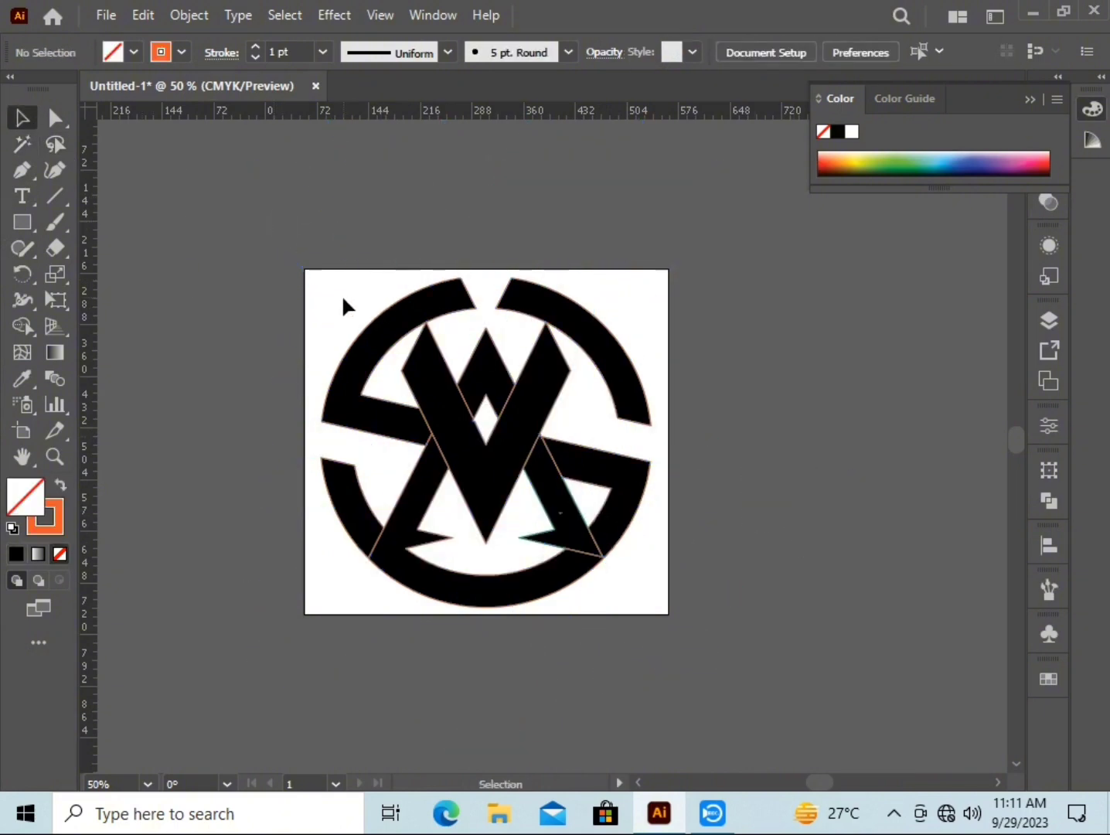
drag(342, 306, 594, 581)
click(167, 52)
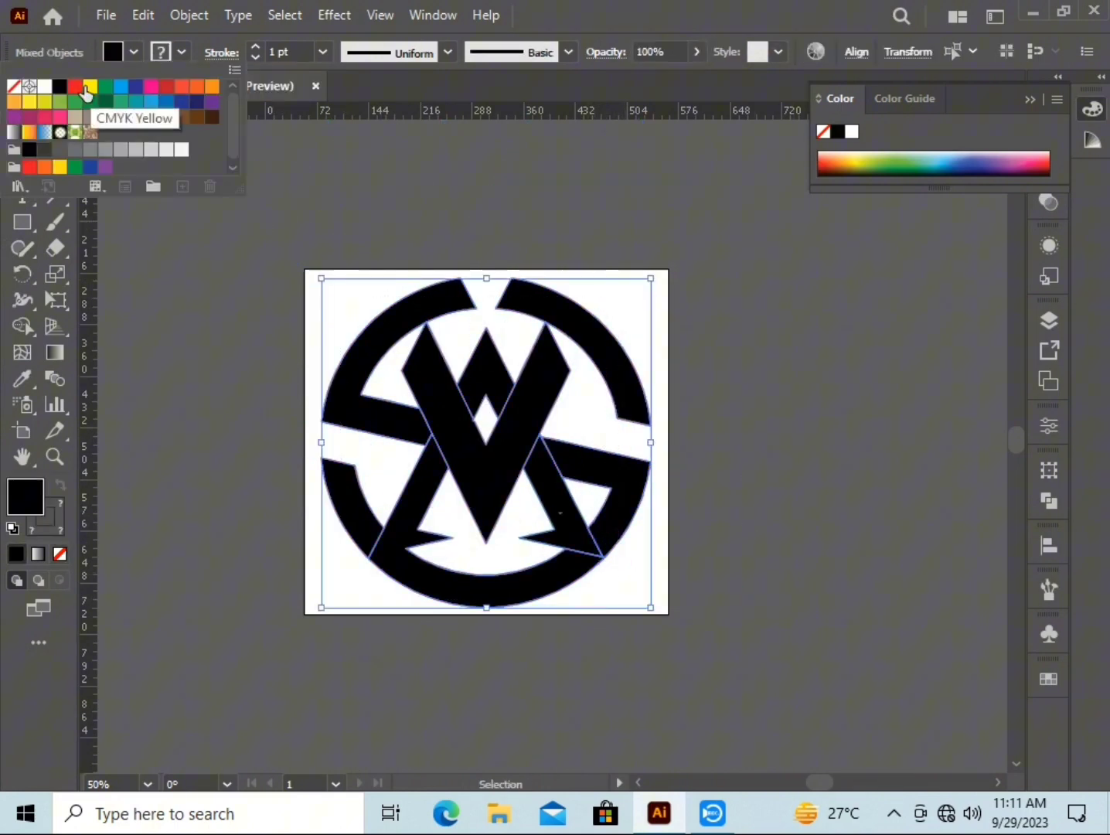
click(40, 88)
click(256, 46)
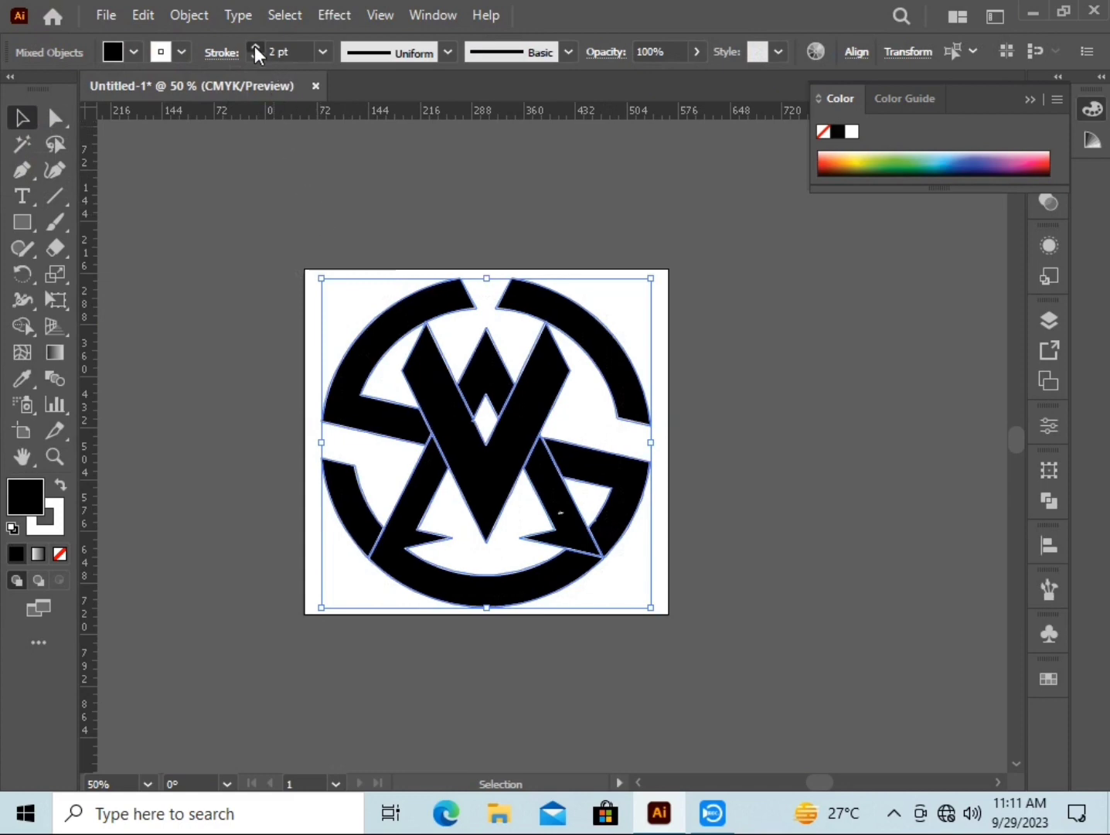
click(255, 47)
click(245, 302)
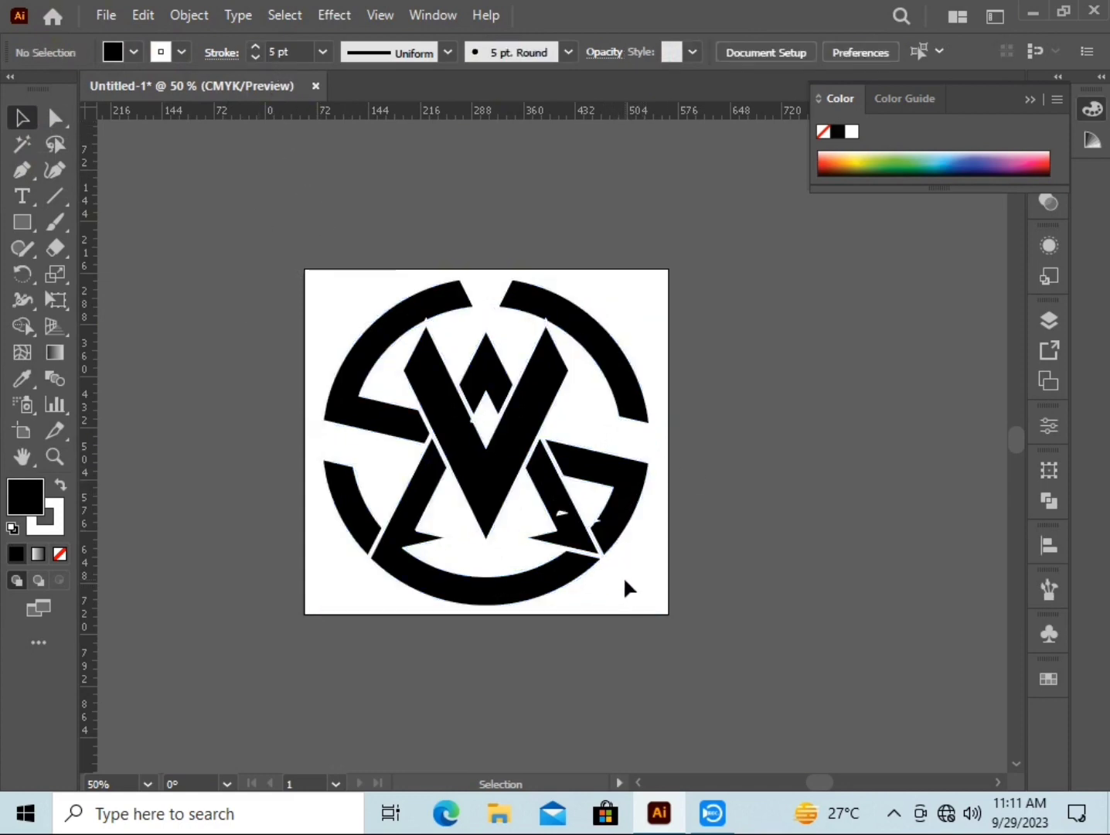
- Select all the logo artwork with the Shape Builder tool active
scroll(627, 585, up, 1)
scroll(563, 524, down, 1)
drag(261, 282, 629, 643)
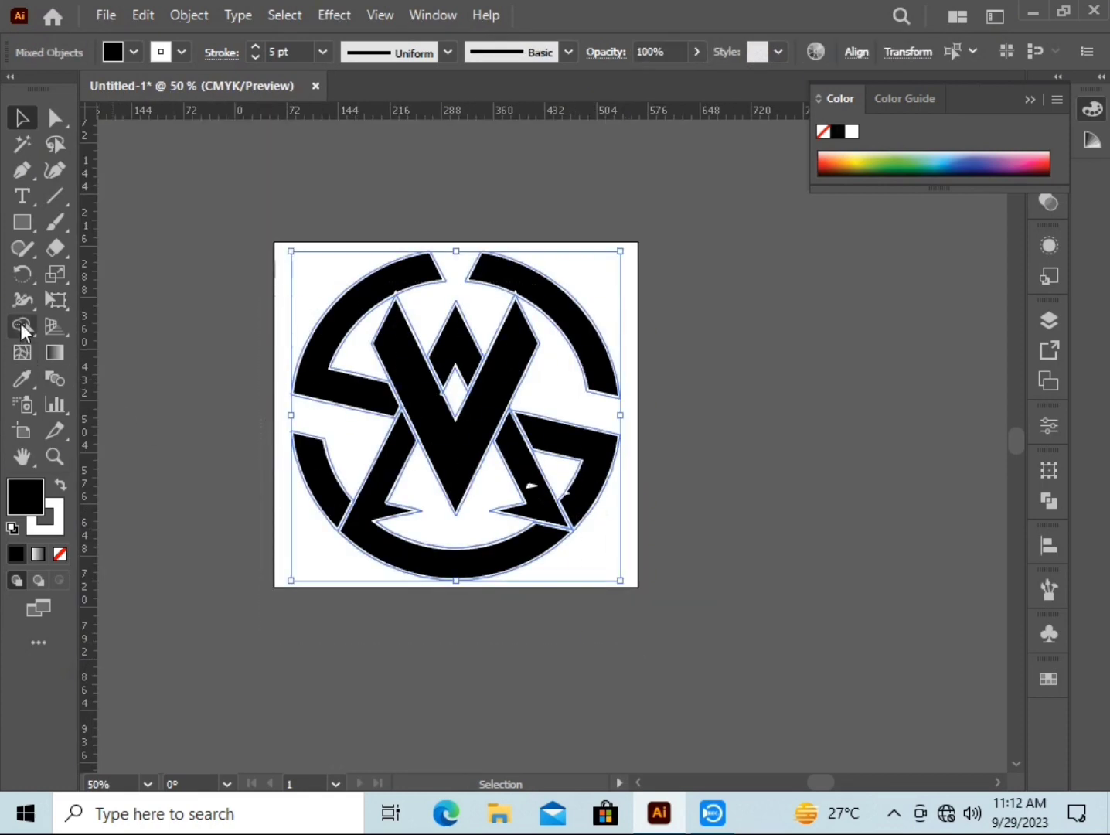
click(23, 325)
click(124, 330)
click(112, 52)
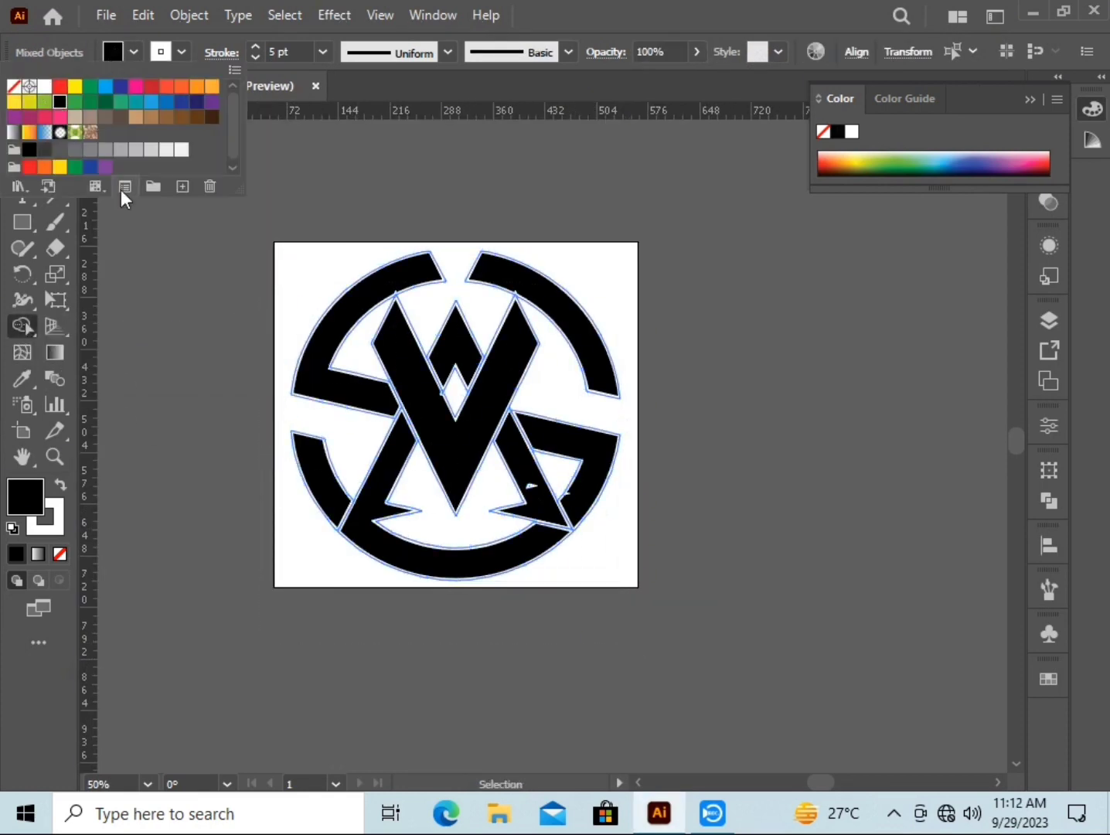
- Merge the G hook with its ring arc into one piece
key(Escape)
scroll(610, 573, up, 2)
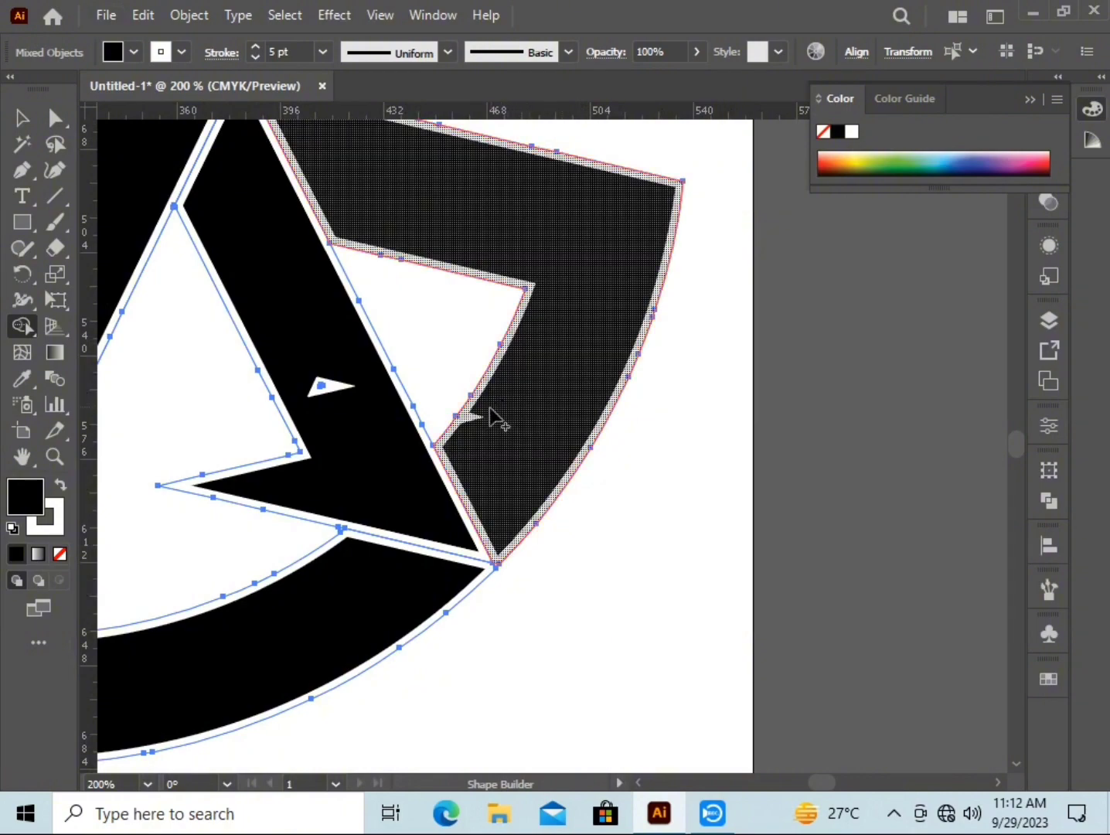
click(480, 426)
drag(506, 443, 550, 528)
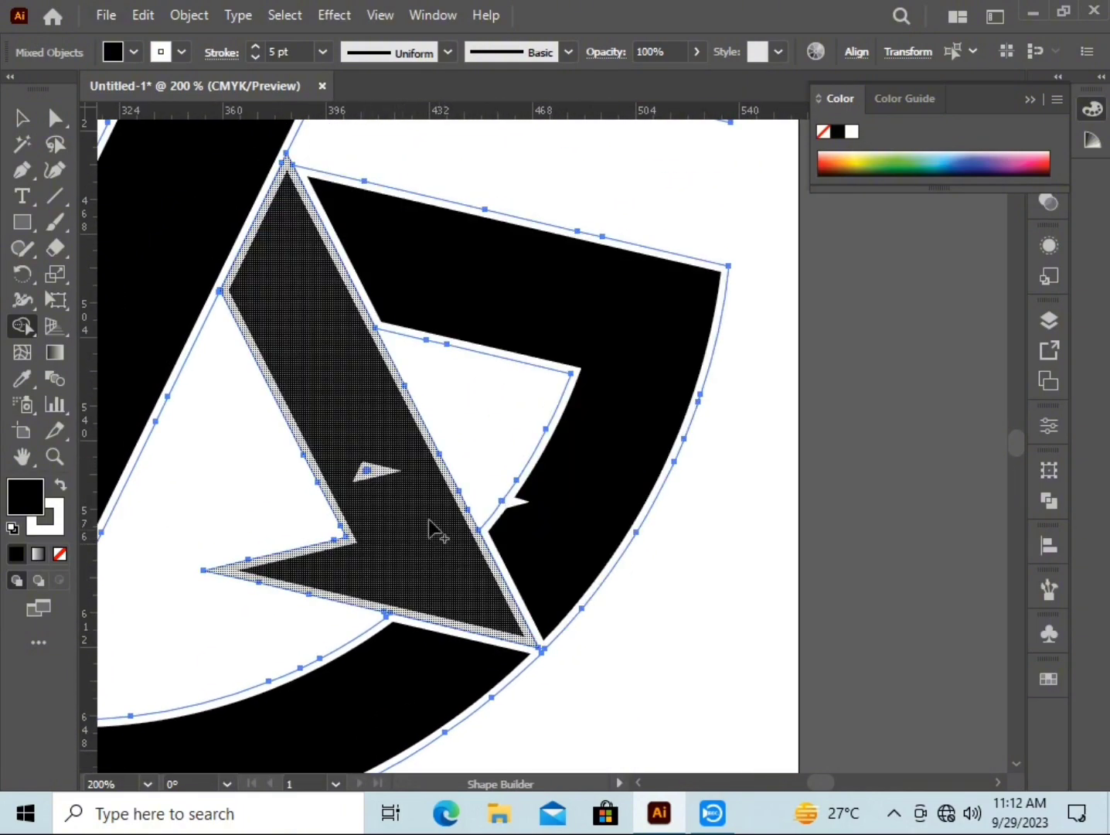
drag(430, 531, 548, 711)
- Make the artwork a Live Paint group and paint the G piece black
click(22, 352)
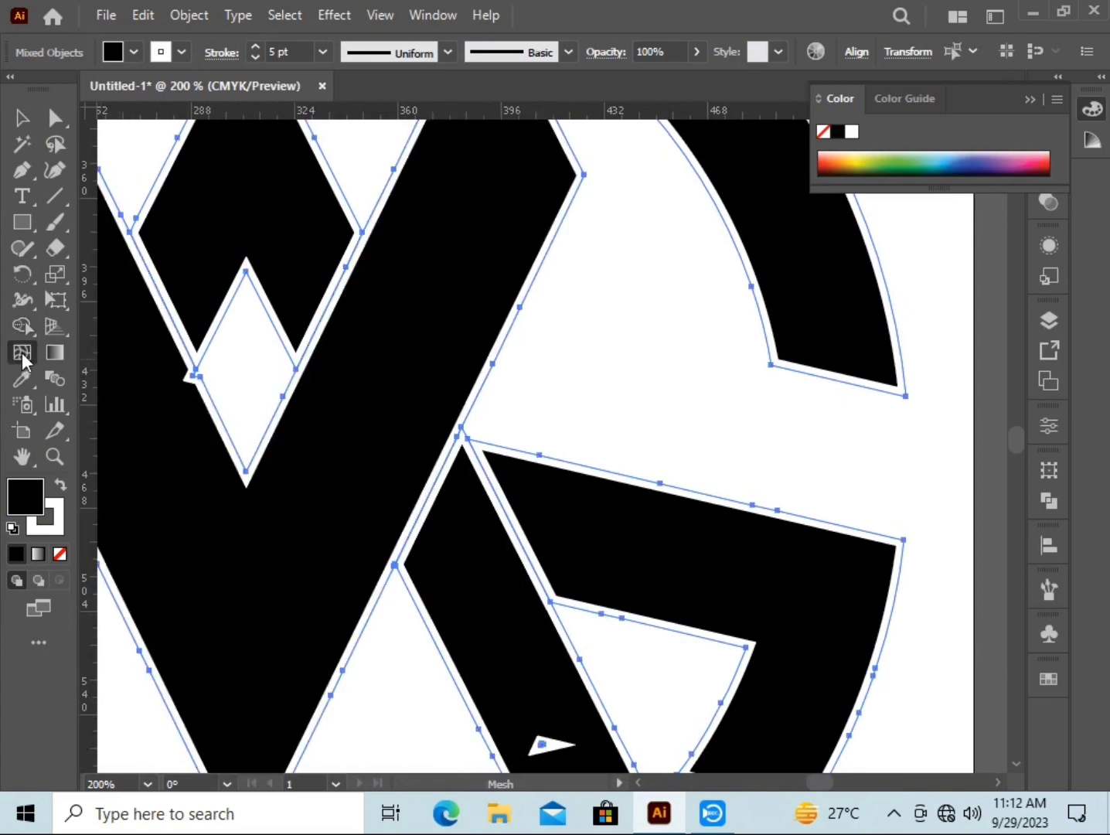
drag(21, 324, 108, 354)
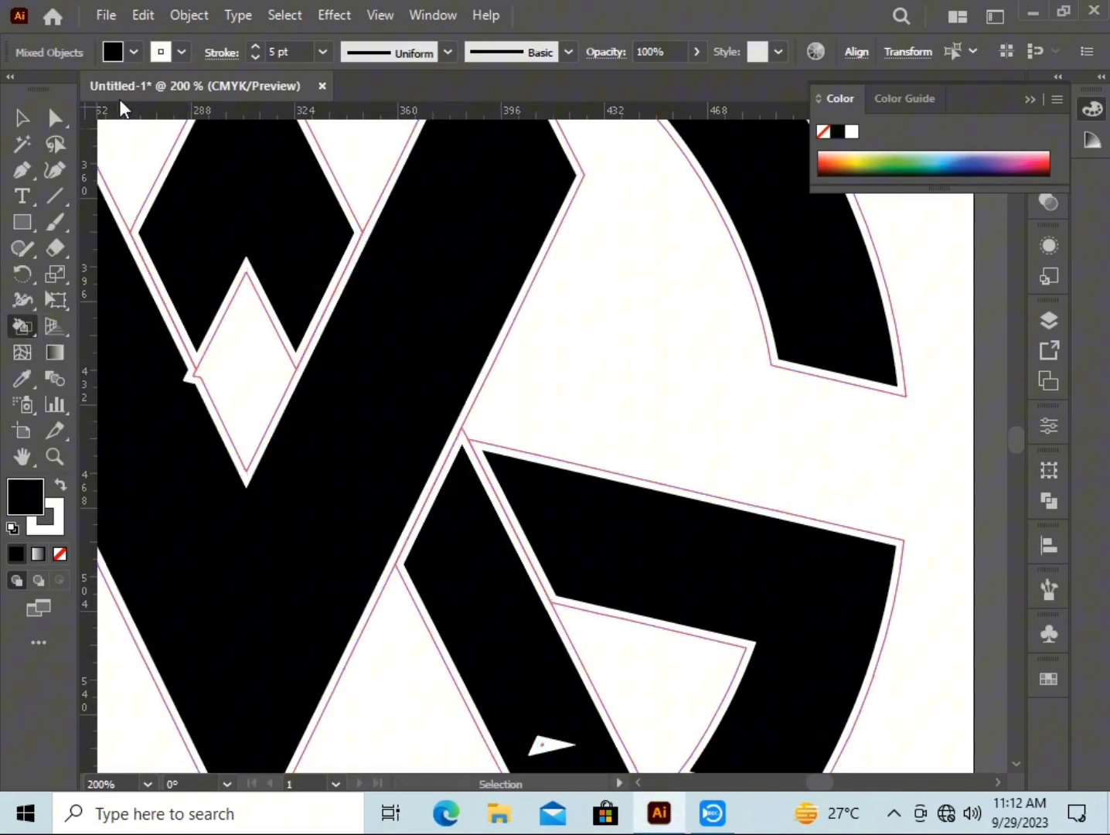
click(765, 628)
drag(804, 695, 780, 524)
click(1050, 679)
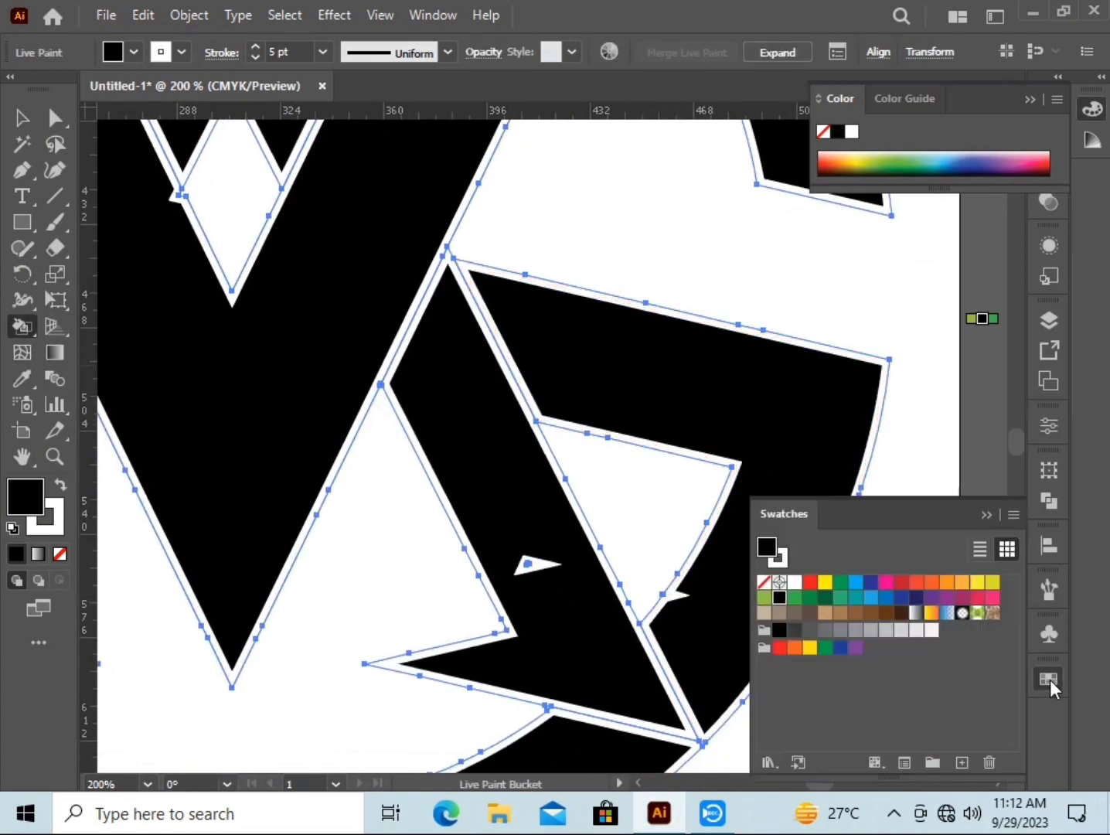
click(778, 599)
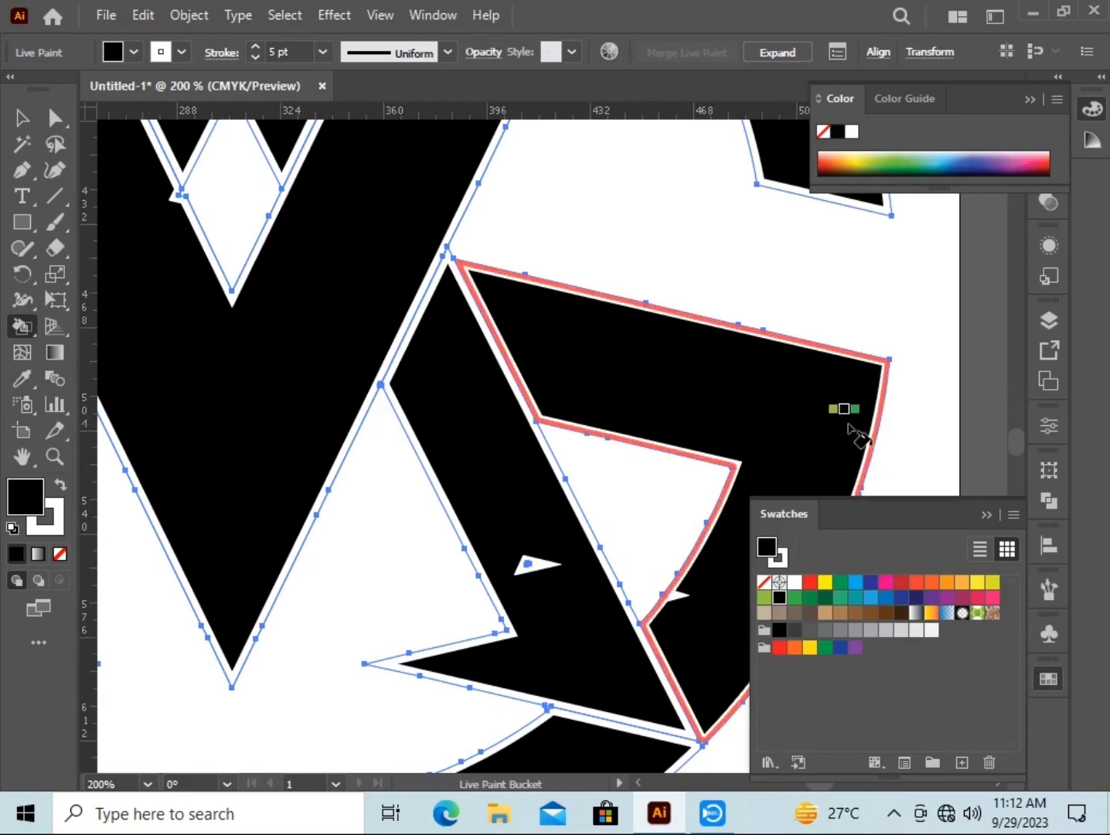
click(985, 514)
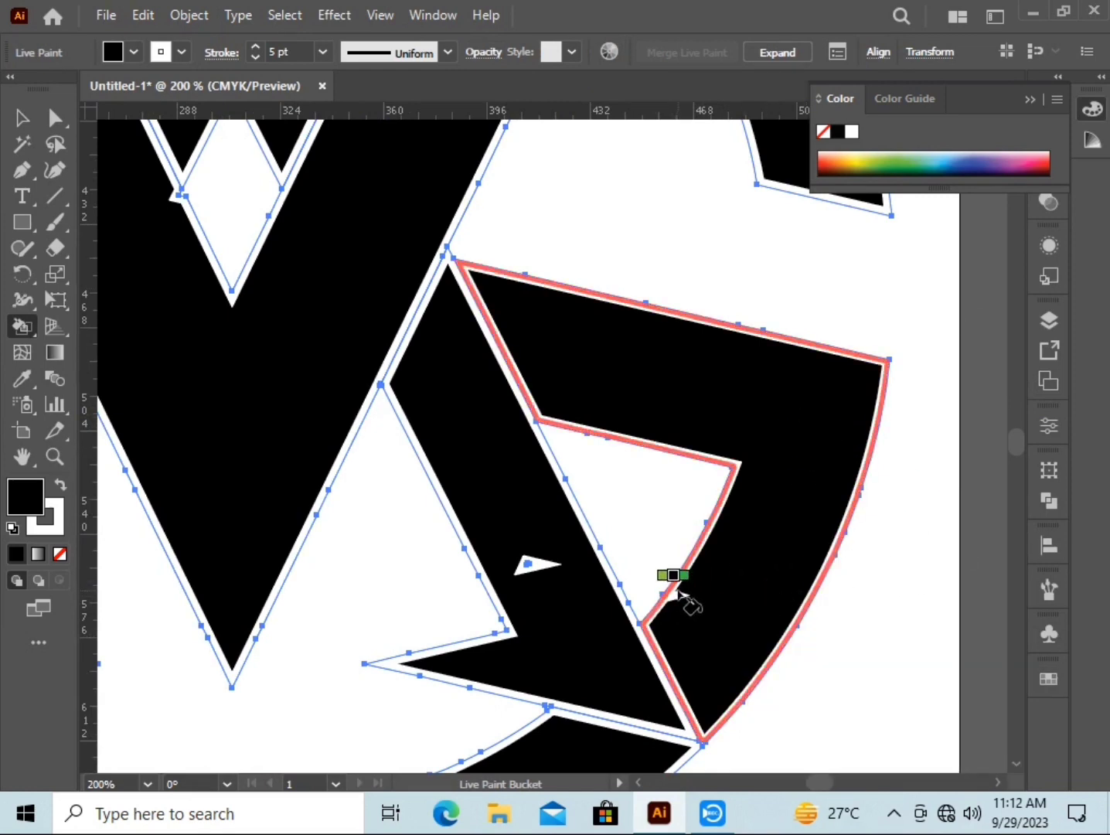
key(v)
click(751, 743)
scroll(746, 730, down, 2)
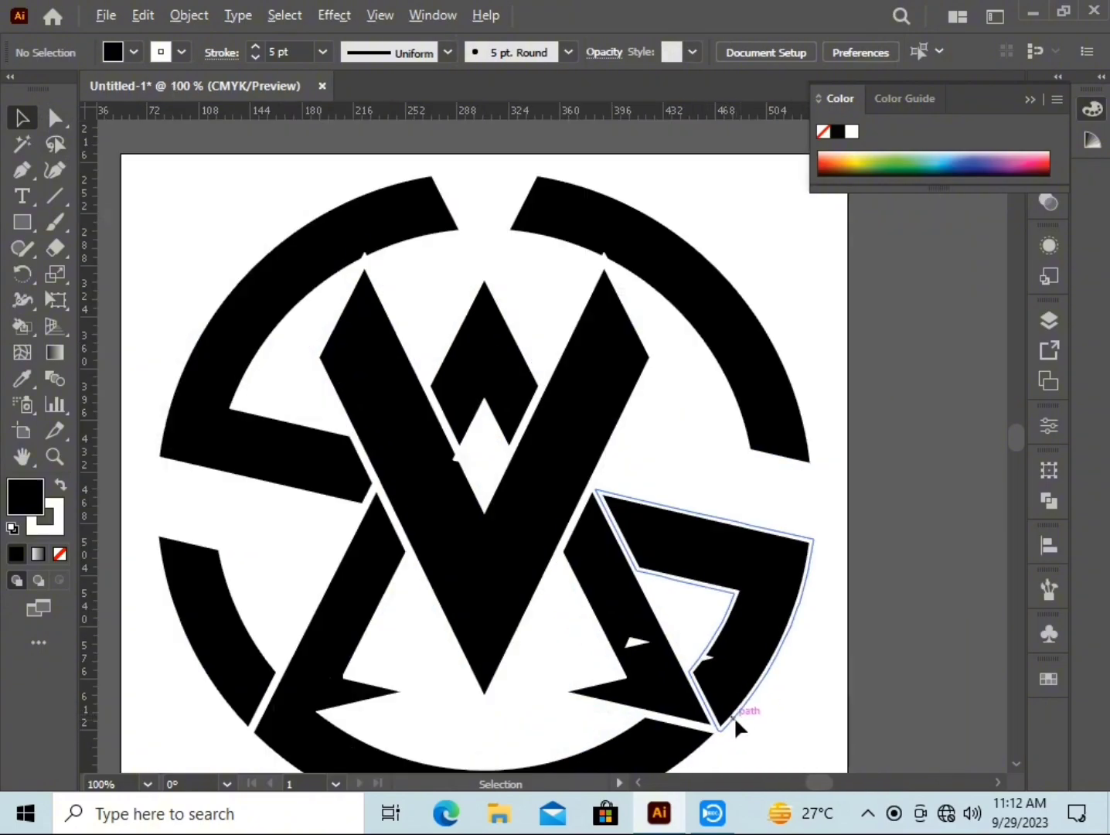
scroll(742, 701, down, 1)
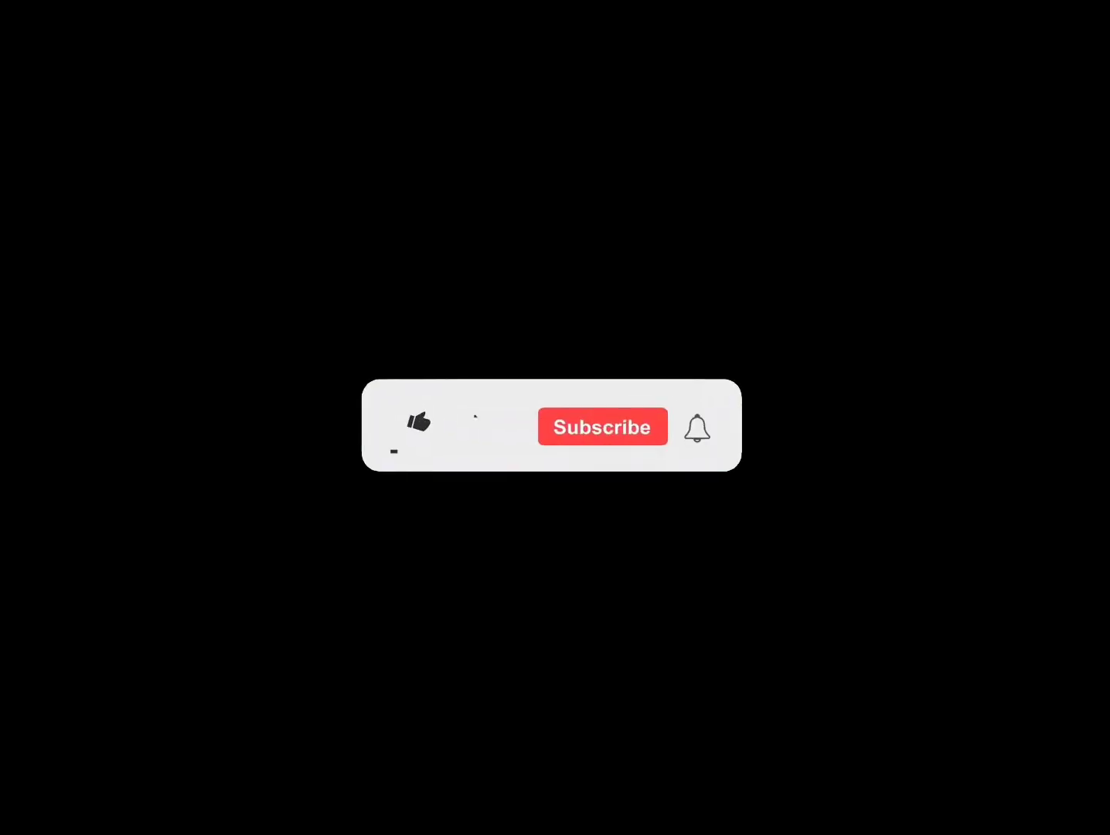